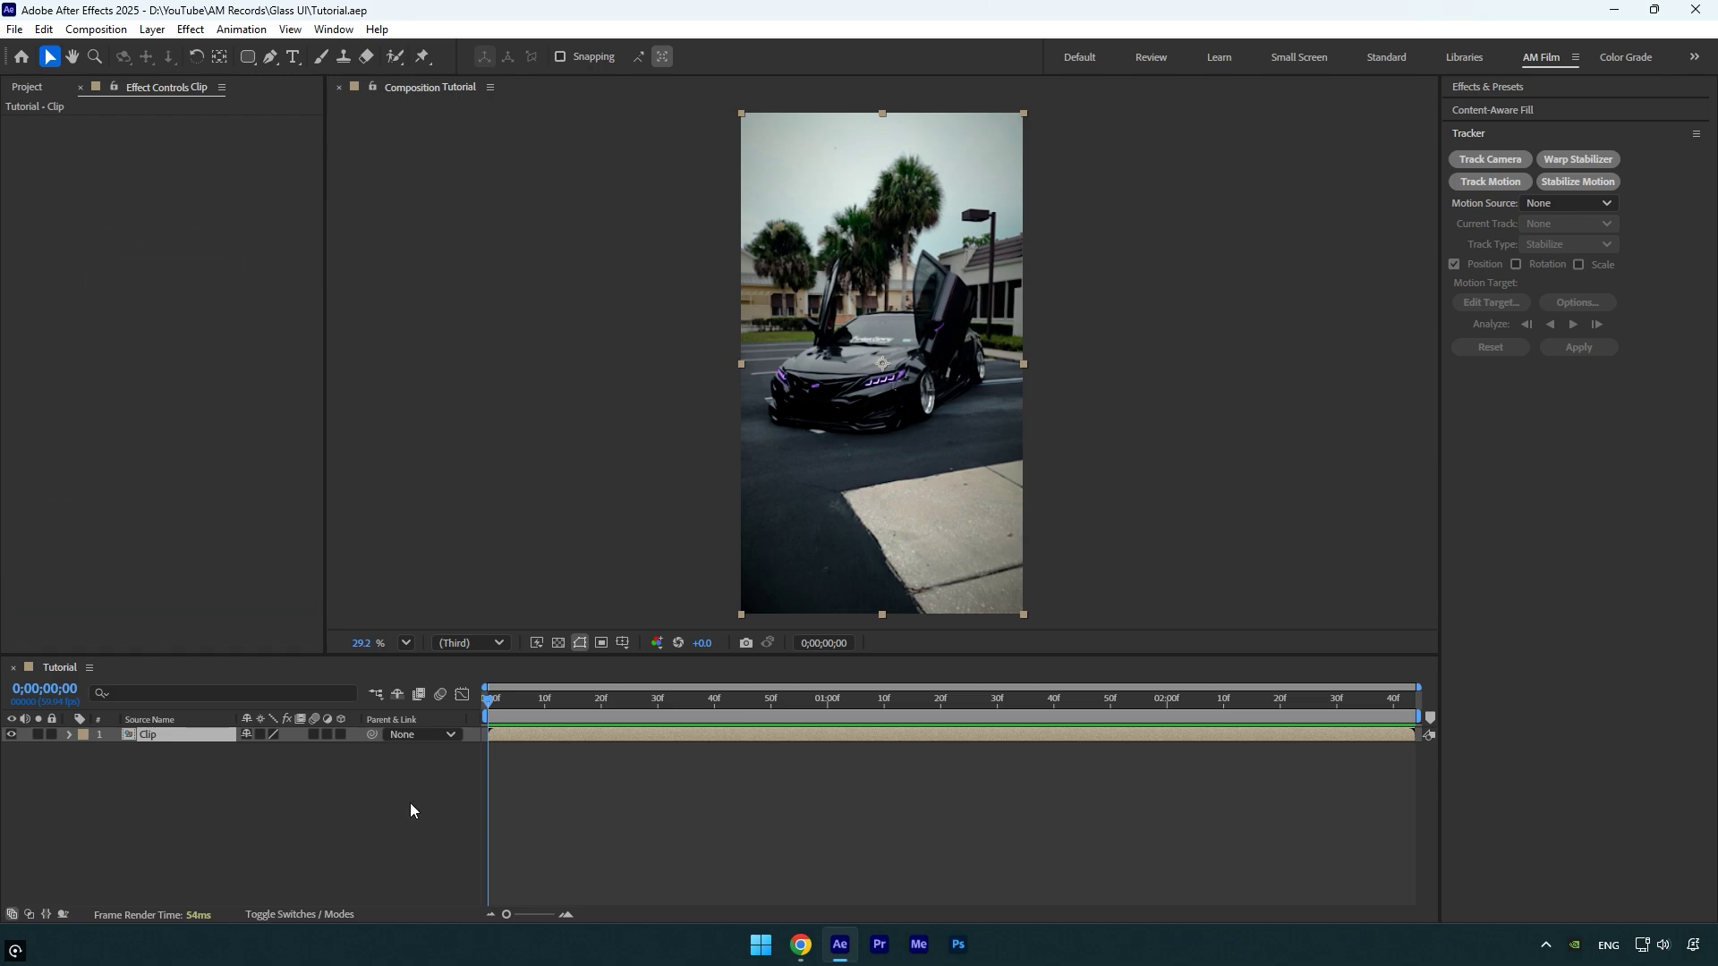
# - Draw a rounded rectangle just below the car
pyautogui.moveTo(246, 799); pyautogui.dragTo(221, 838)
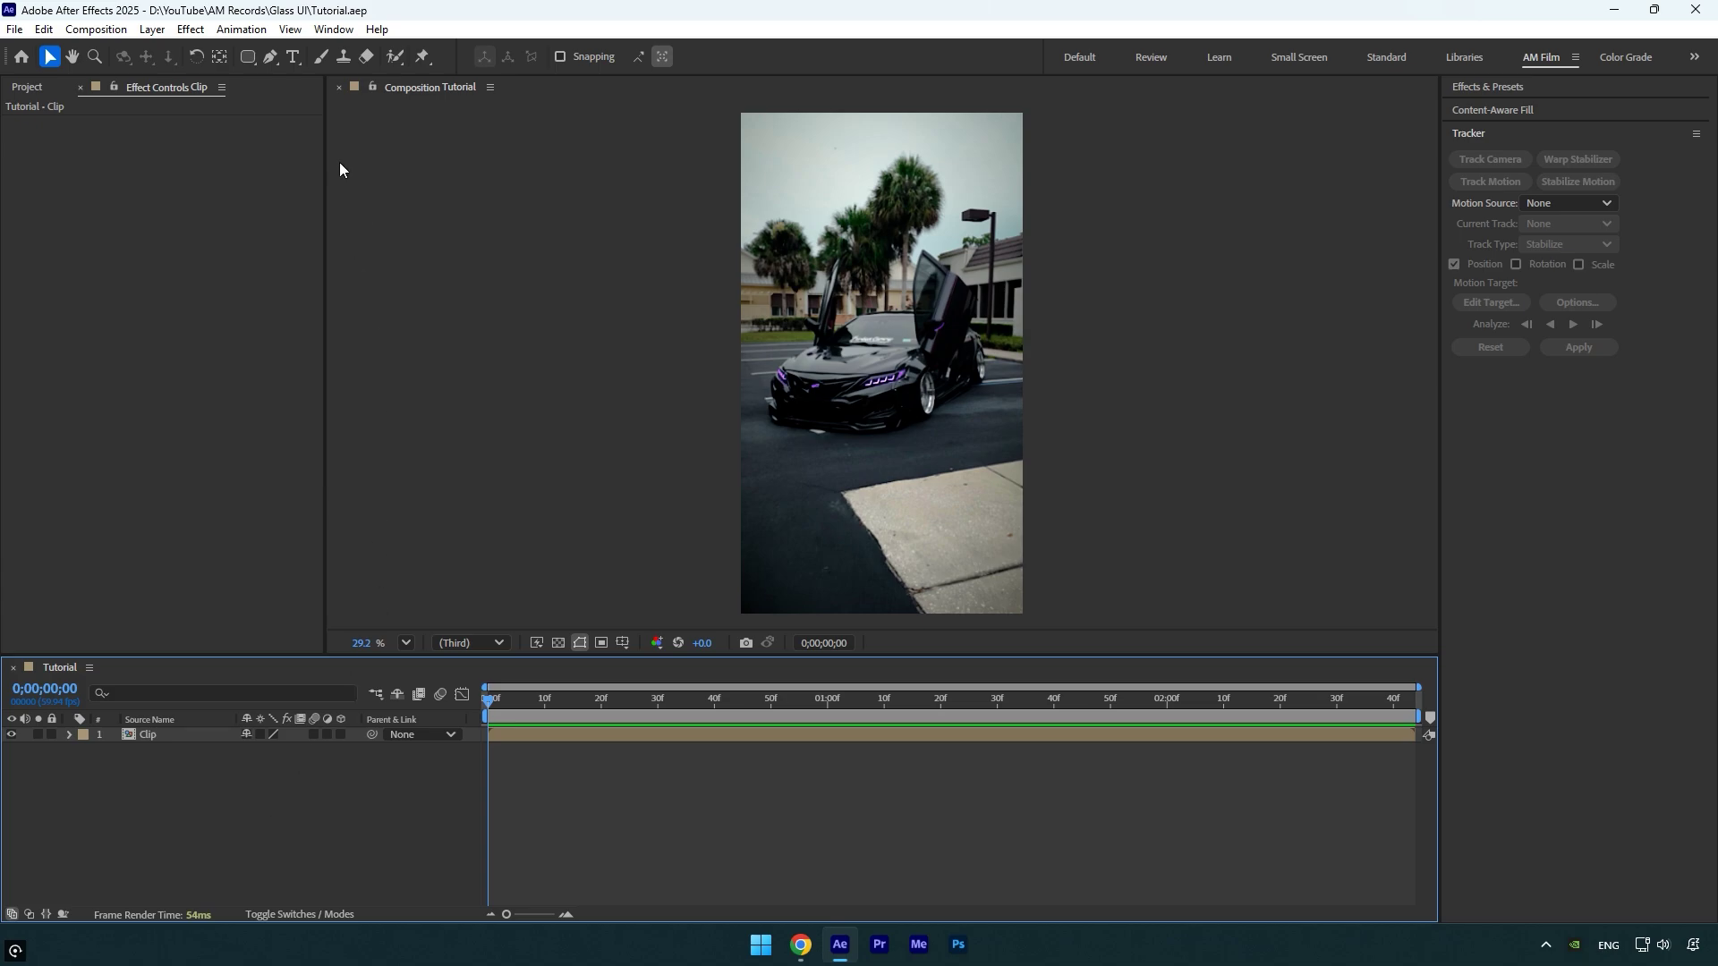
pyautogui.click(251, 55)
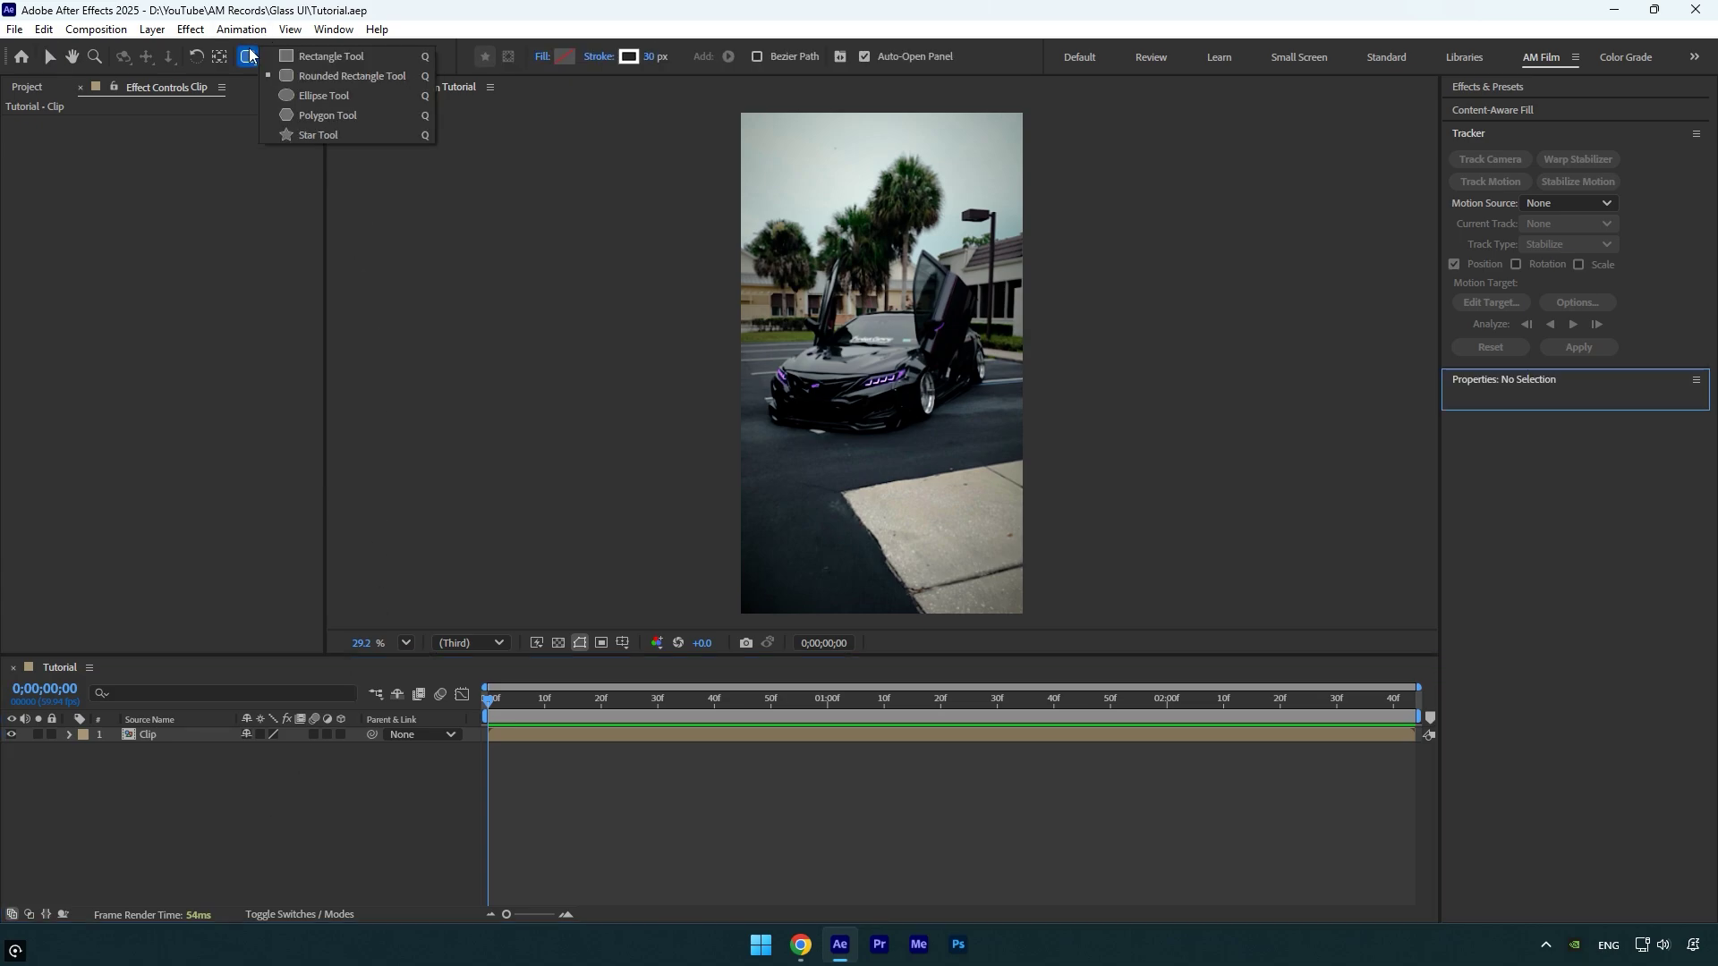
pyautogui.click(351, 78)
pyautogui.moveTo(768, 416)
pyautogui.mouseDown()
pyautogui.moveTo(933, 510)
pyautogui.moveTo(992, 485)
pyautogui.mouseUp()
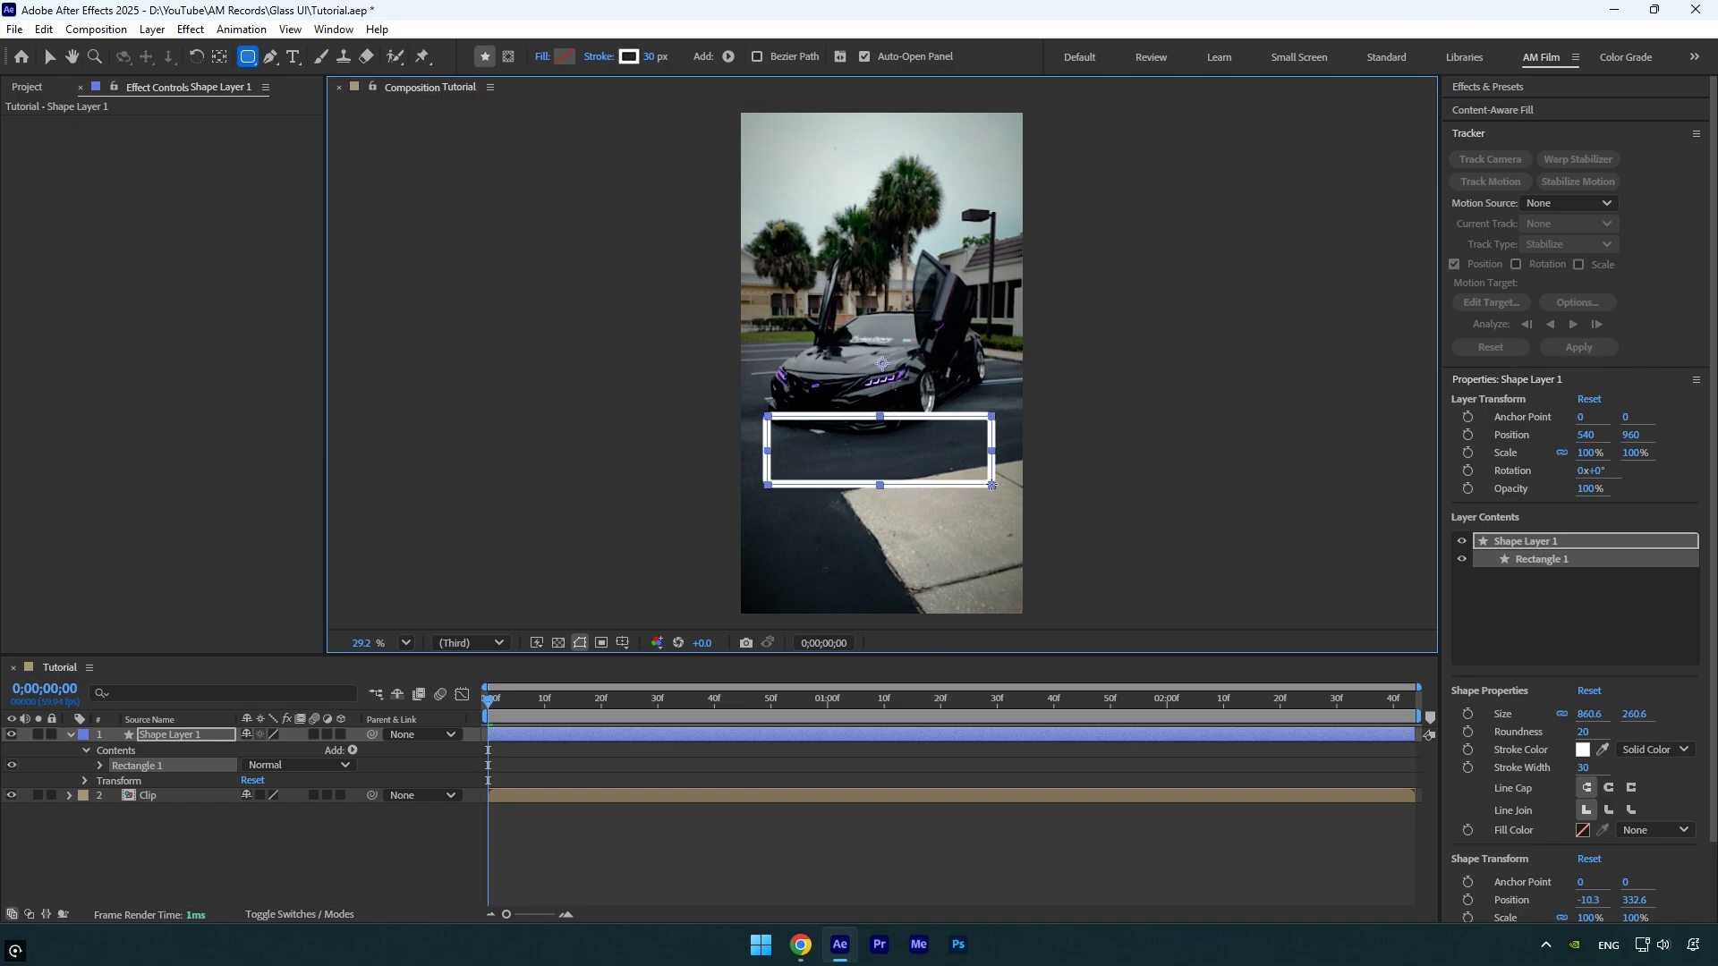
# - Give the shape no stroke and a solid light grey D6D6D6 fill
pyautogui.click(601, 59)
pyautogui.click(764, 423)
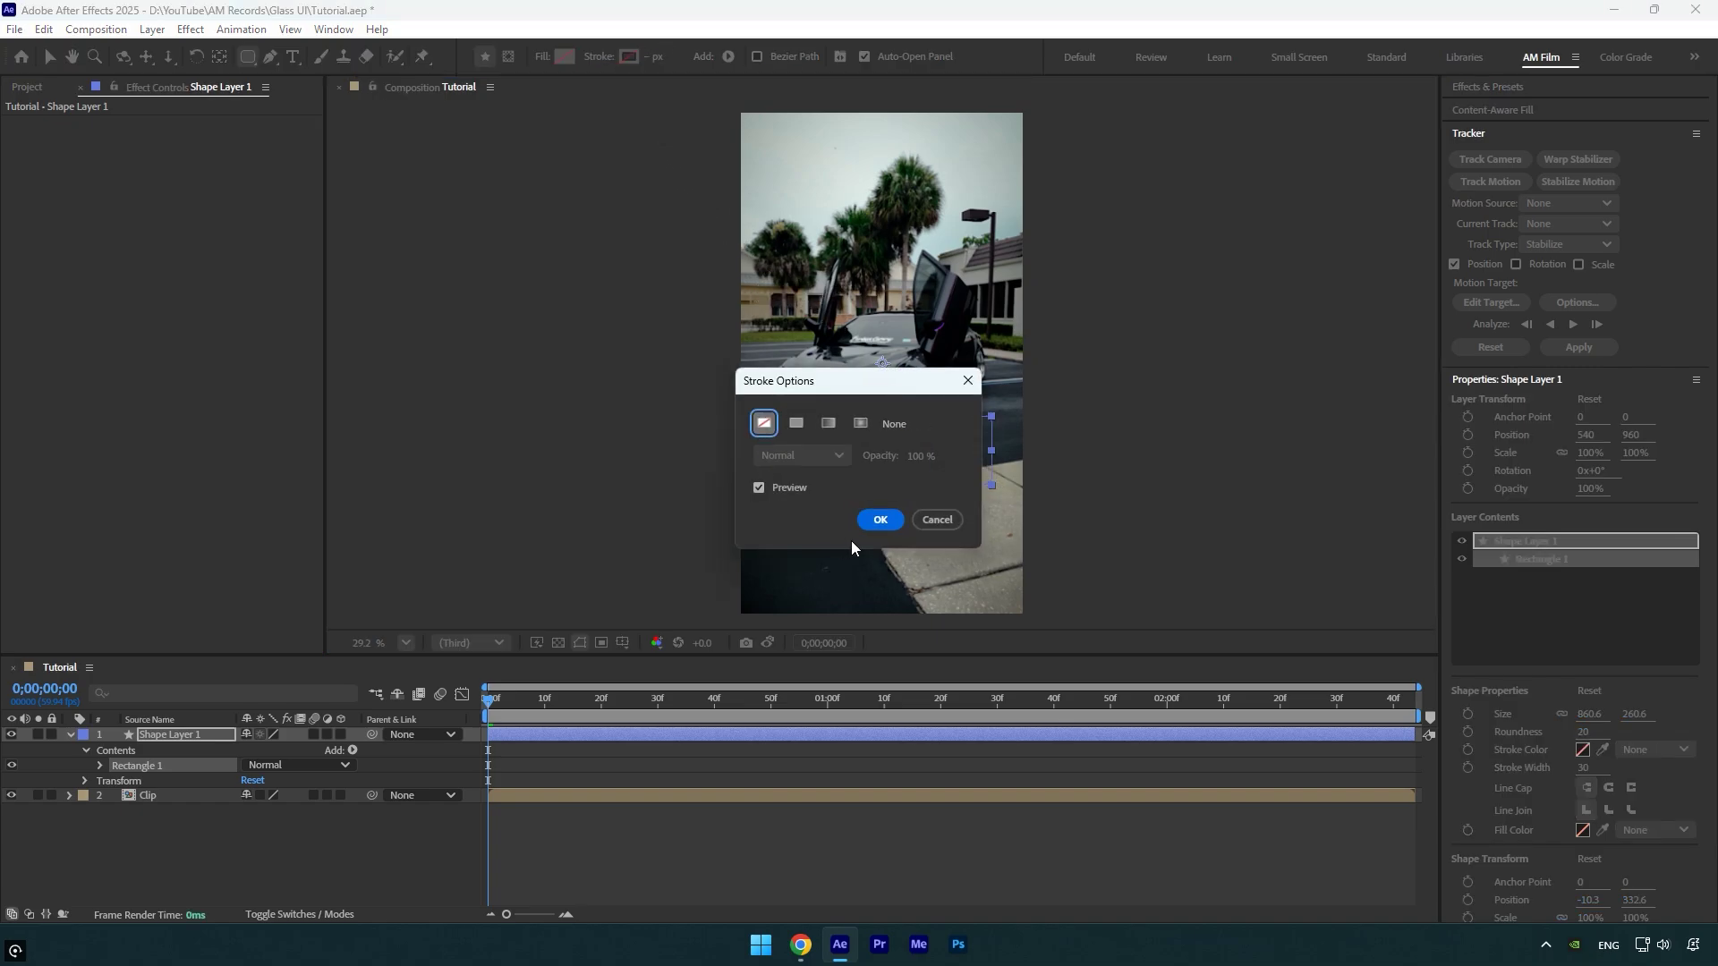
pyautogui.click(870, 523)
pyautogui.click(542, 56)
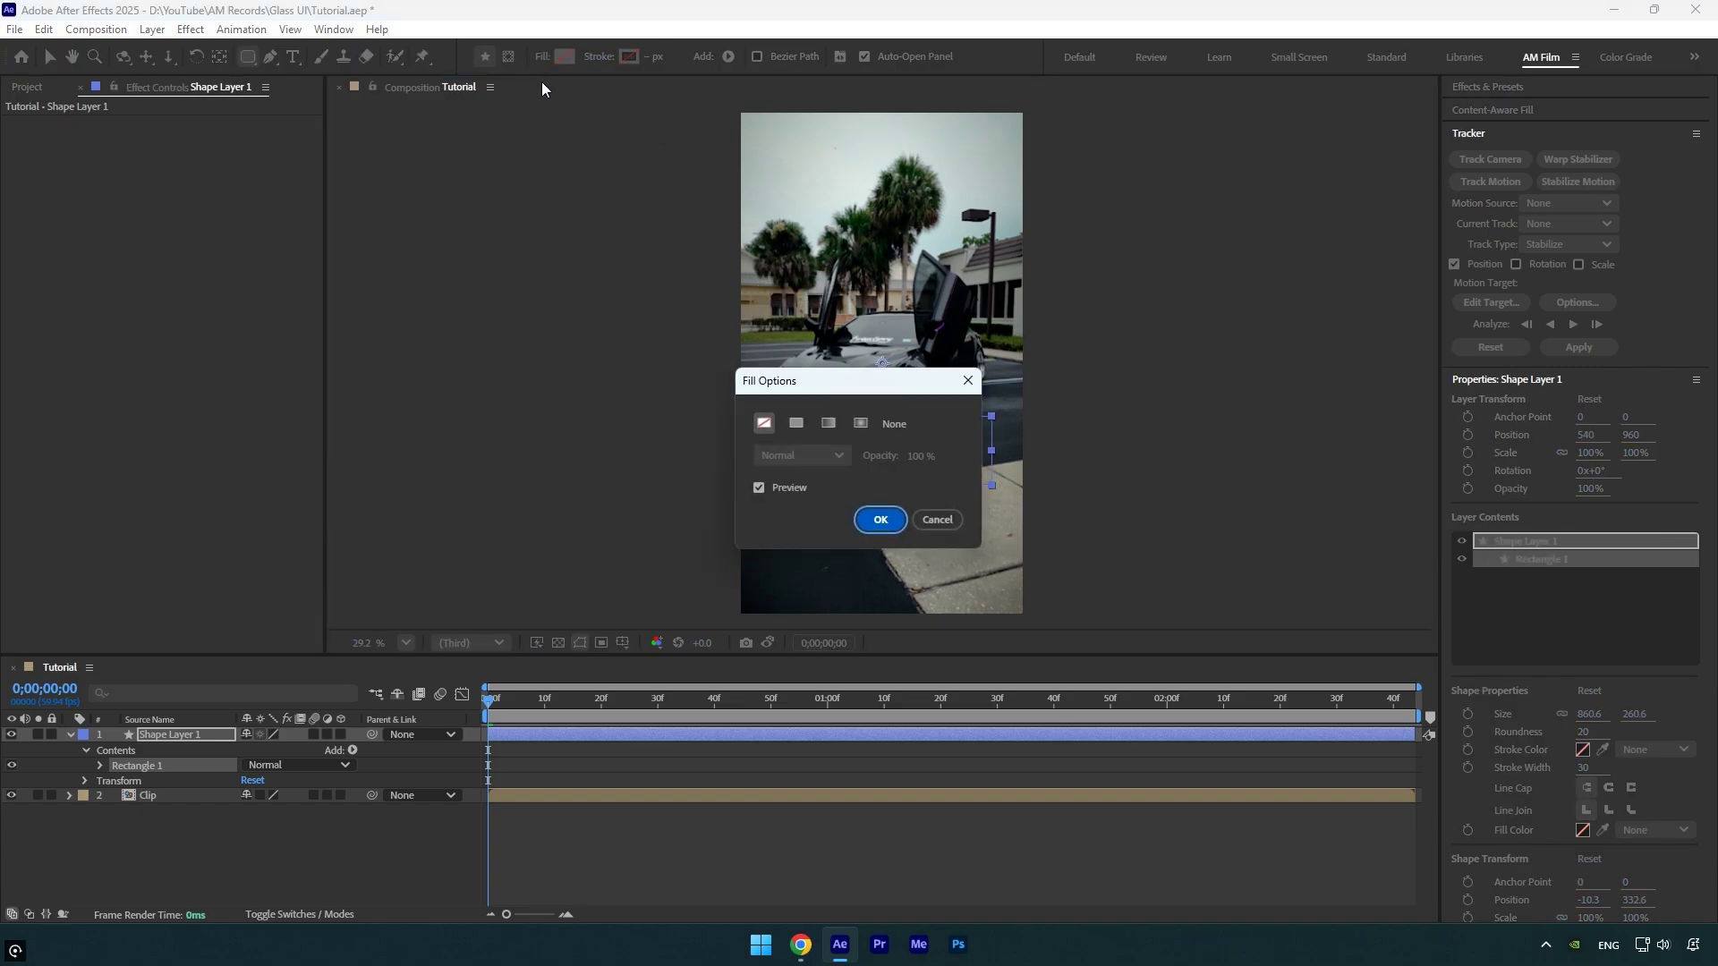
pyautogui.click(794, 426)
pyautogui.click(872, 523)
pyautogui.click(564, 56)
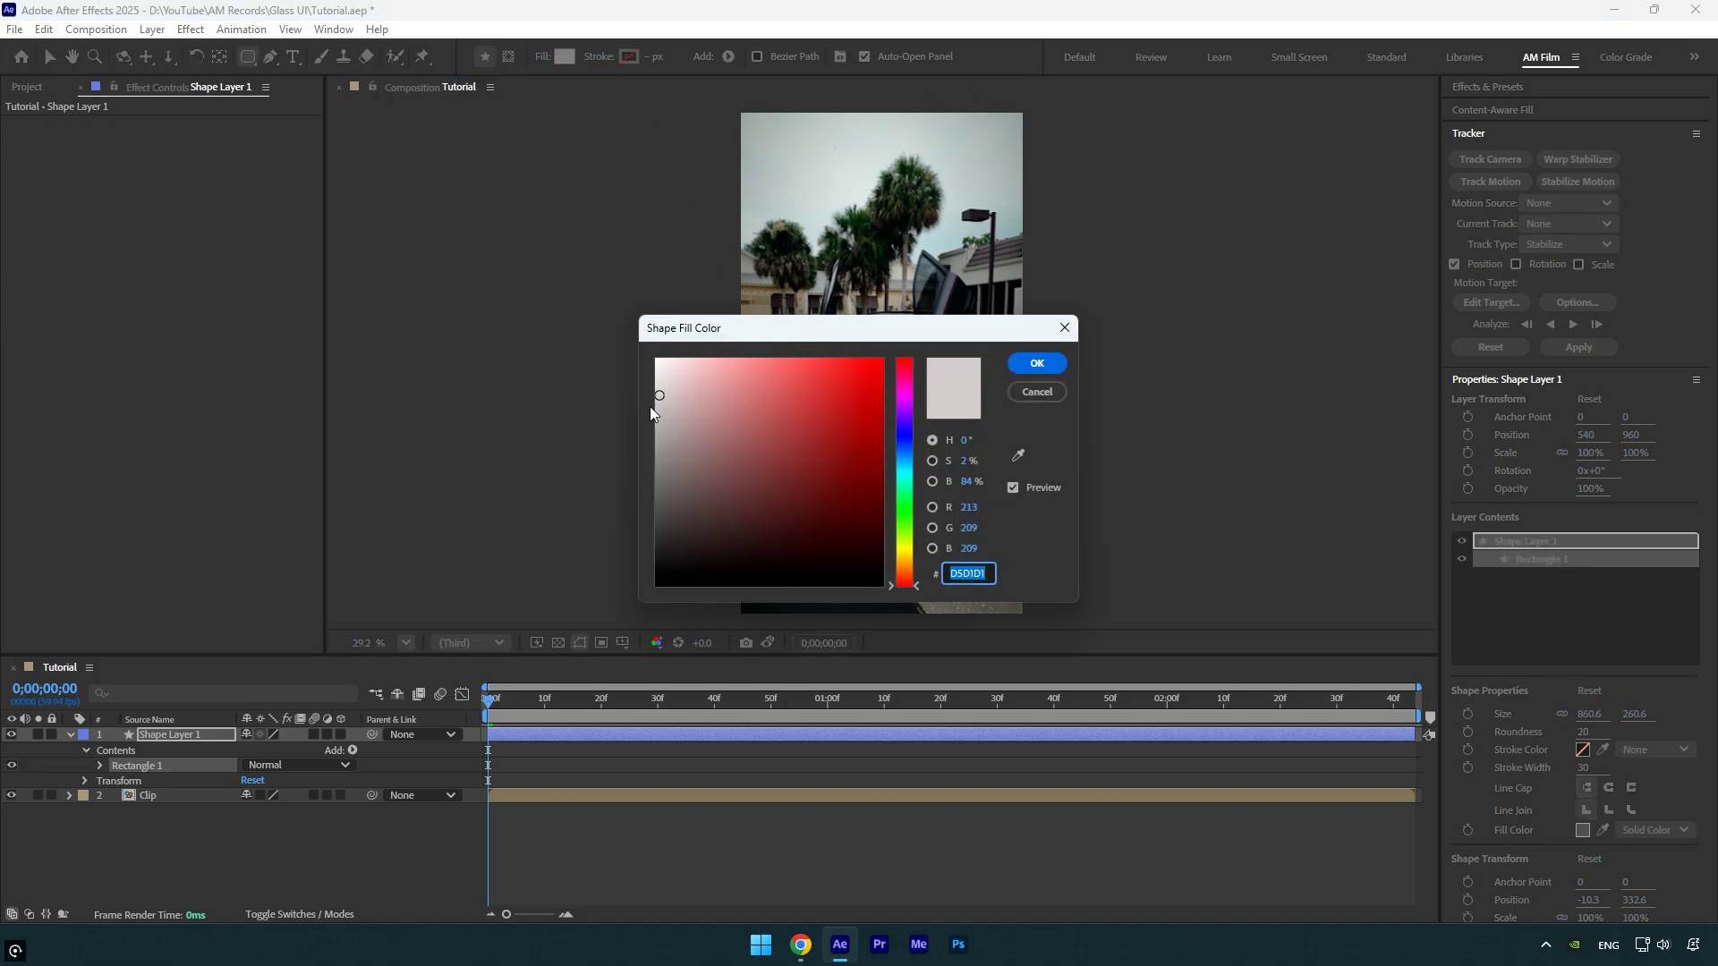
pyautogui.moveTo(656, 413); pyautogui.dragTo(656, 395)
pyautogui.click(1041, 362)
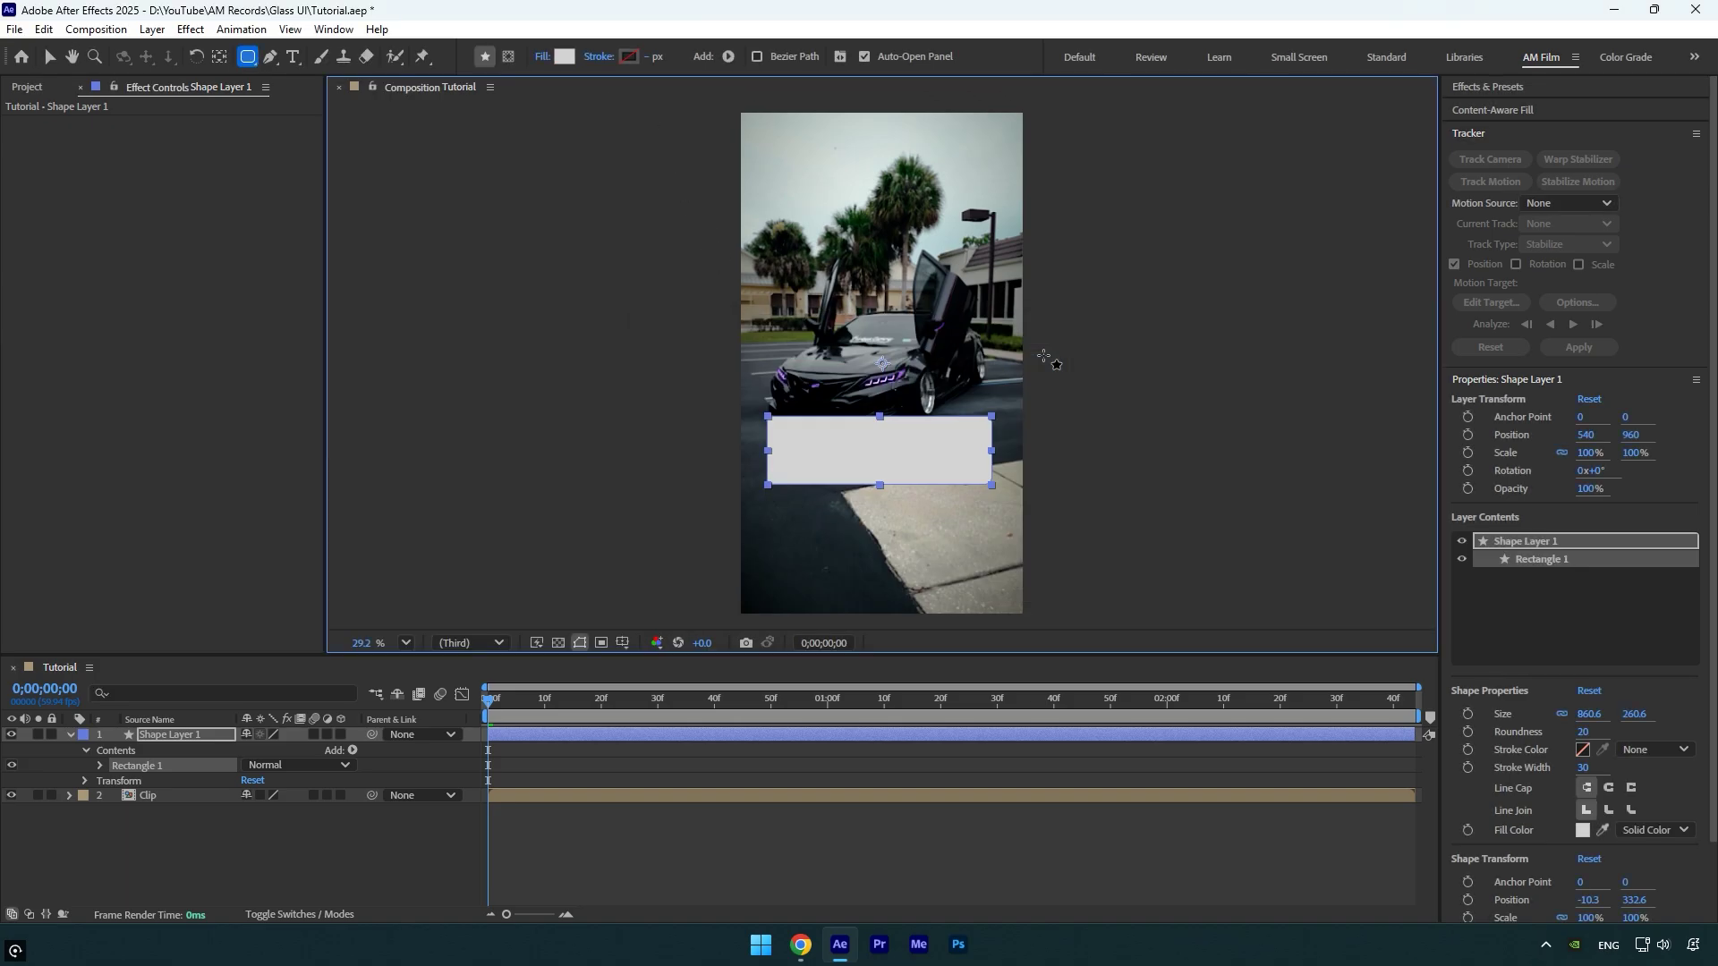
# - Set the rectangle path's Roundness to 150 for fully rounded pill ends
pyautogui.click(99, 765)
pyautogui.click(115, 781)
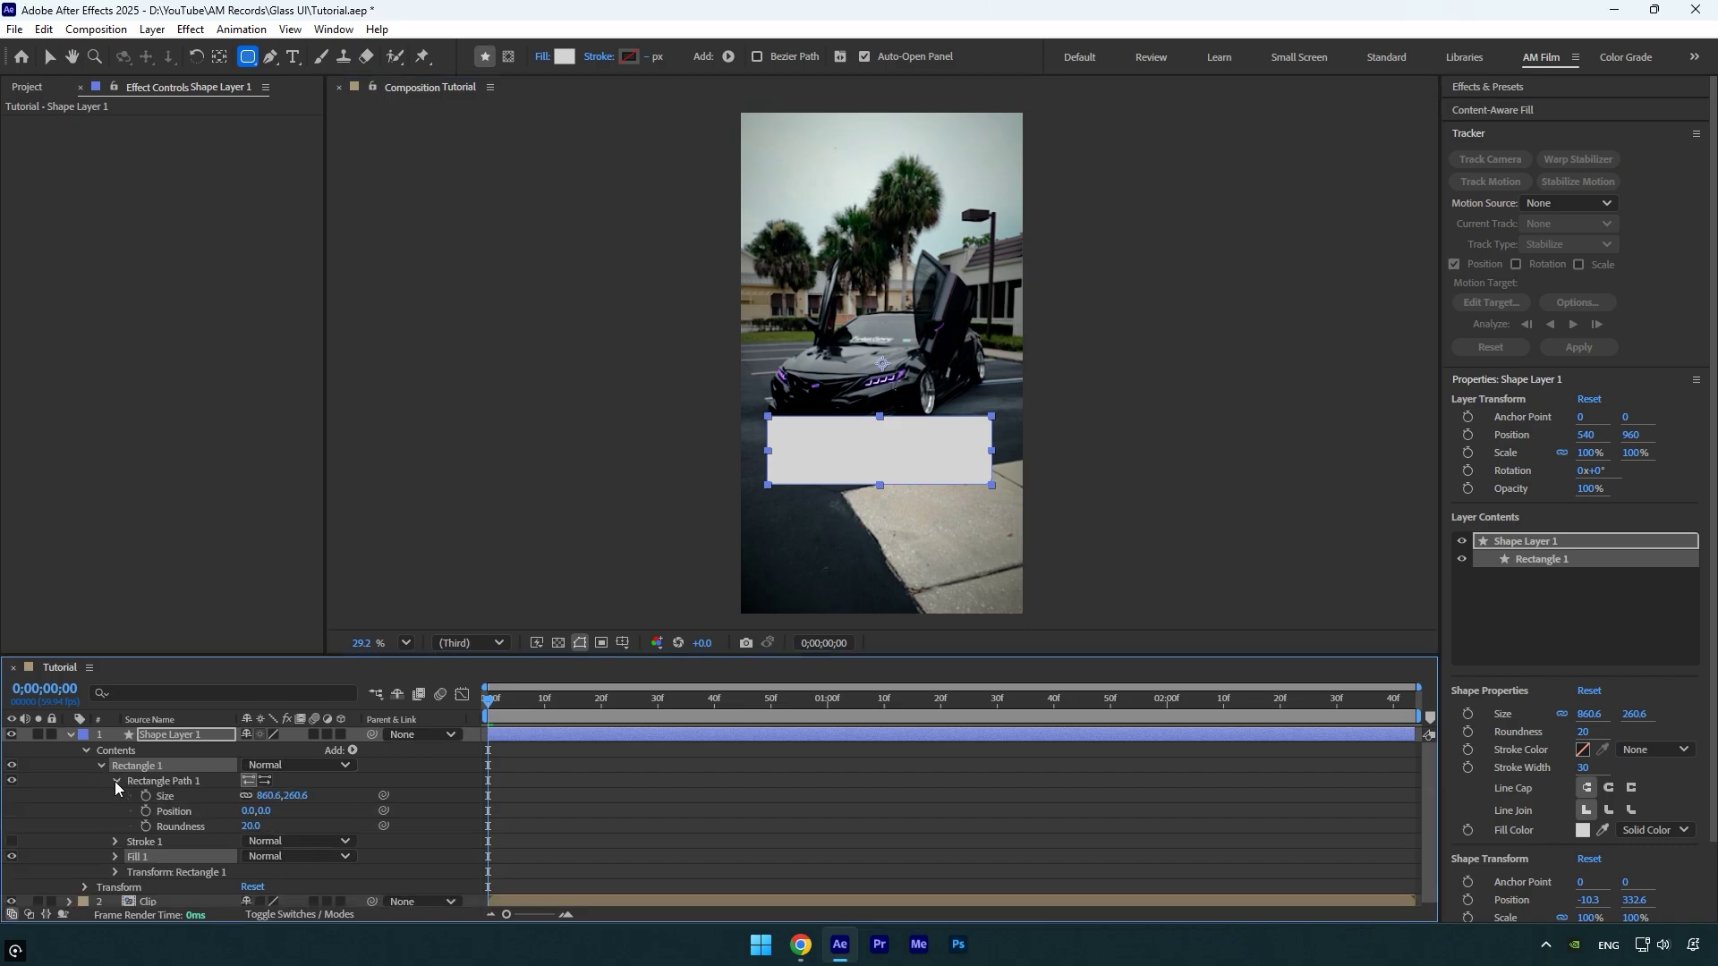
pyautogui.click(253, 826)
pyautogui.write('150')
pyautogui.press('Return')
# - Rename the shape layer GlassUi and centre its anchor point with Ctrl+Alt+Home
pyautogui.click(196, 734)
pyautogui.press('u')
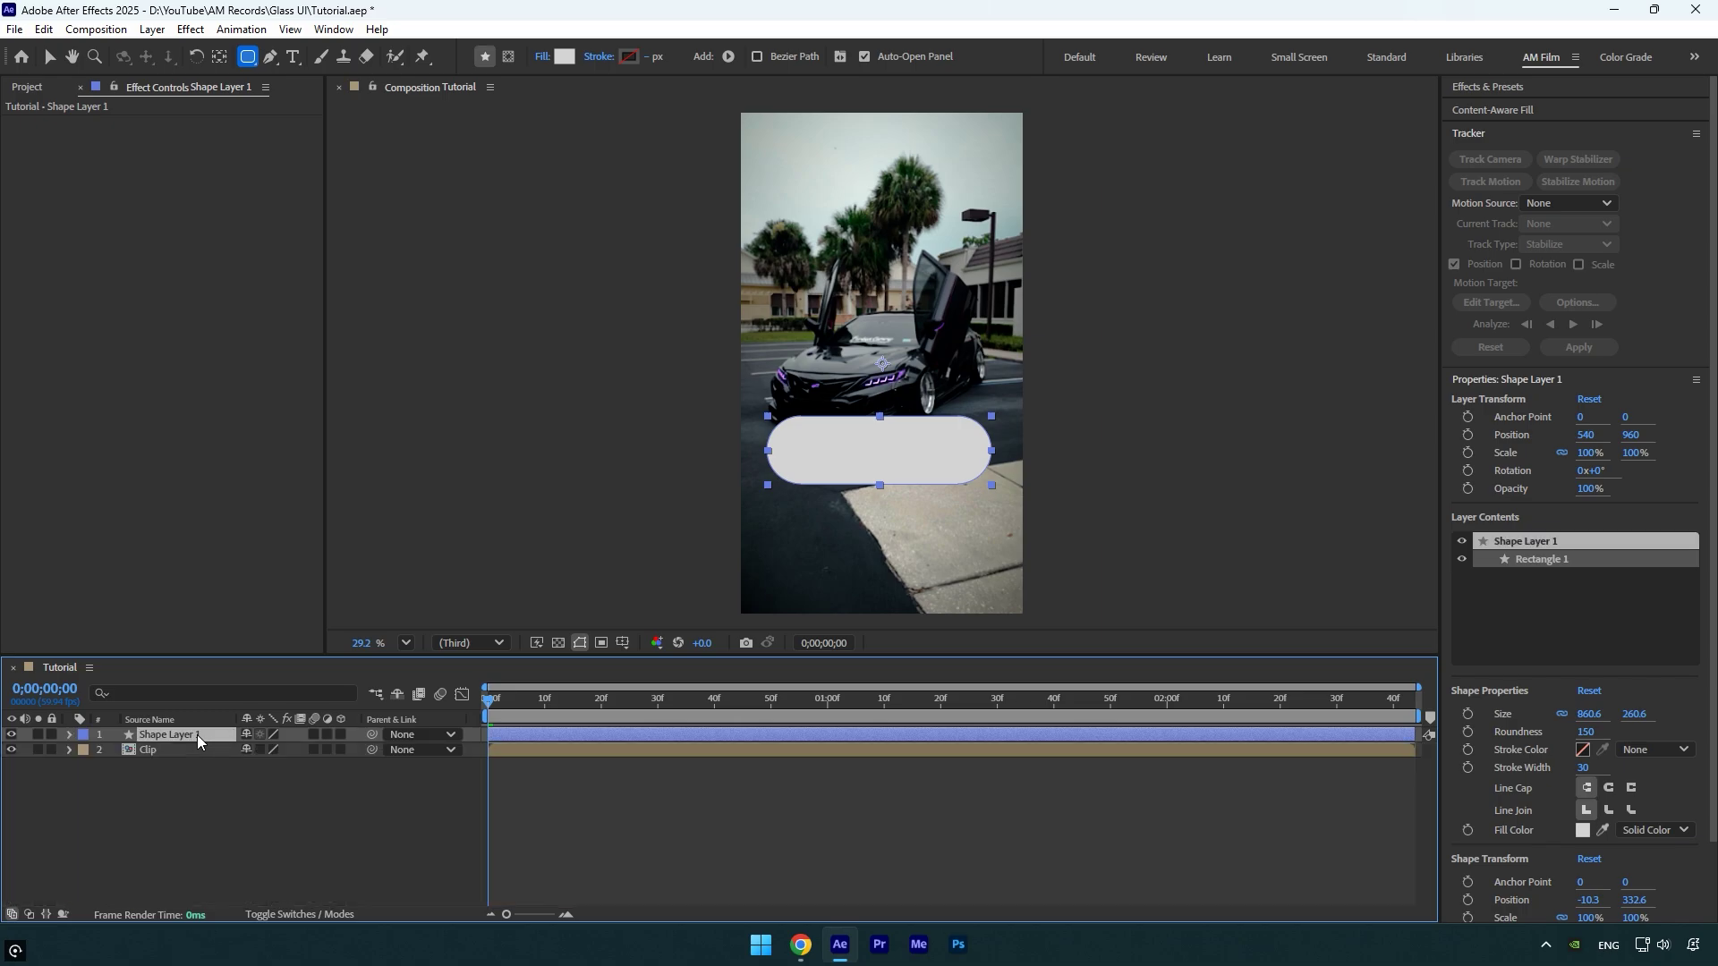
pyautogui.press('Return')
pyautogui.write('Glass UI')
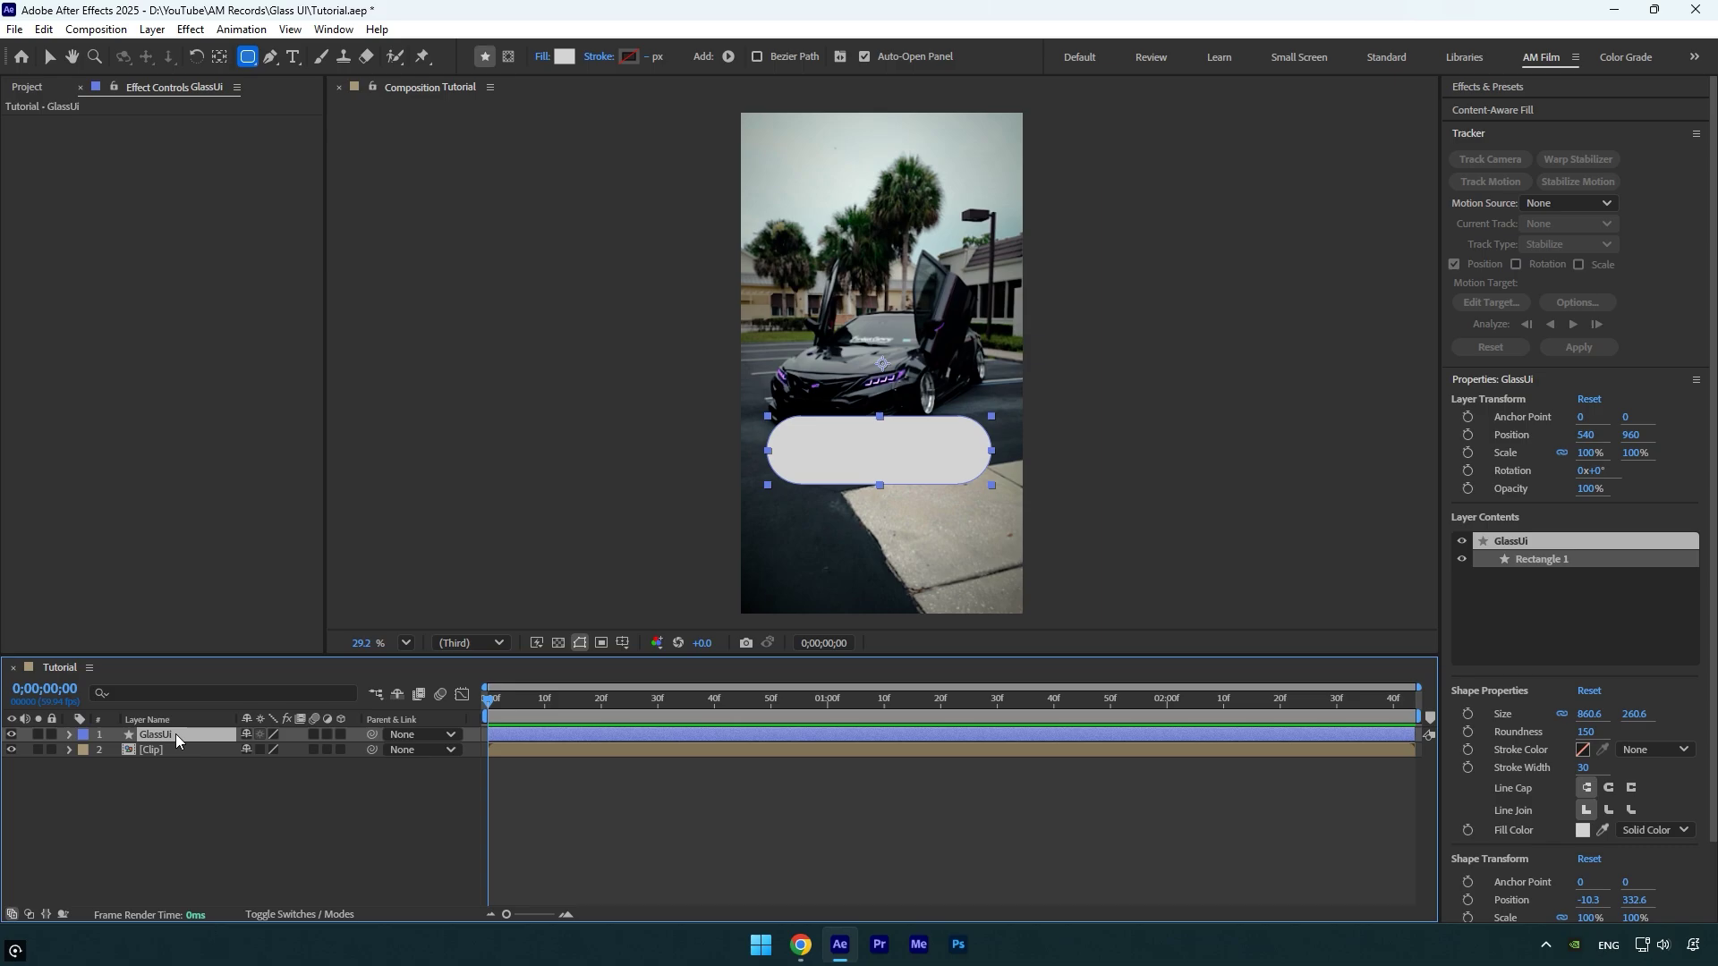
pyautogui.click(220, 57)
pyautogui.hotkey('ctrl', 'alt', 'Home')
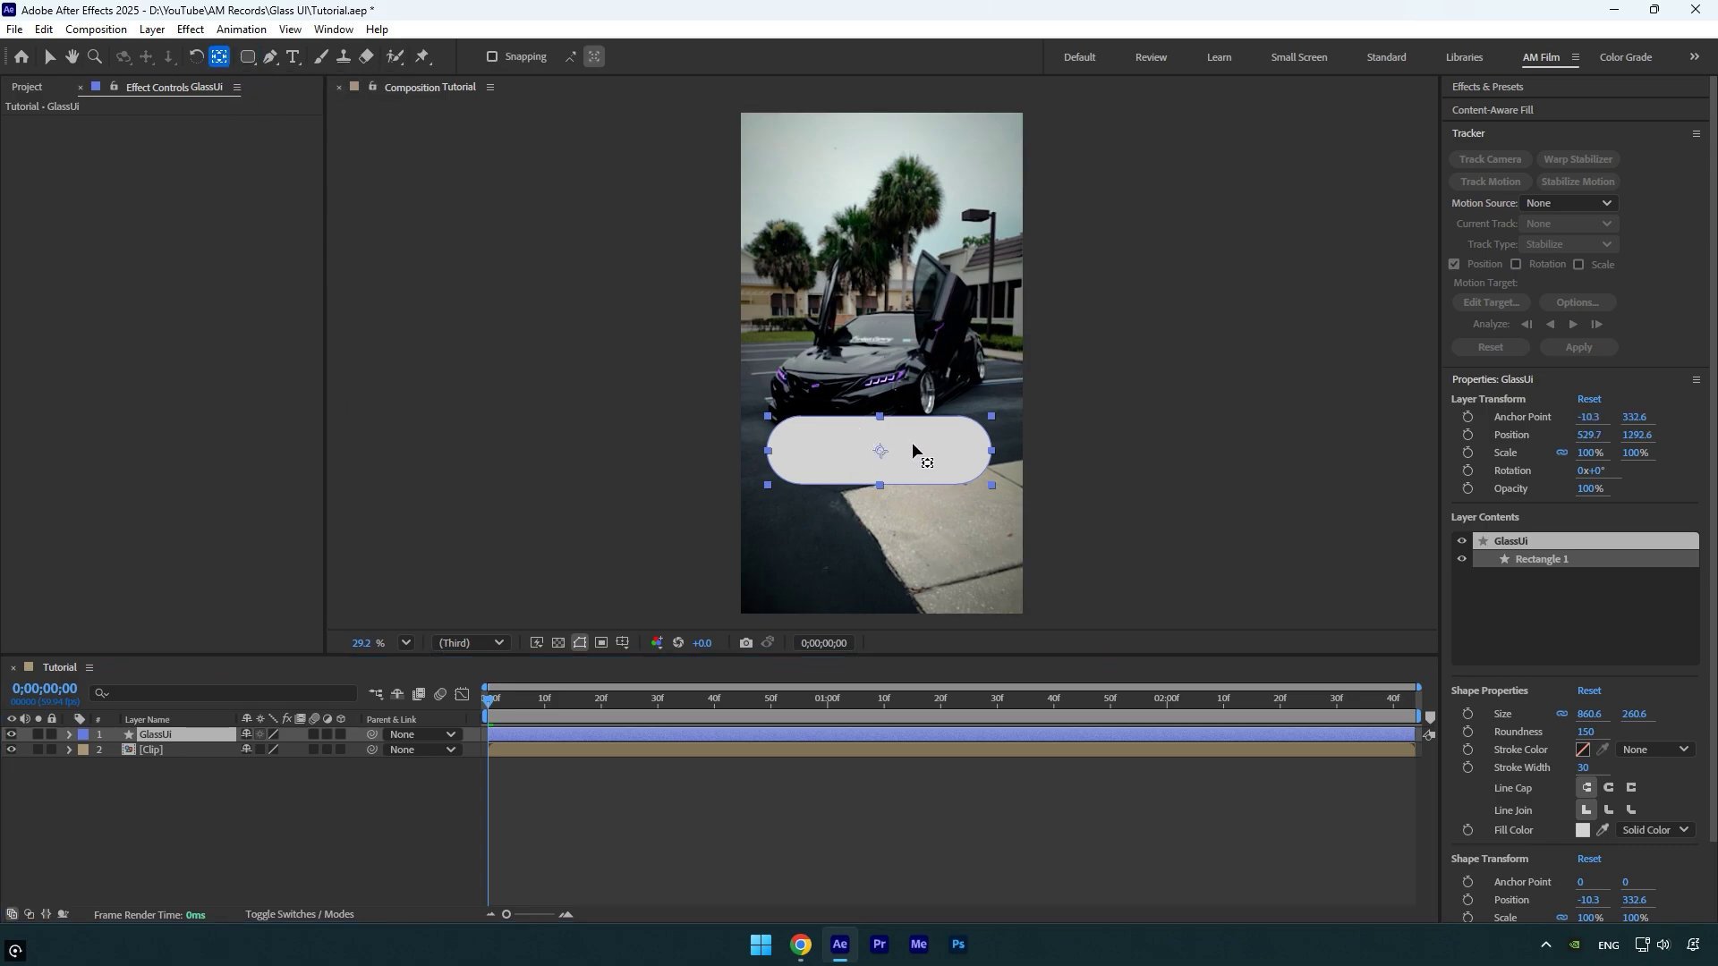
# - Add a new adjustment layer named Effects
pyautogui.rightClick(179, 803)
pyautogui.moveTo(221, 589)
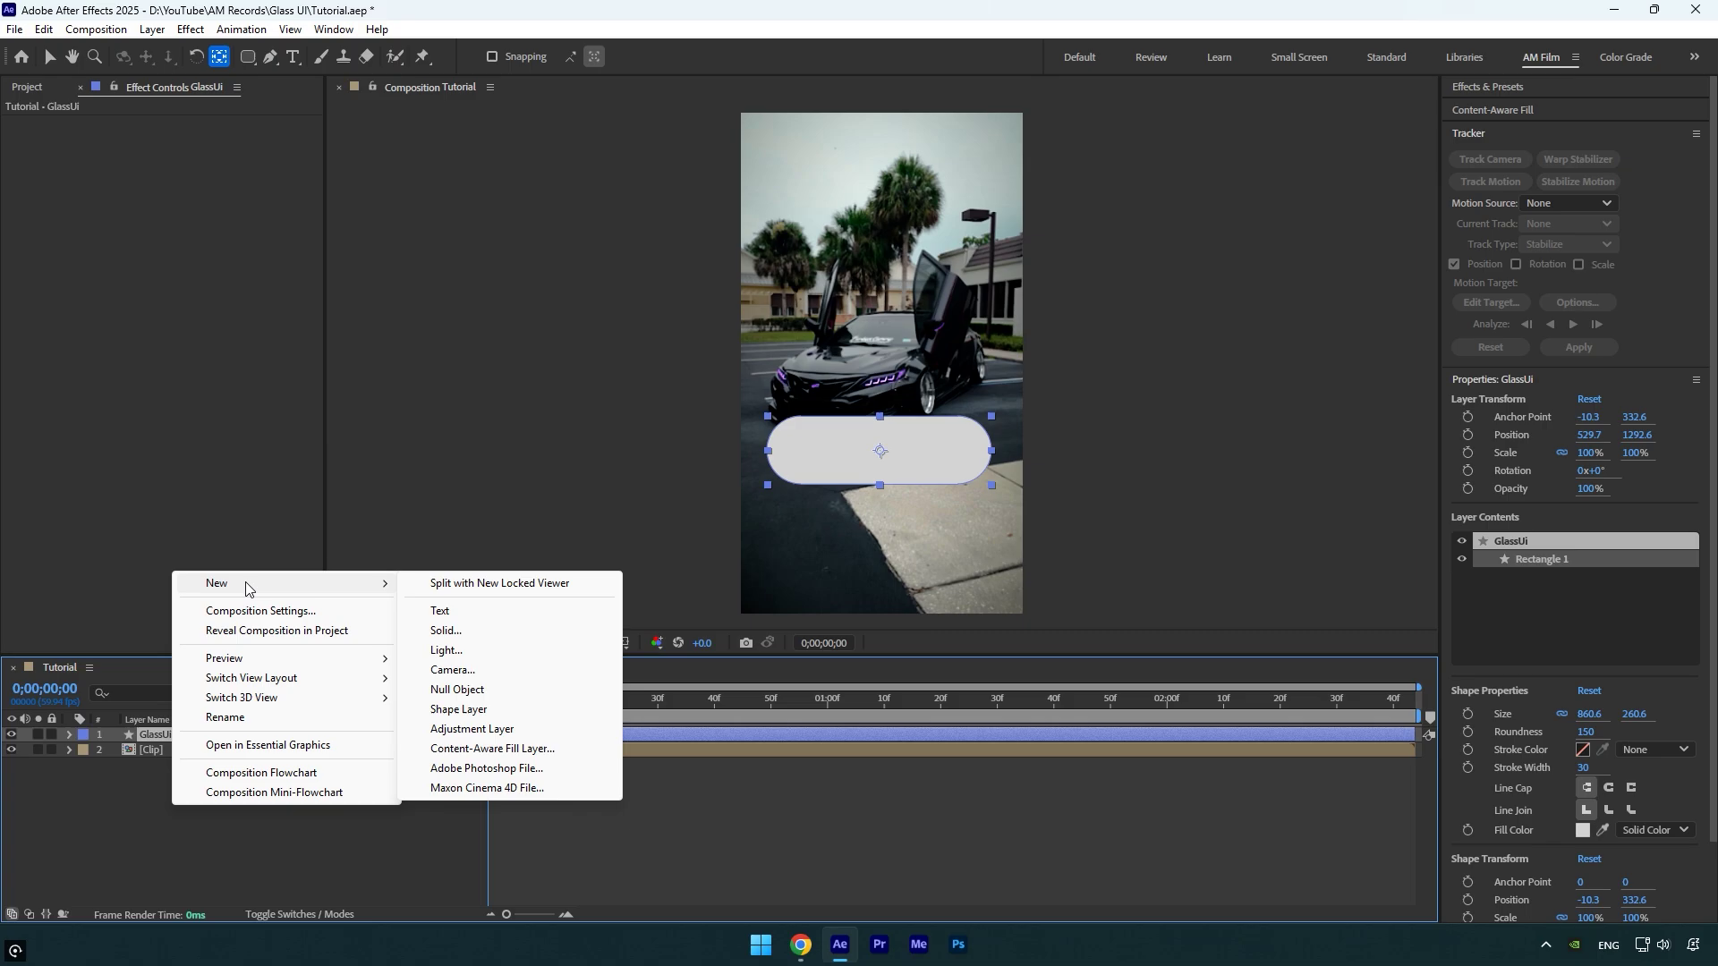
pyautogui.click(483, 729)
pyautogui.press('Return')
pyautogui.write('Effects')
pyautogui.press('Return')
# - Apply CC Glass with GlassUi as bump map, Height 80, using AE Lights
pyautogui.hotkey('ctrl', 'space')
pyautogui.write('glass')
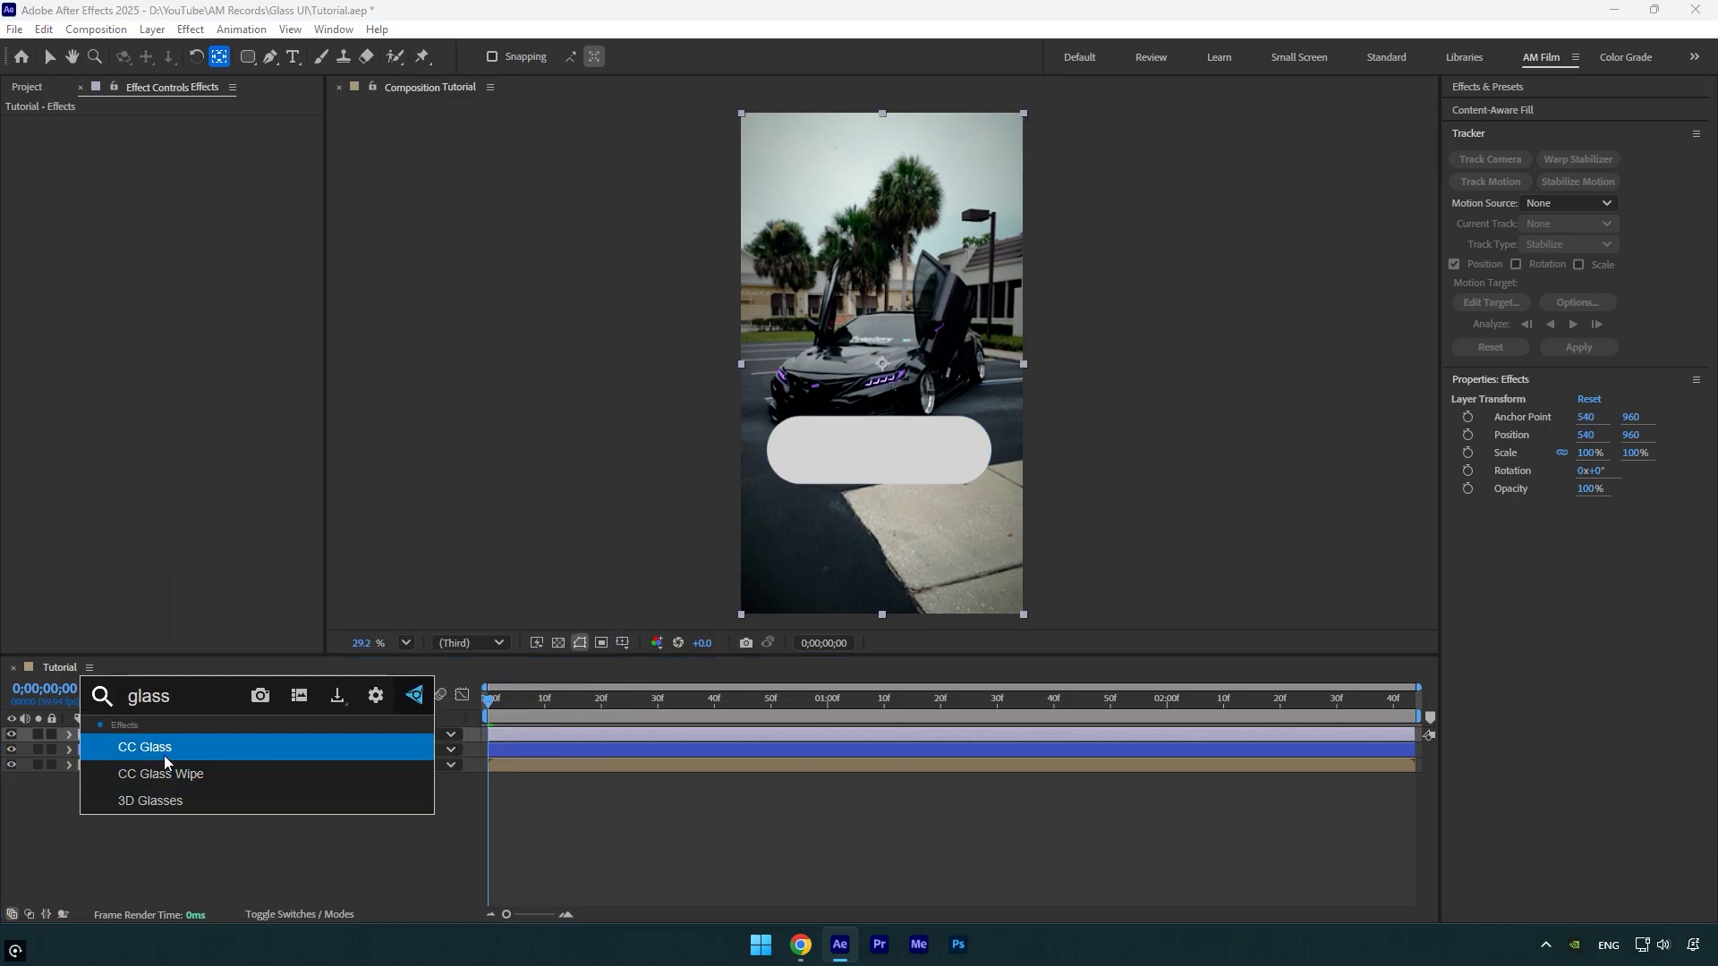
pyautogui.press('Return')
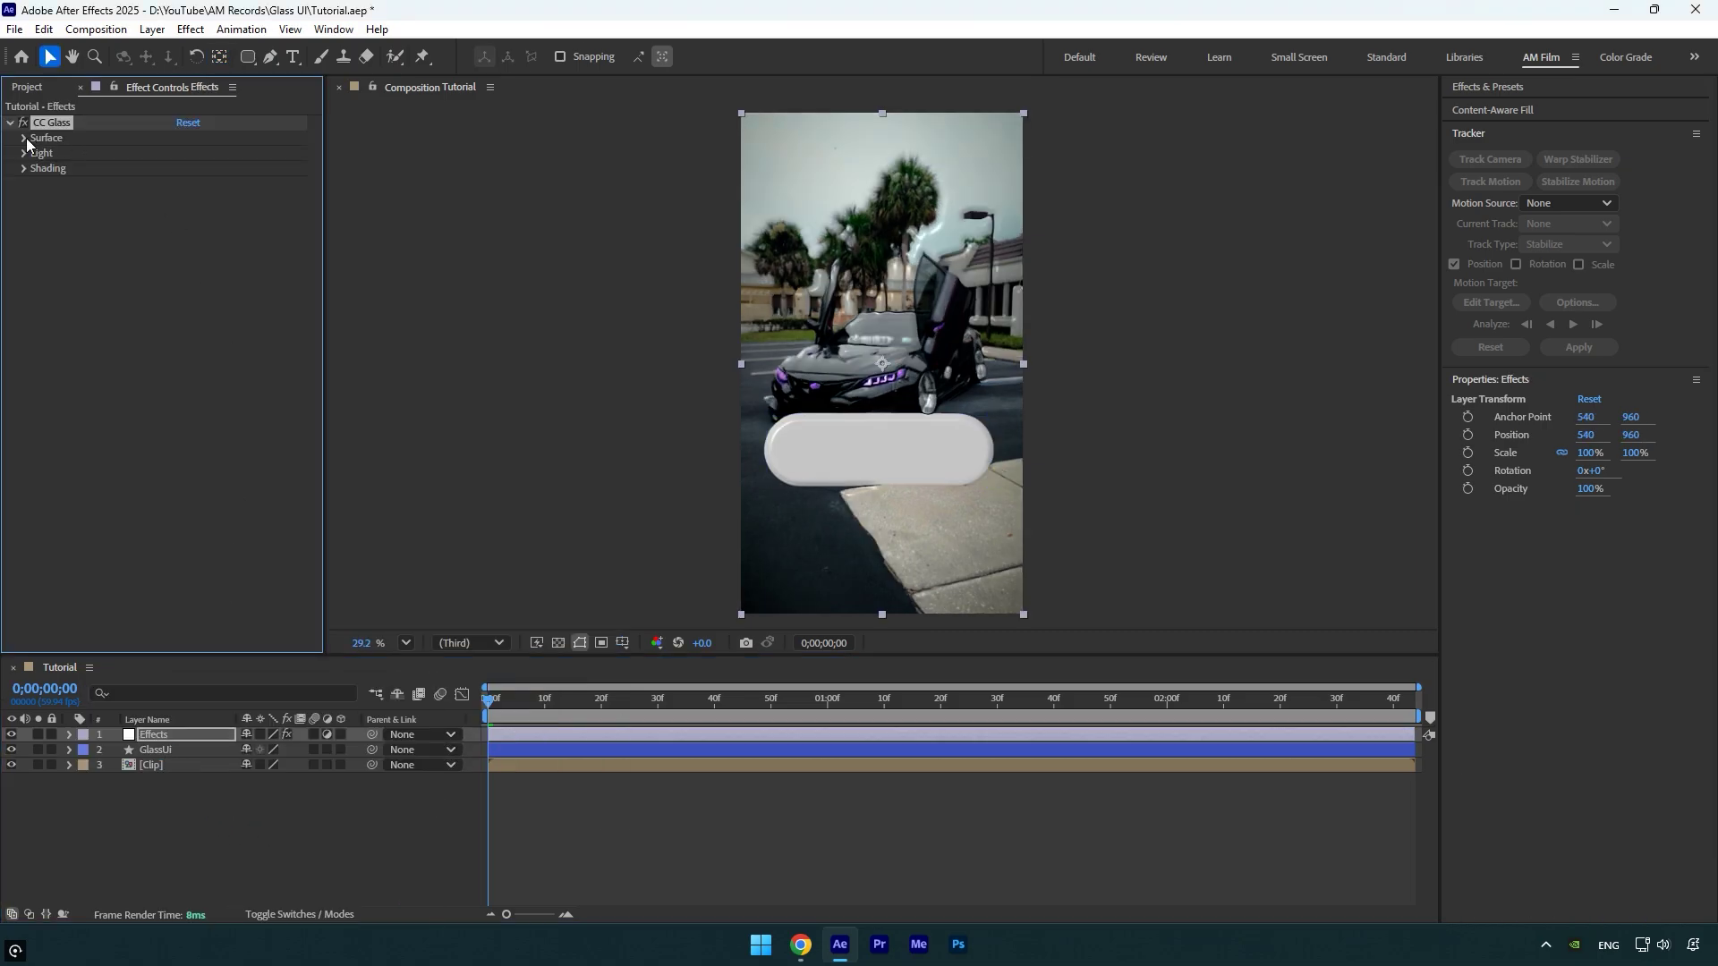
pyautogui.click(24, 139)
pyautogui.click(206, 153)
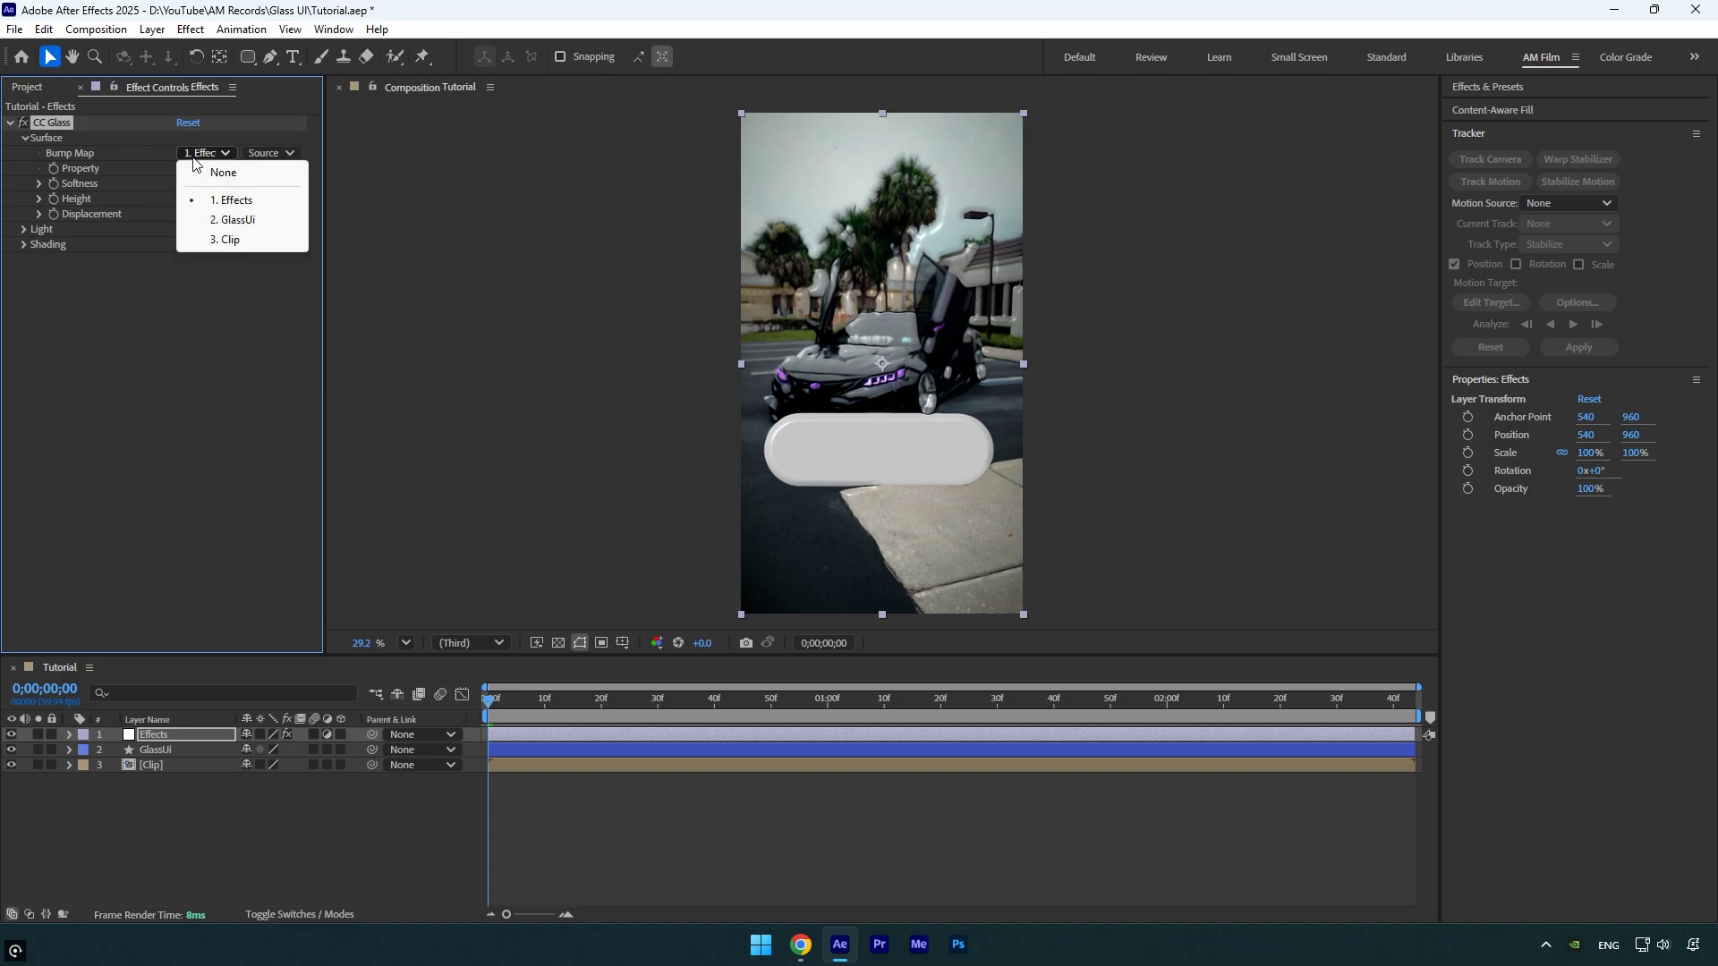
pyautogui.click(262, 224)
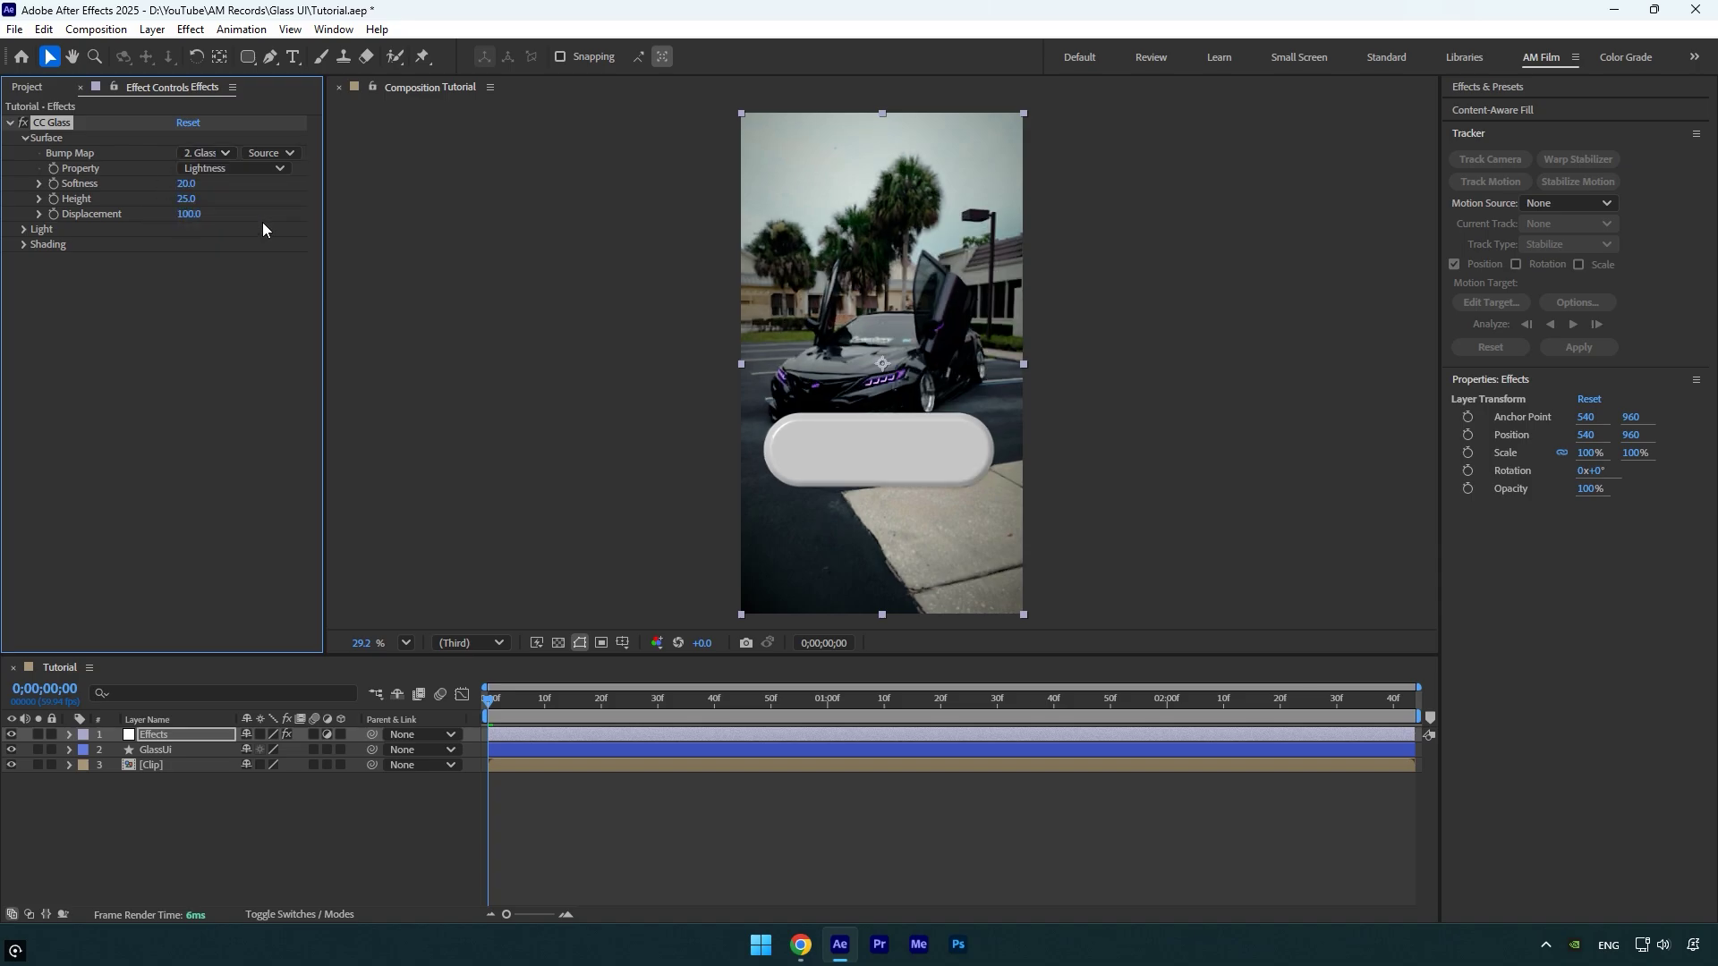
pyautogui.click(185, 200)
pyautogui.press('Return')
pyautogui.click(23, 230)
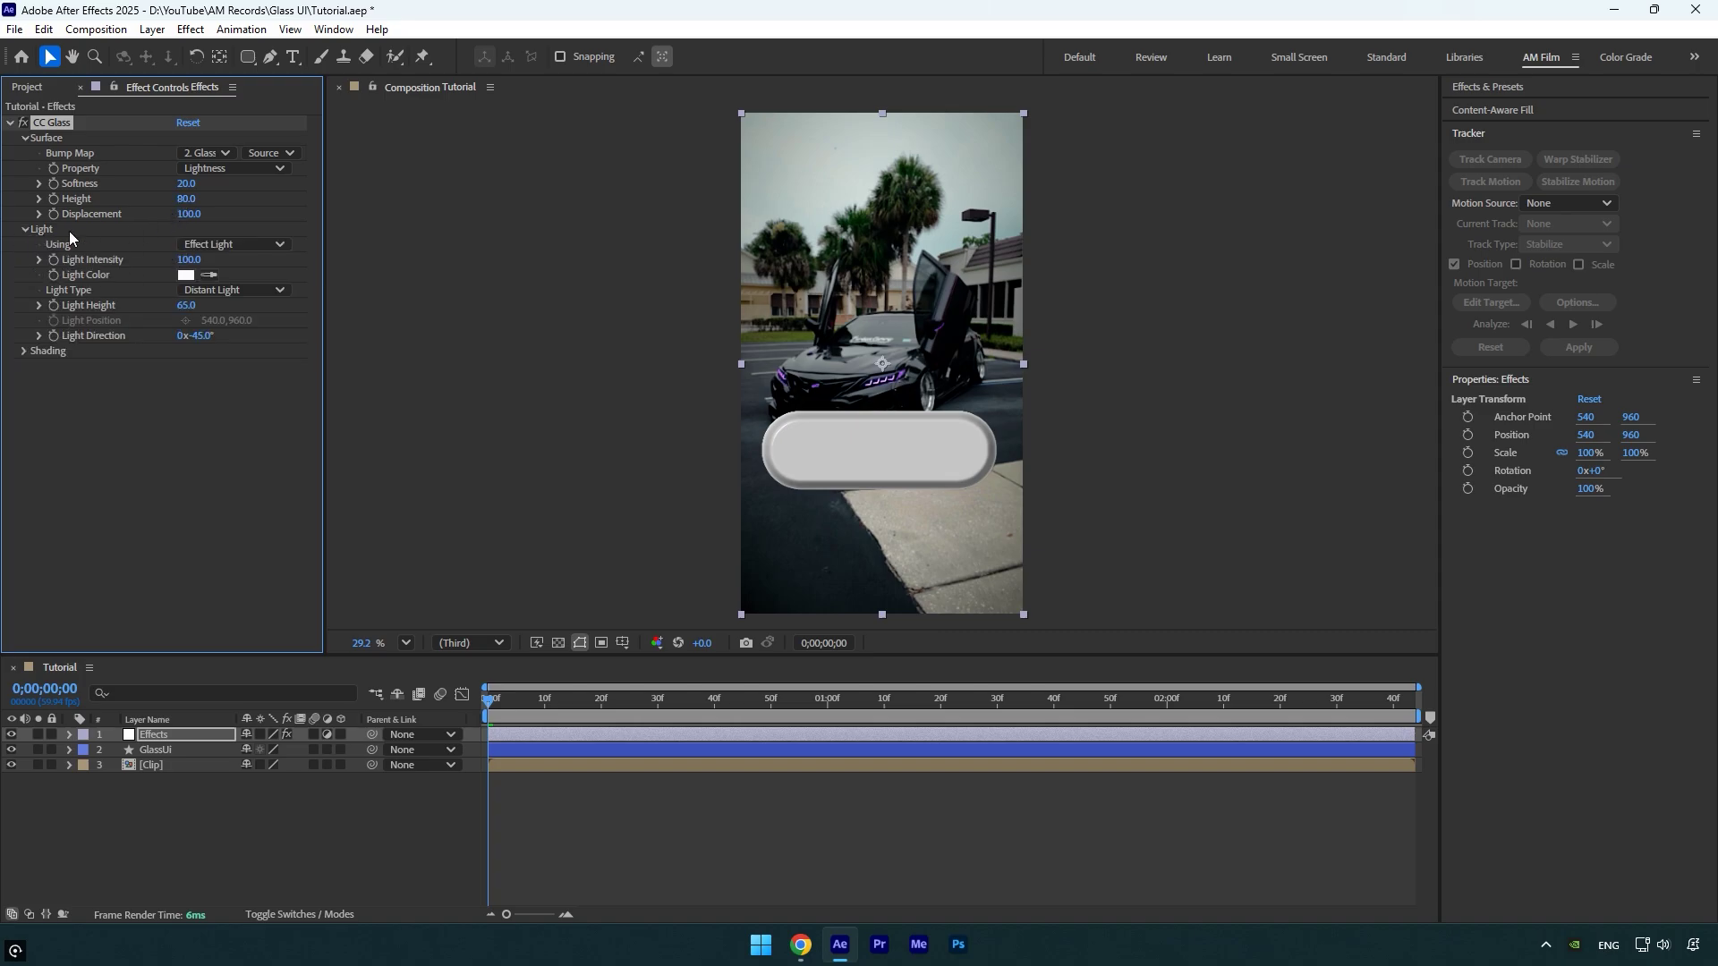
pyautogui.click(249, 244)
pyautogui.click(254, 285)
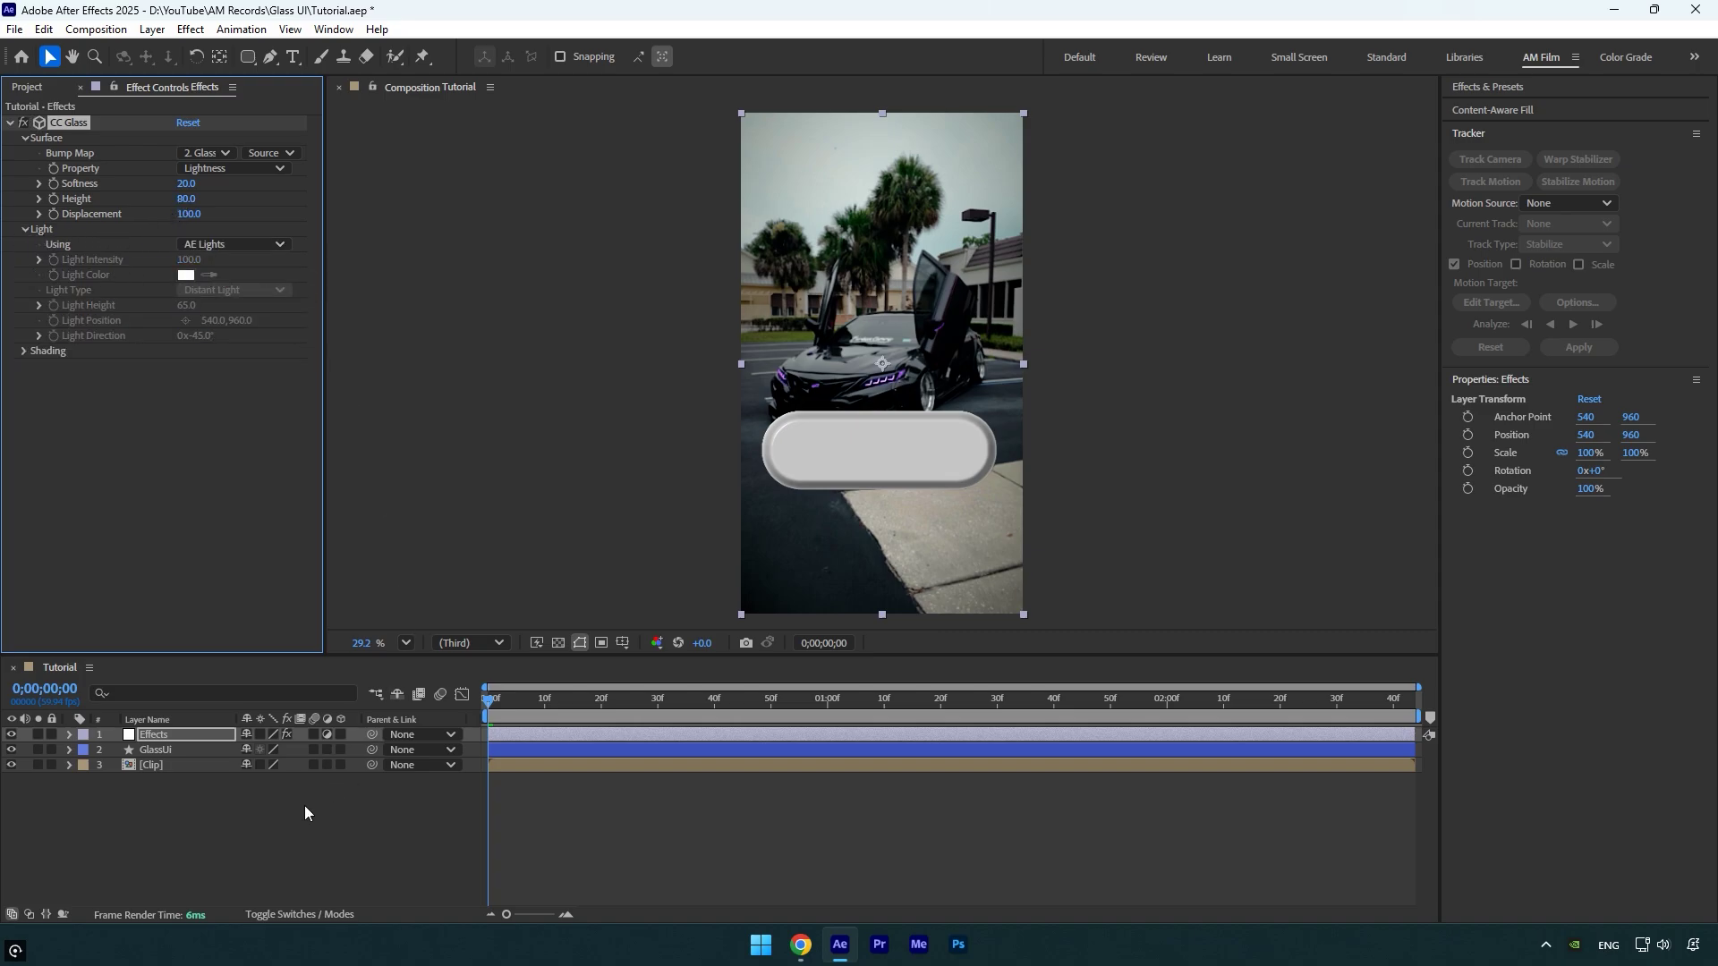
# - Add an ambient light at 300% intensity
pyautogui.rightClick(231, 601)
pyautogui.moveTo(295, 608)
pyautogui.click(507, 680)
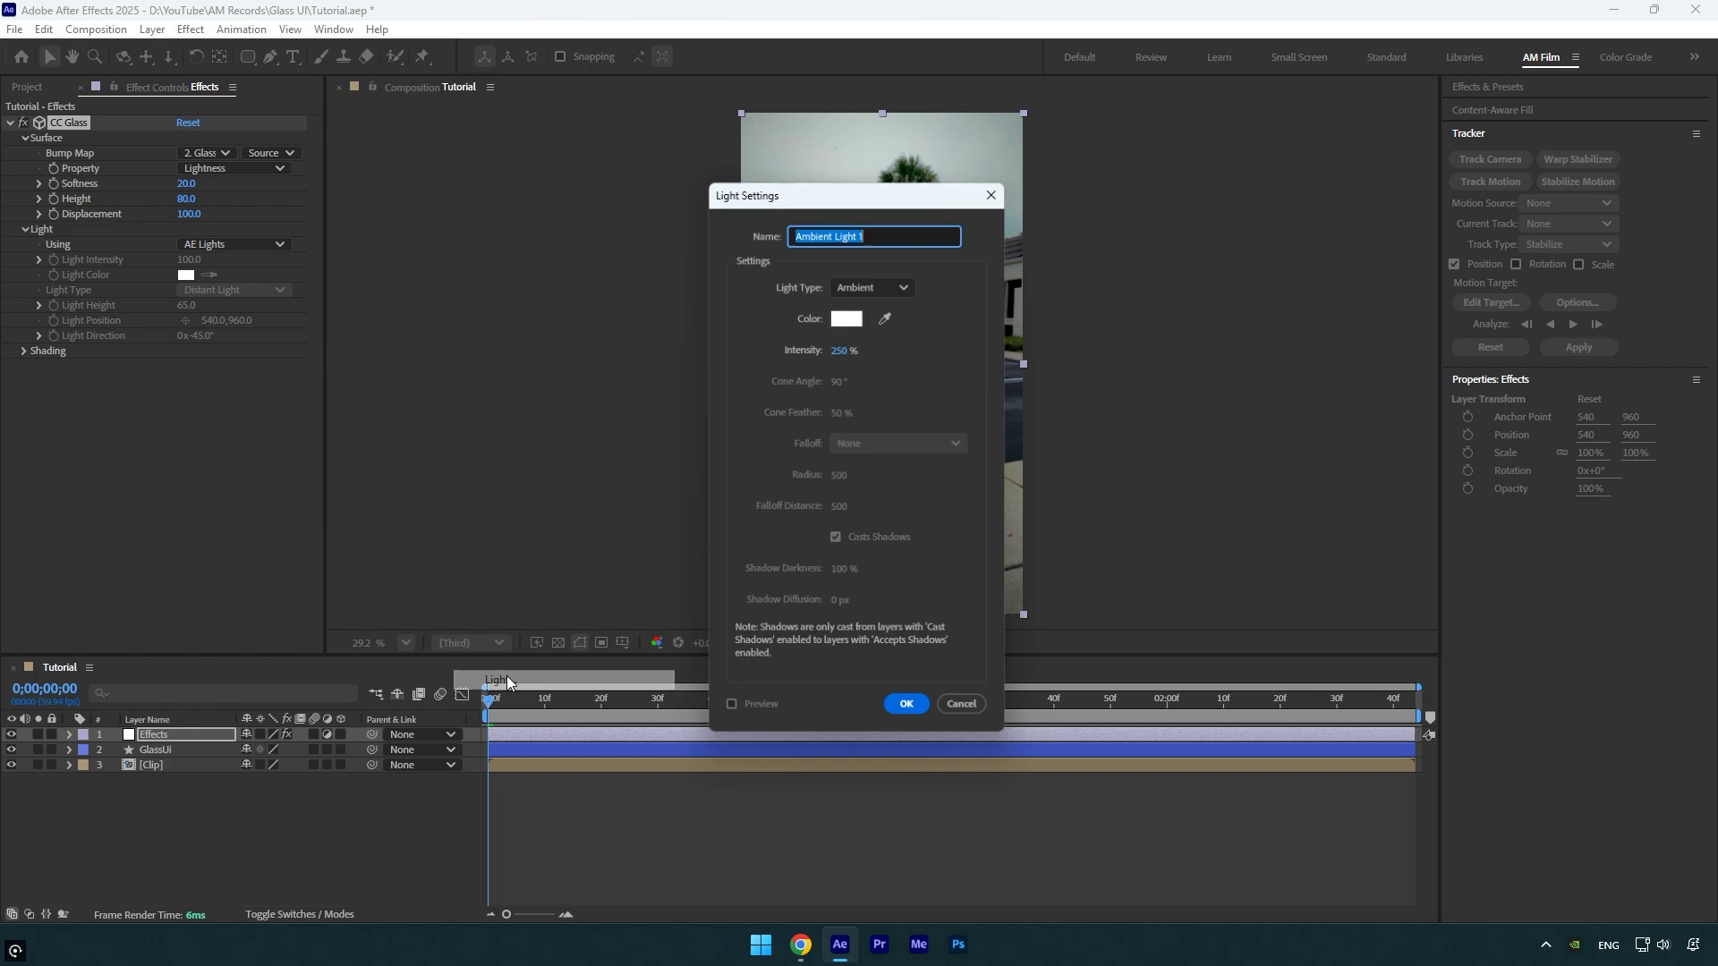
pyautogui.click(844, 349)
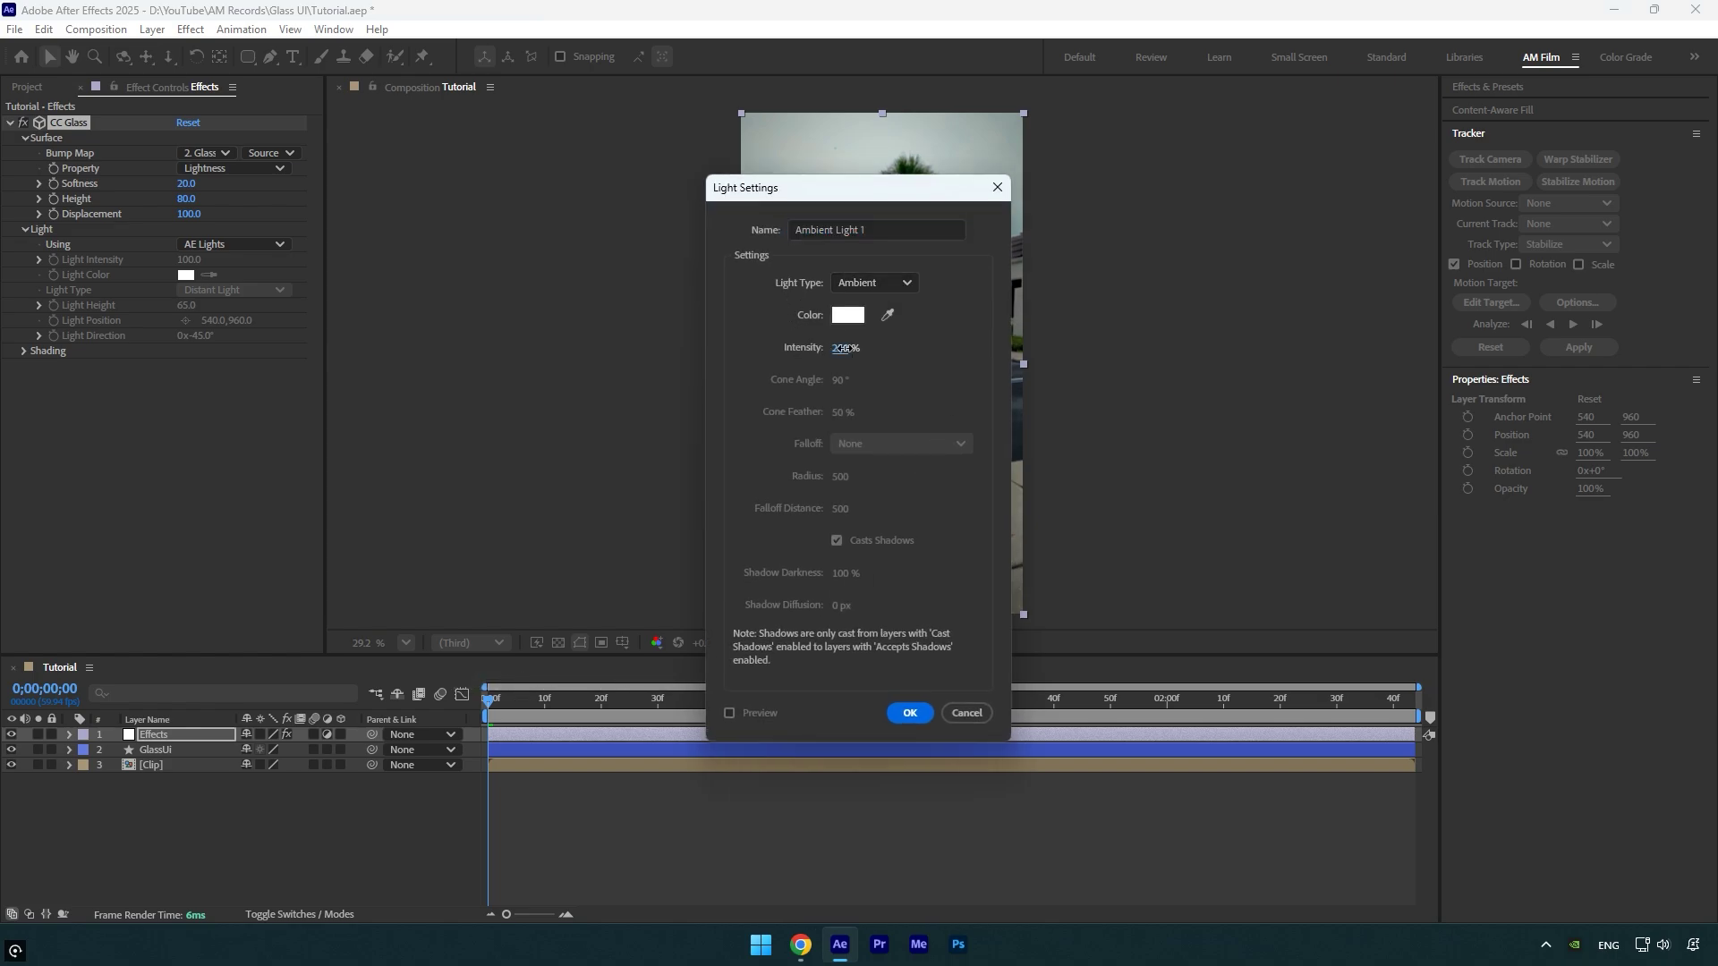
pyautogui.write('300')
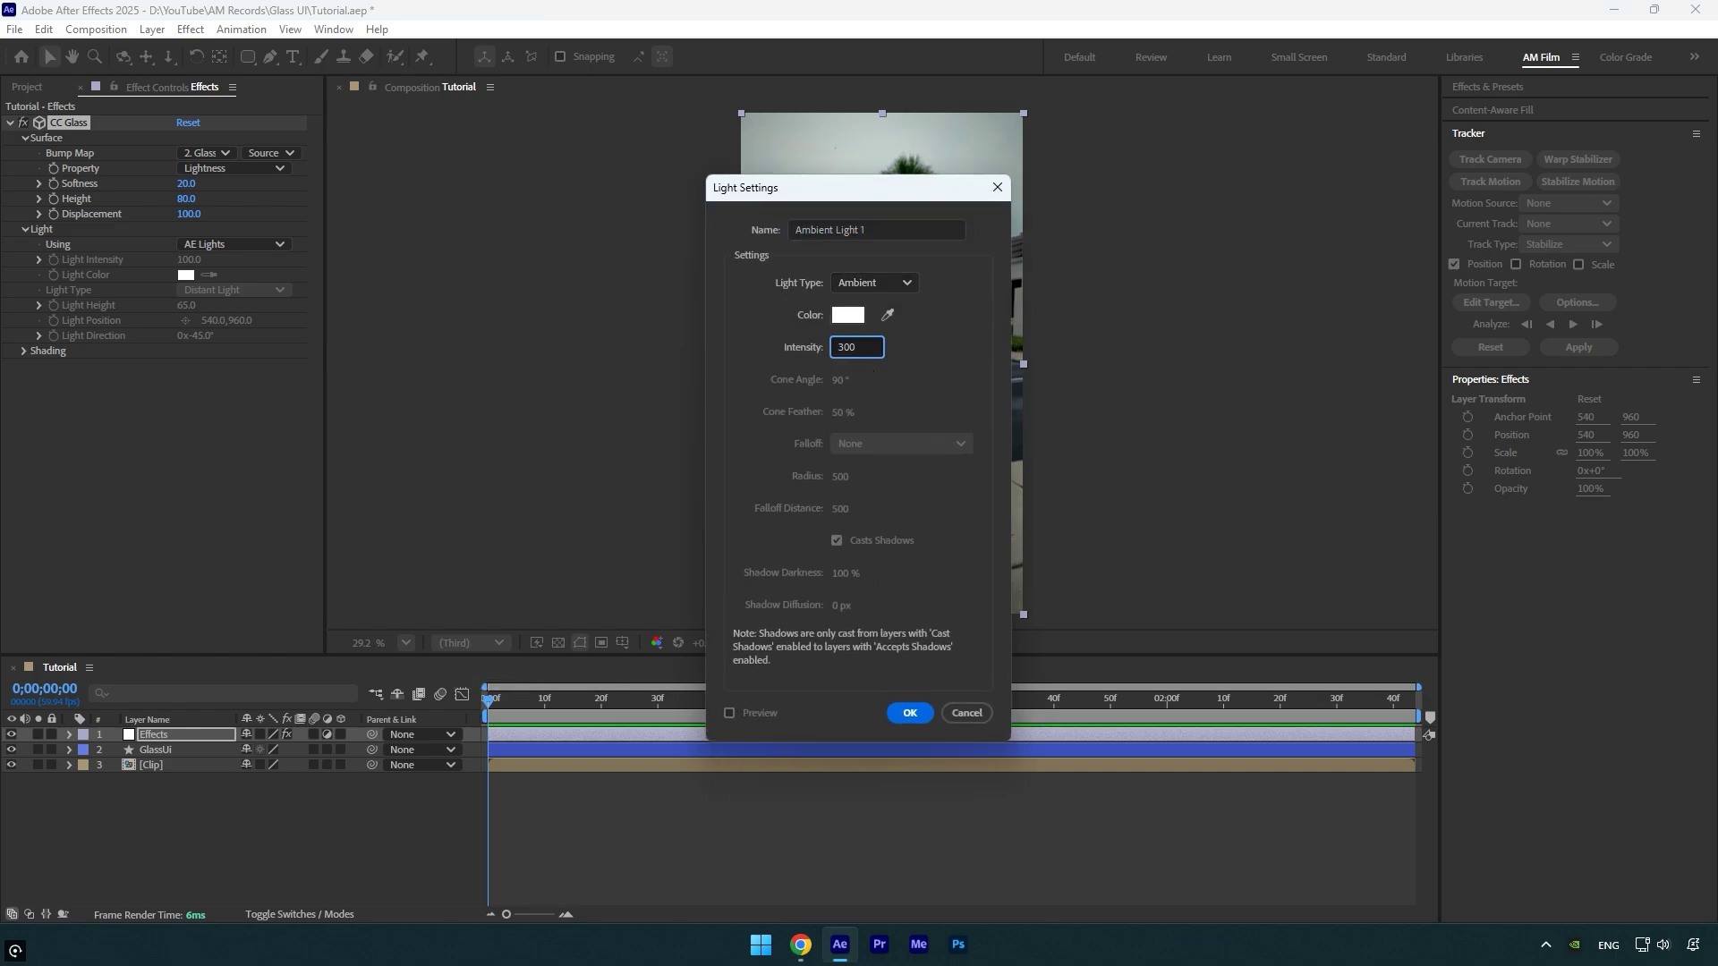
pyautogui.click(910, 713)
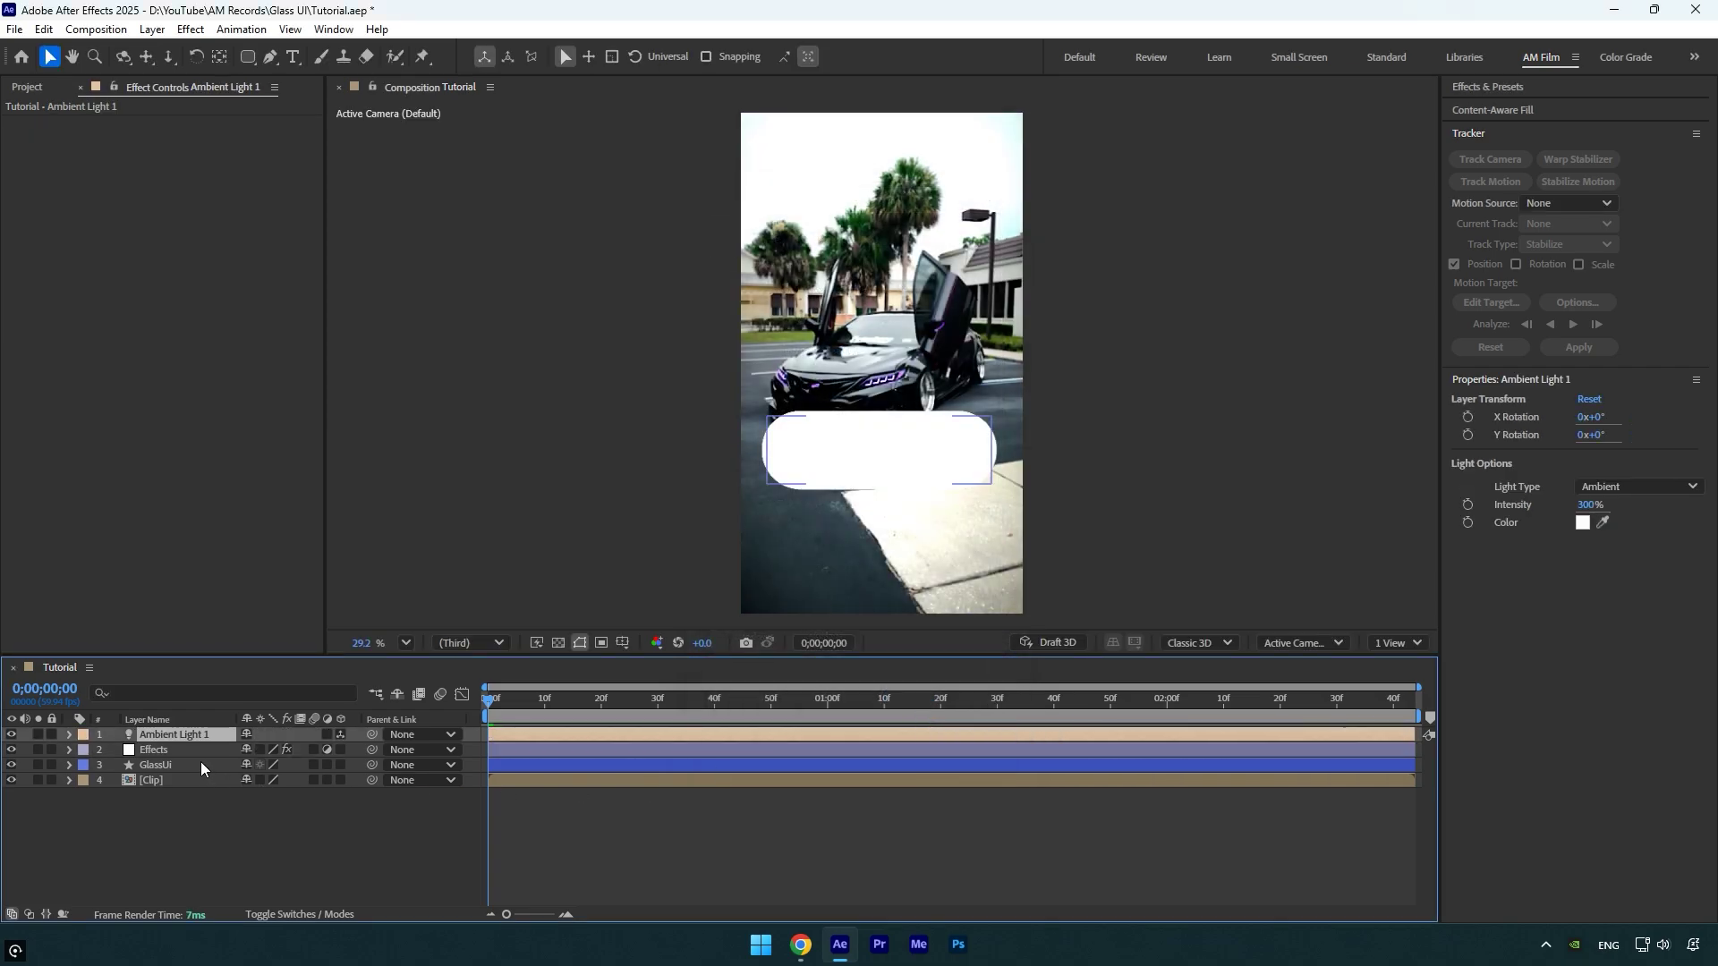
# - Move the light below GlassUi, make GlassUi 3D, and set it as Effects' track matte
pyautogui.moveTo(183, 737); pyautogui.dragTo(176, 770)
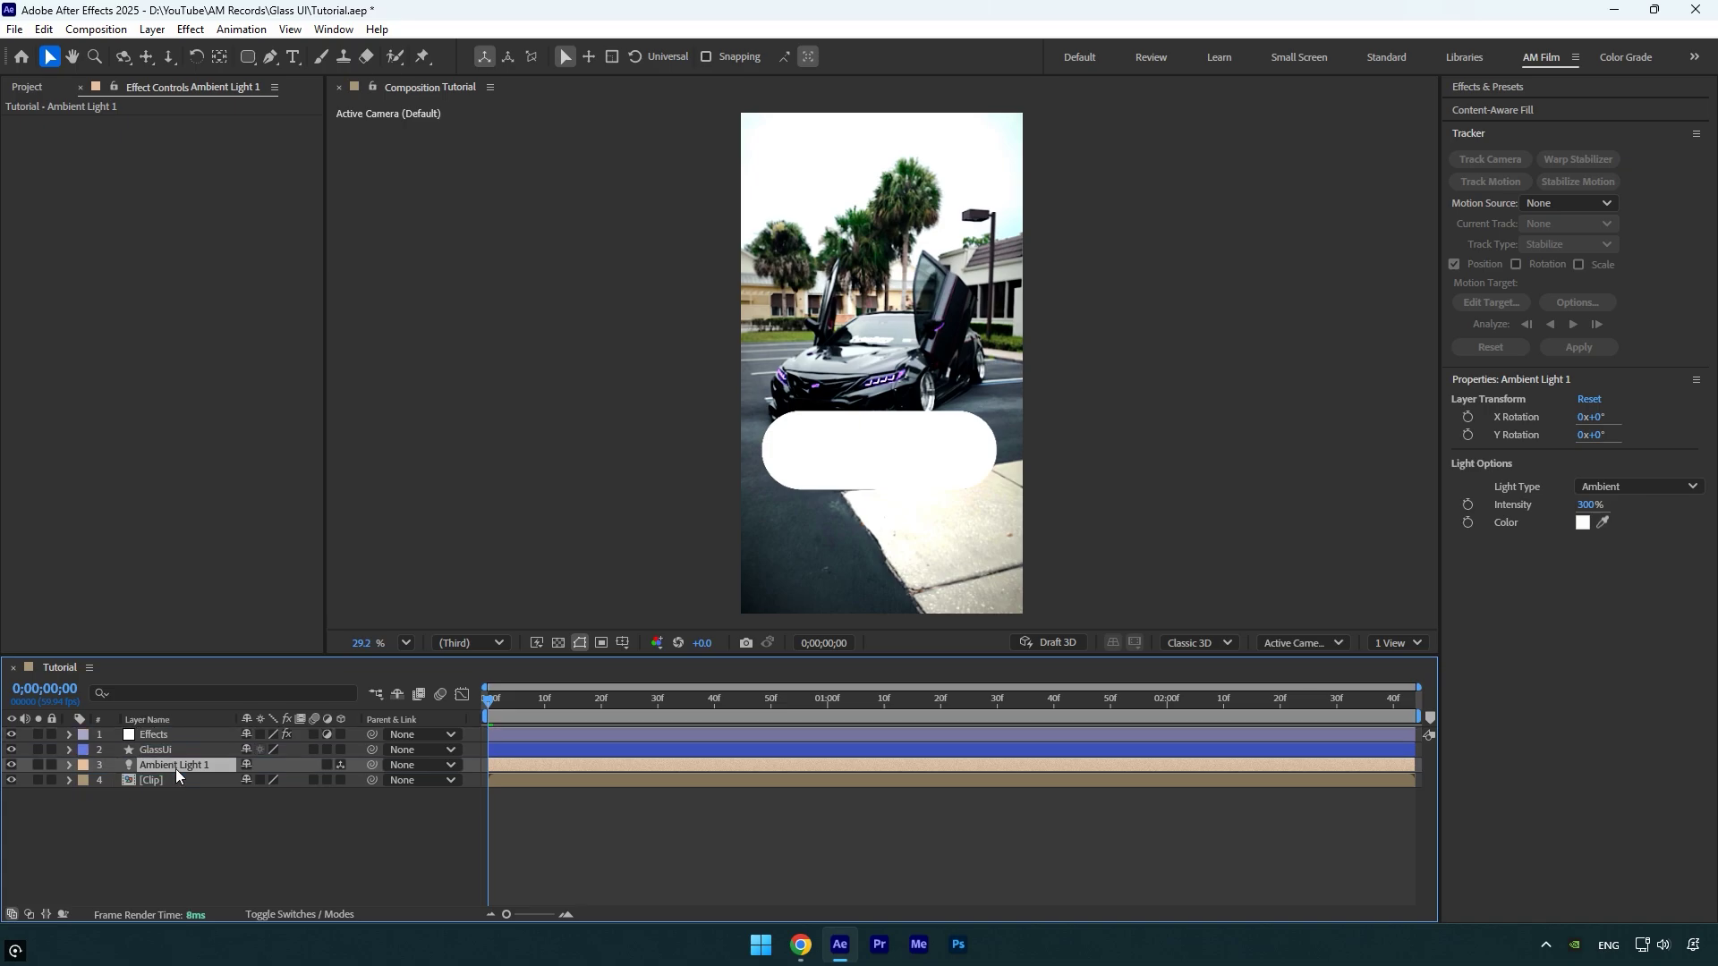
pyautogui.click(174, 750)
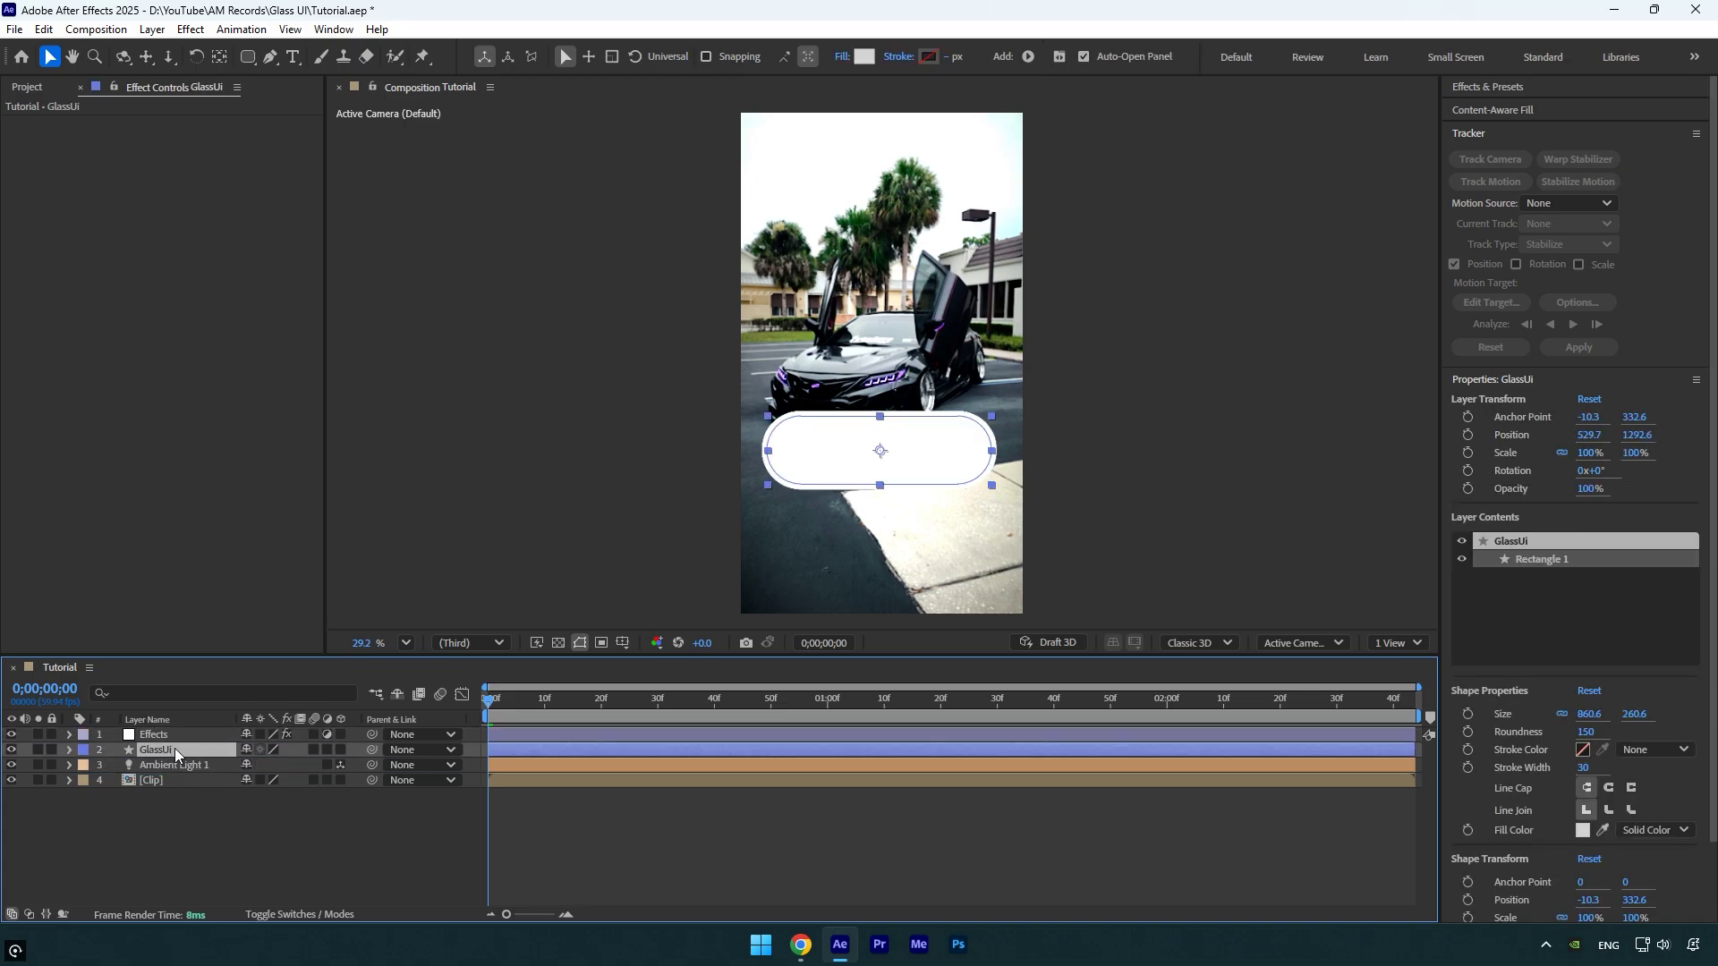
pyautogui.click(340, 750)
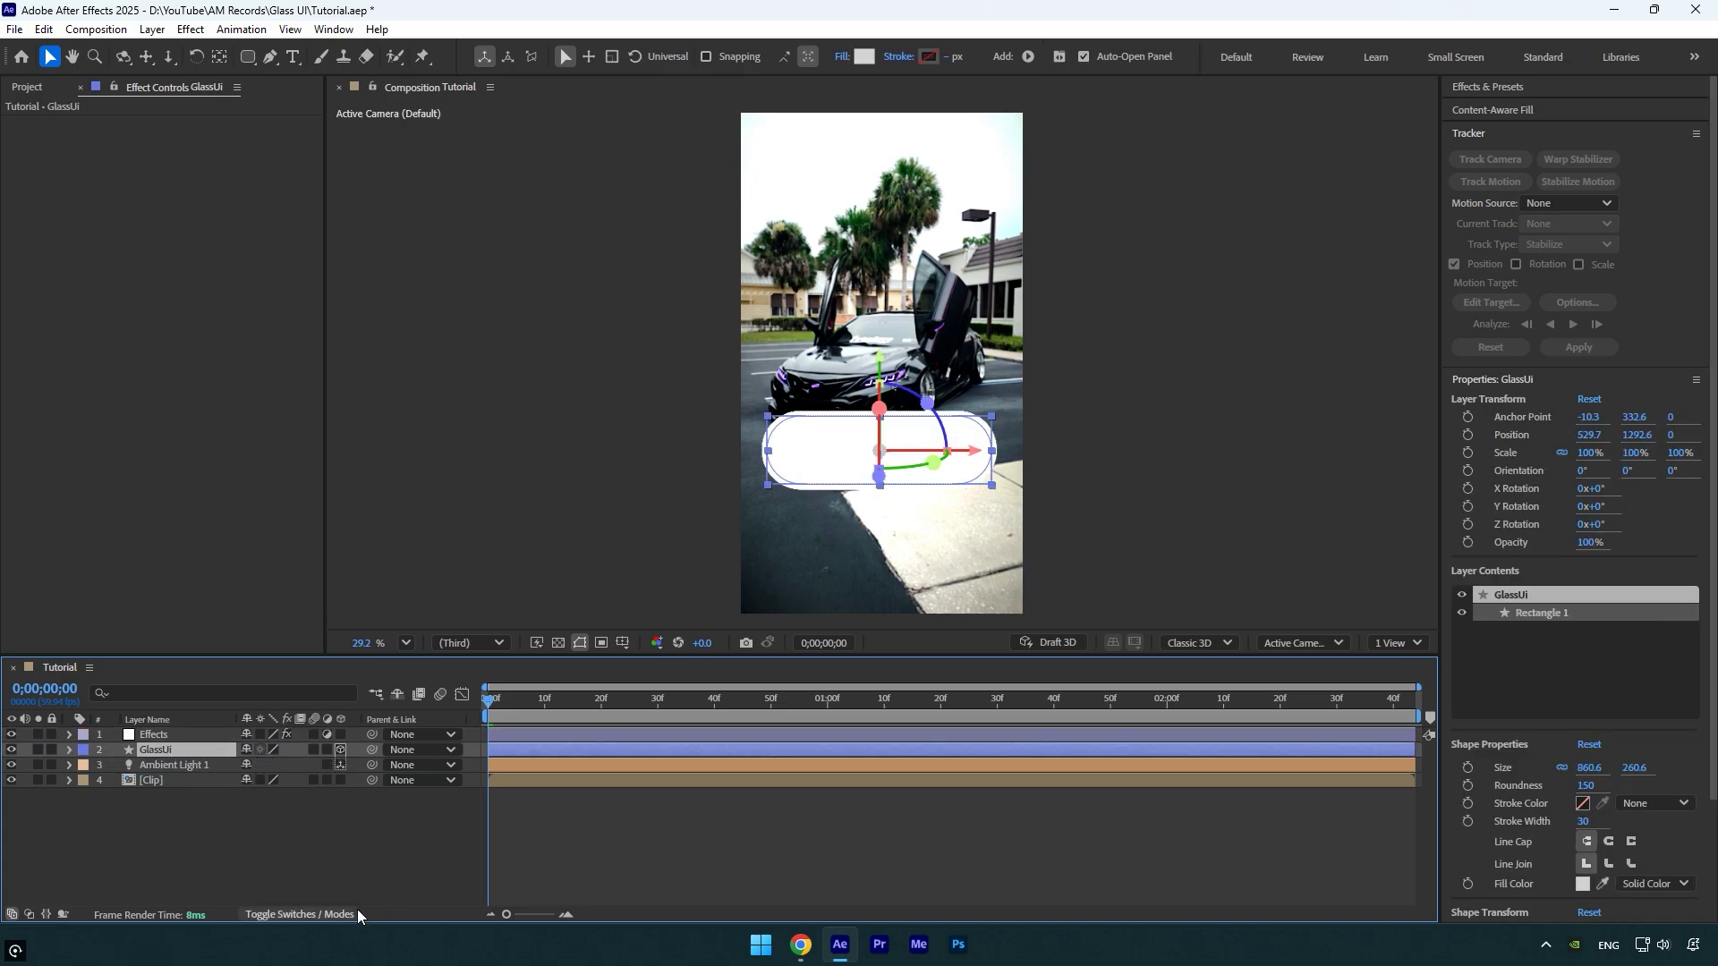
pyautogui.click(308, 914)
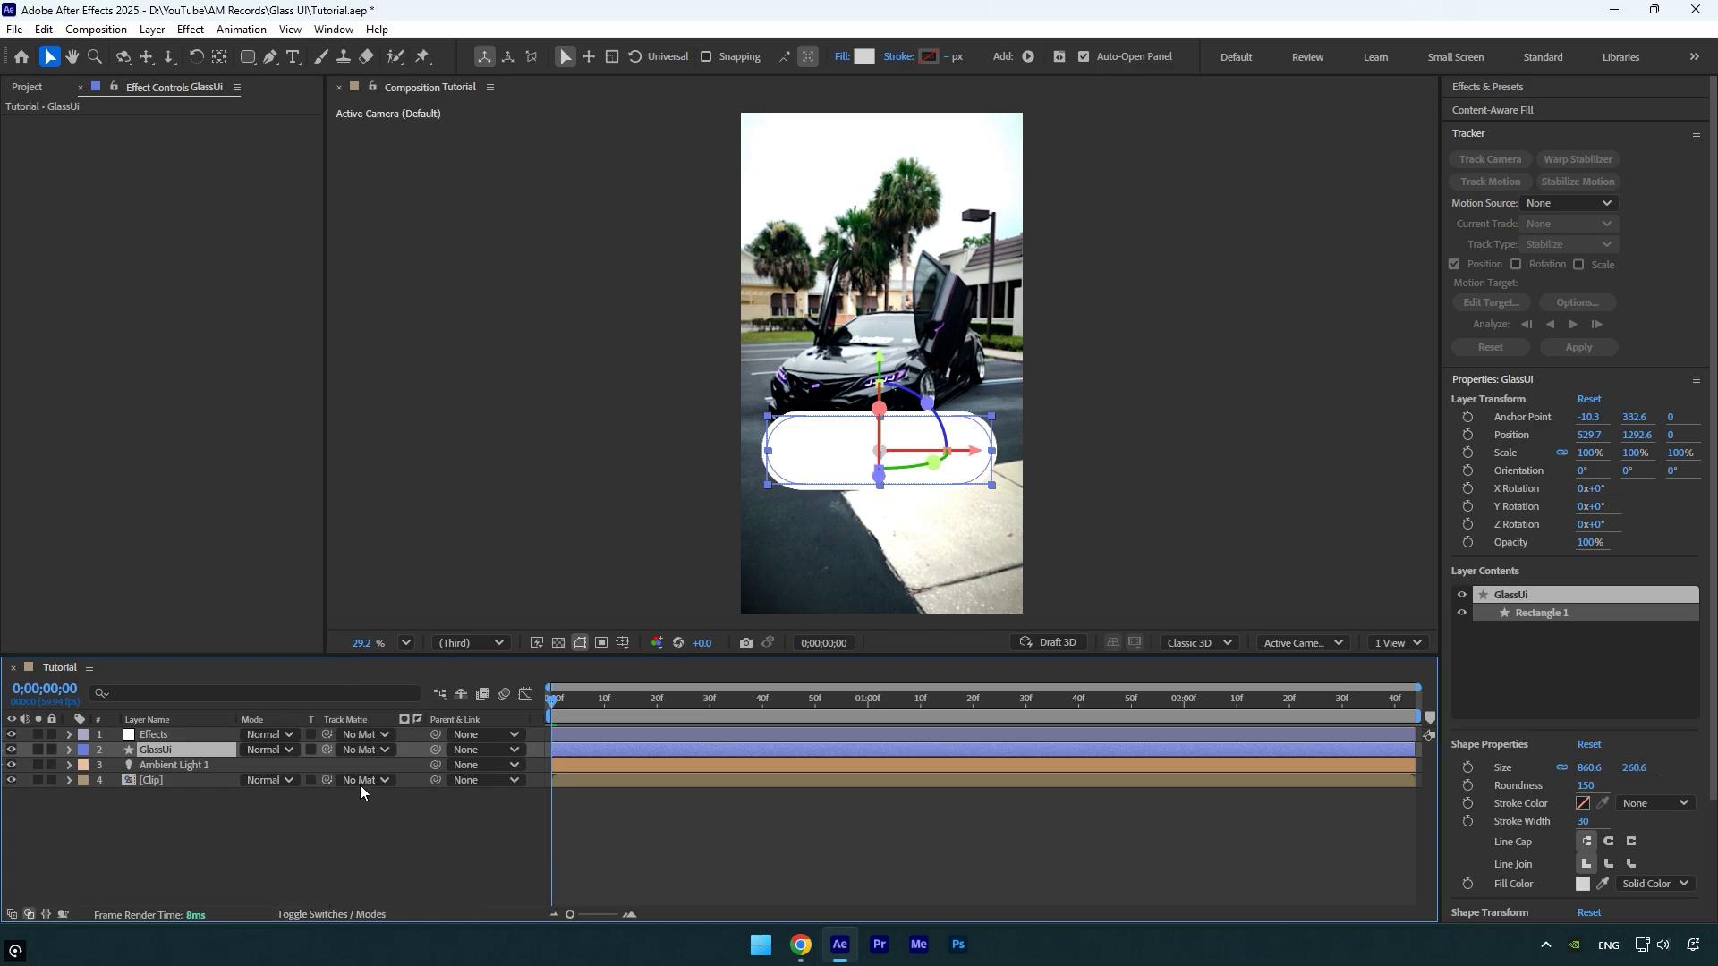
pyautogui.moveTo(326, 739); pyautogui.dragTo(160, 758)
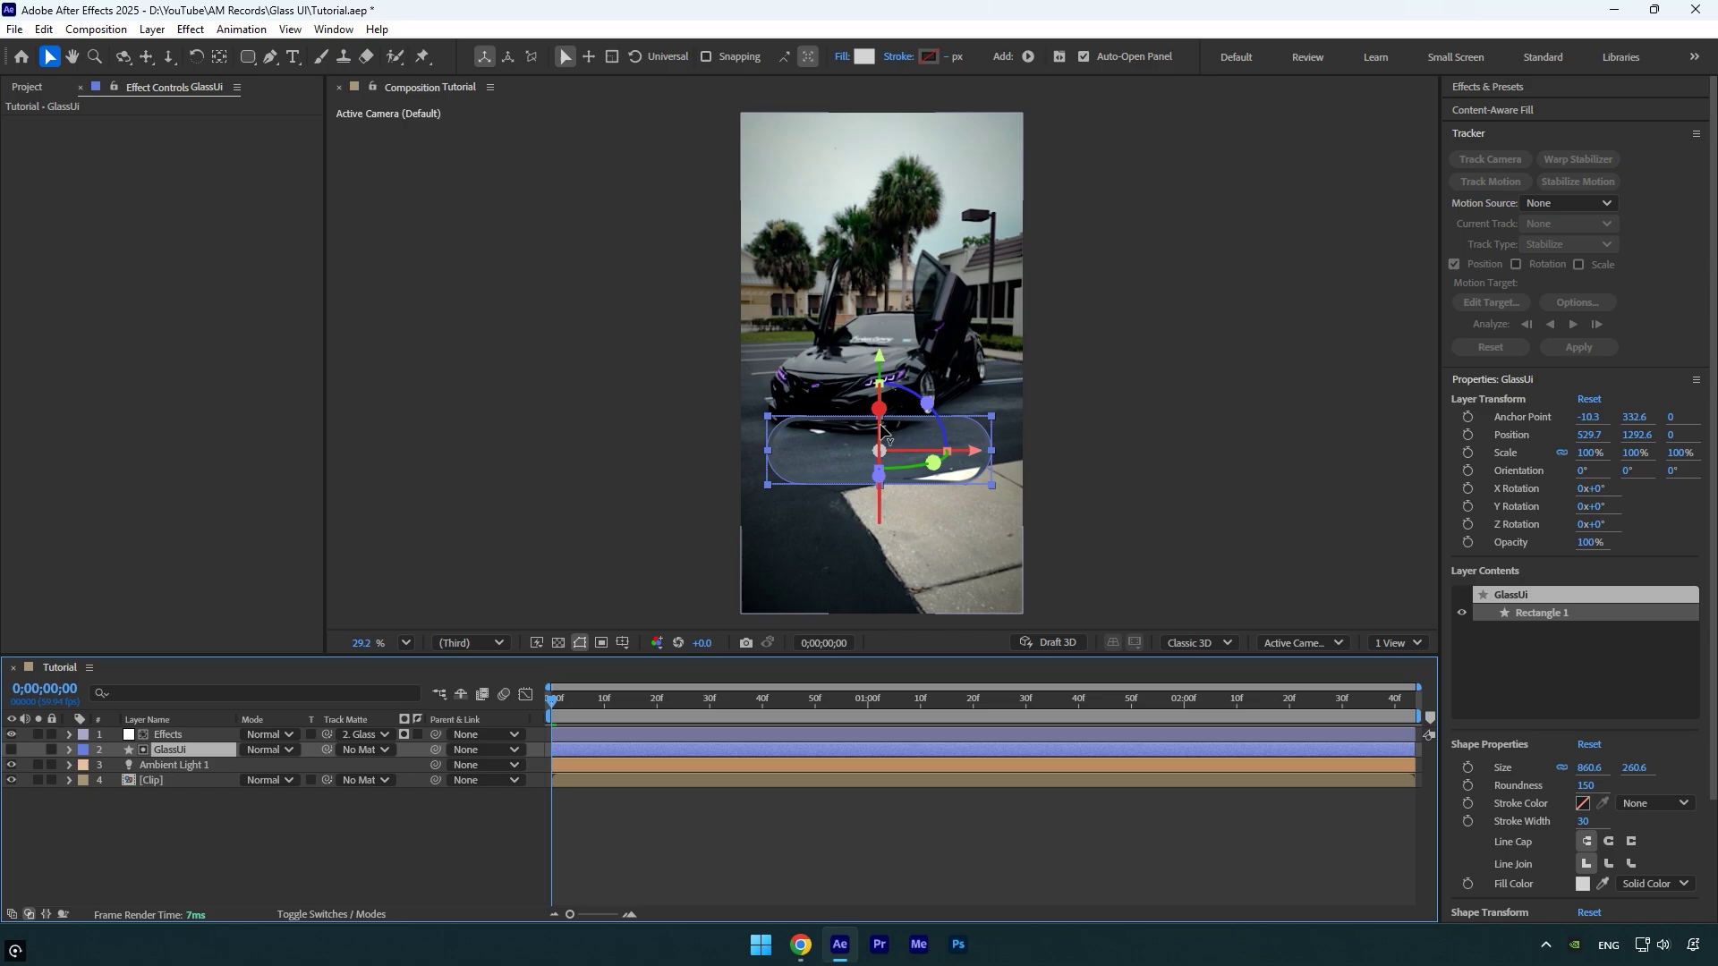
# - Raise the glass pill slightly and return the timeline to layer switches
pyautogui.moveTo(881, 358)
pyautogui.mouseDown()
pyautogui.moveTo(906, 189)
pyautogui.moveTo(895, 371)
pyautogui.moveTo(891, 277)
pyautogui.moveTo(893, 349)
pyautogui.mouseUp()
pyautogui.click(303, 852)
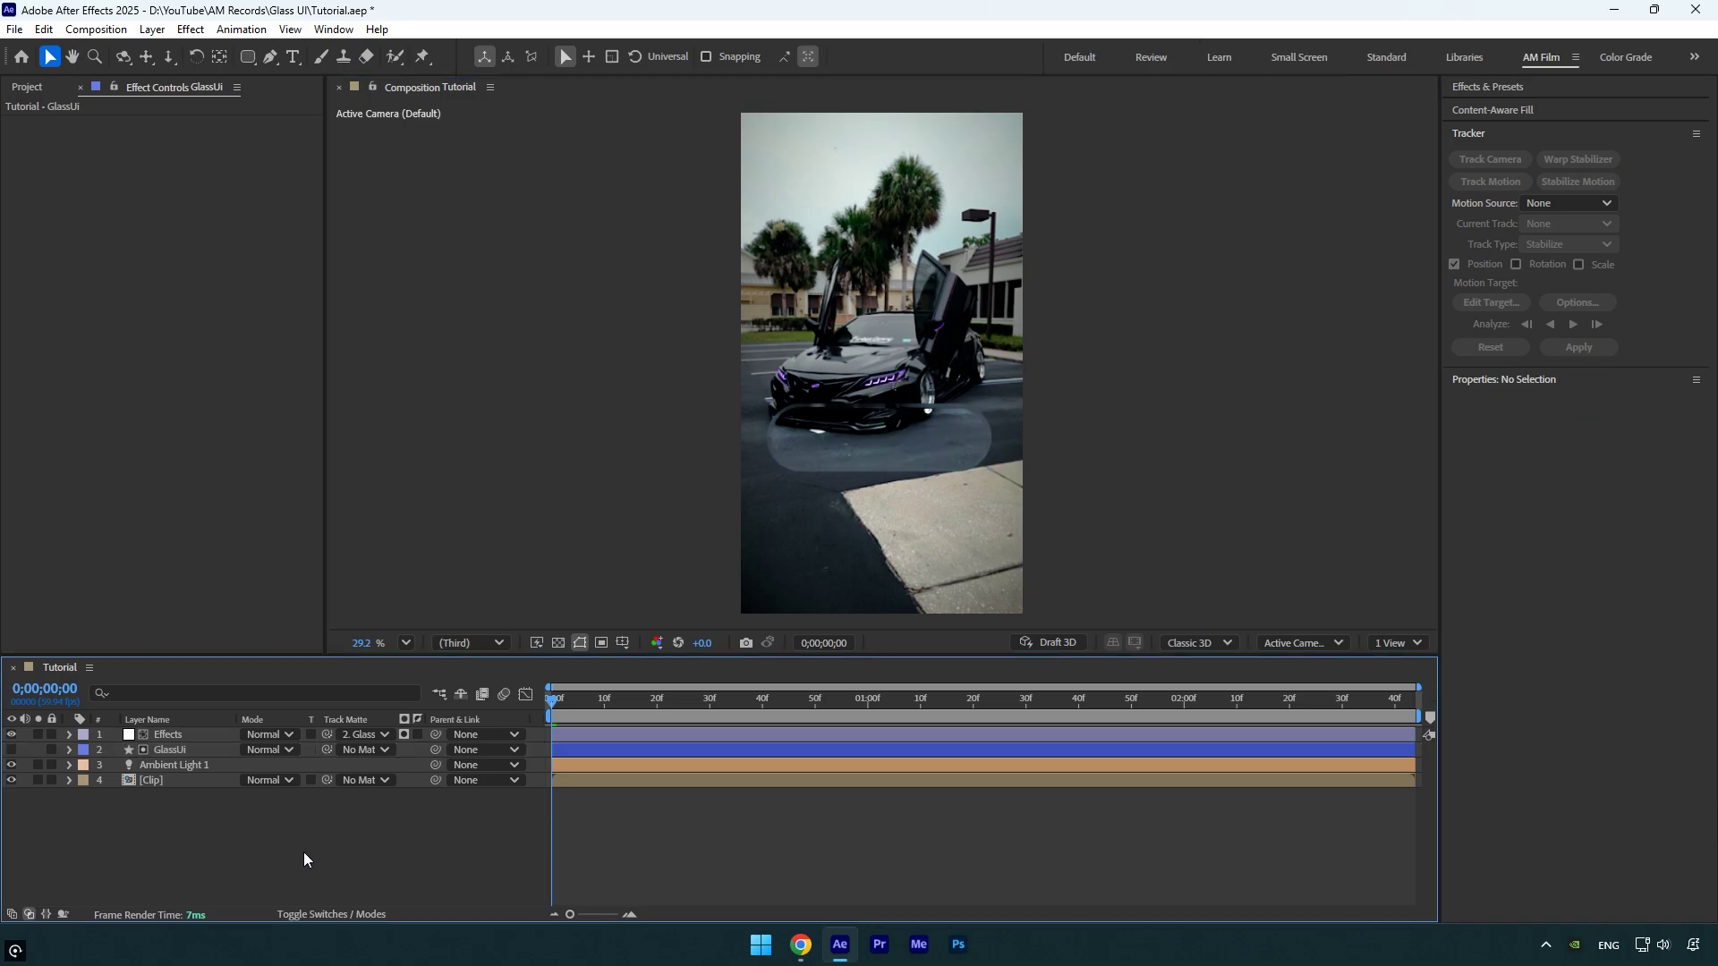
pyautogui.click(338, 914)
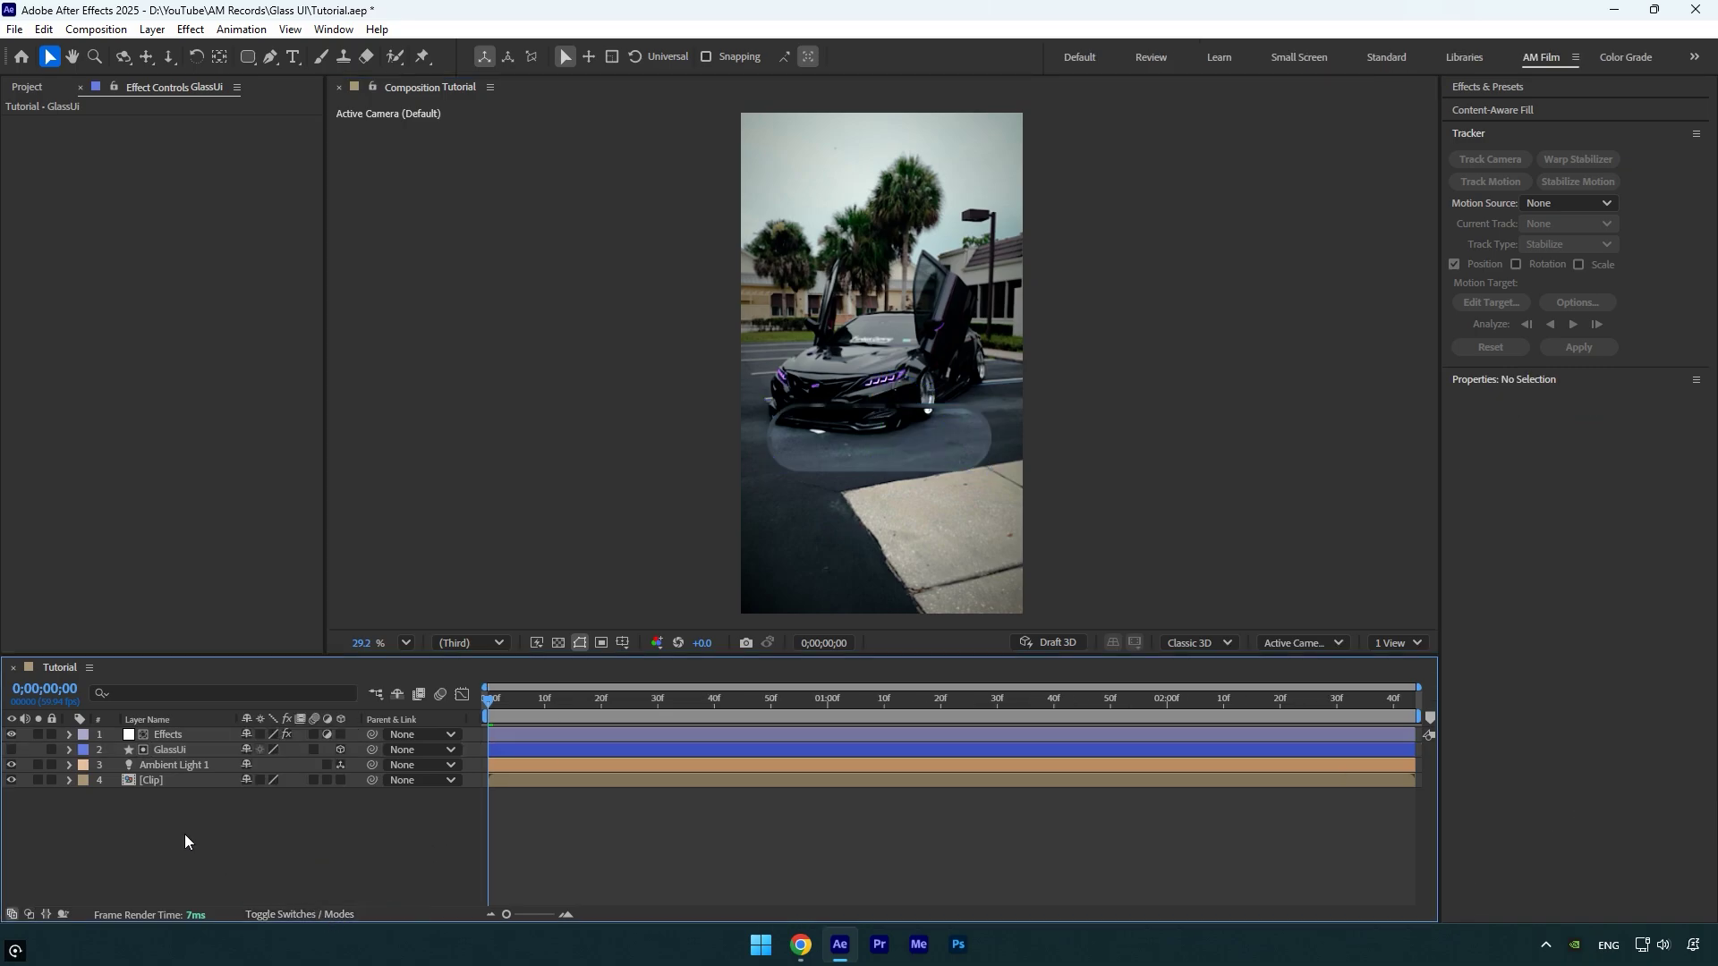
# - Camera-track the car clip and create a tracked null and camera
pyautogui.click(141, 785)
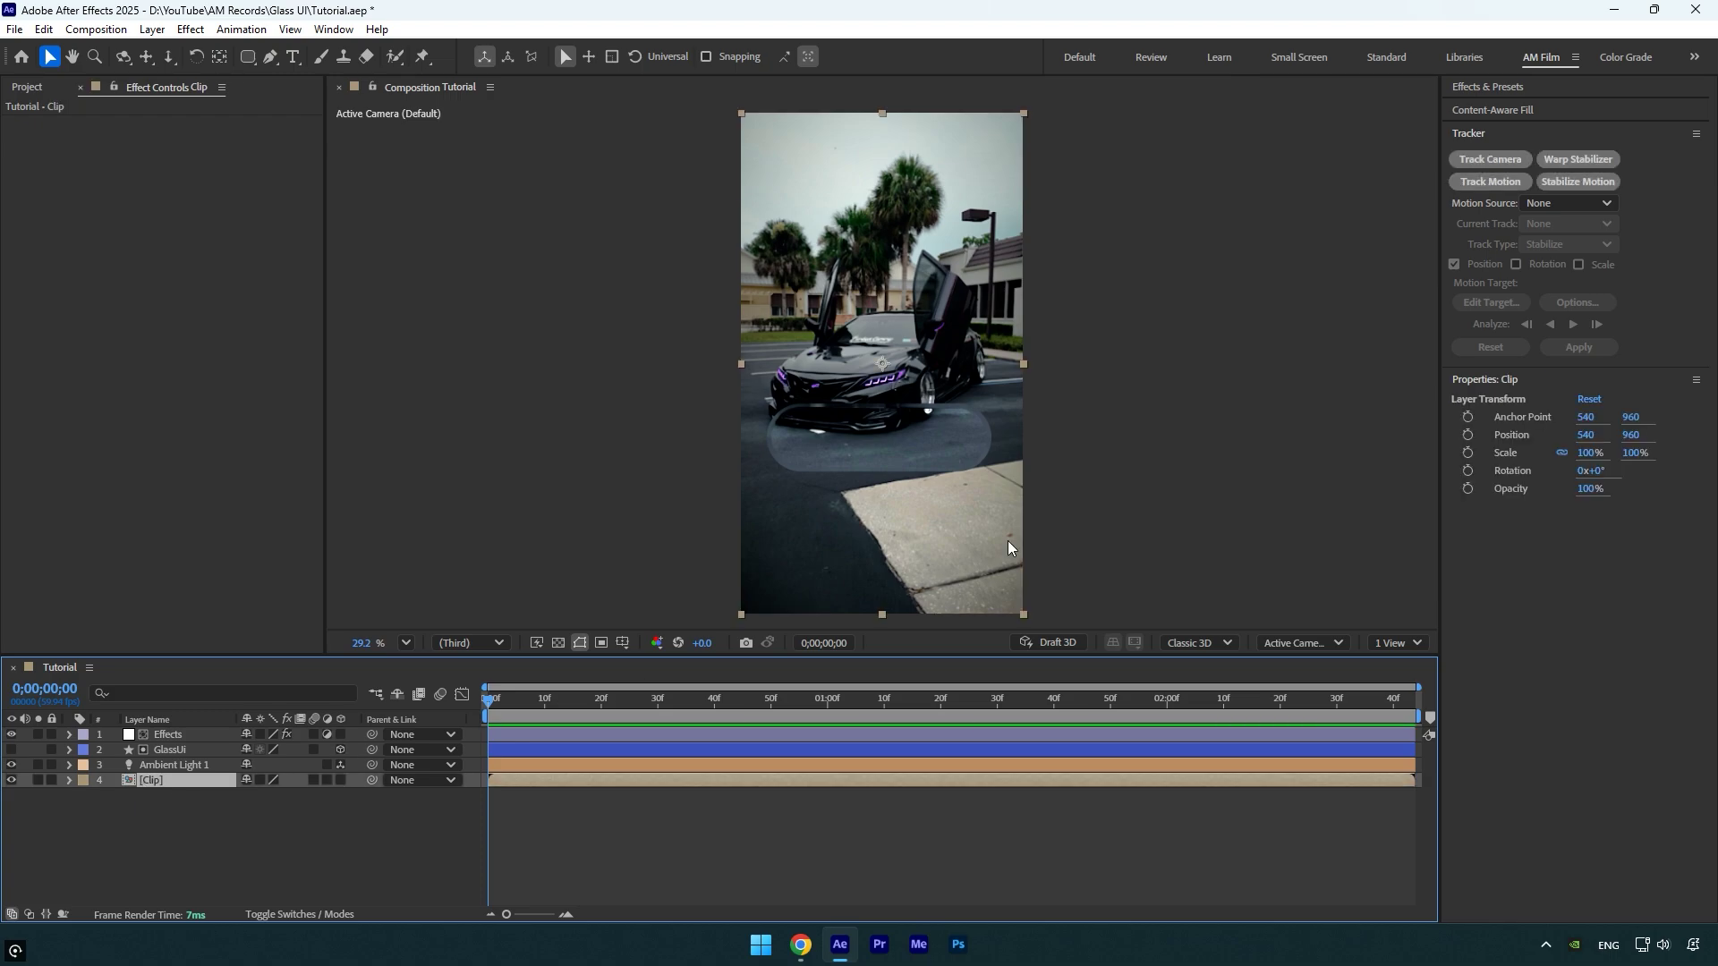
pyautogui.click(1510, 153)
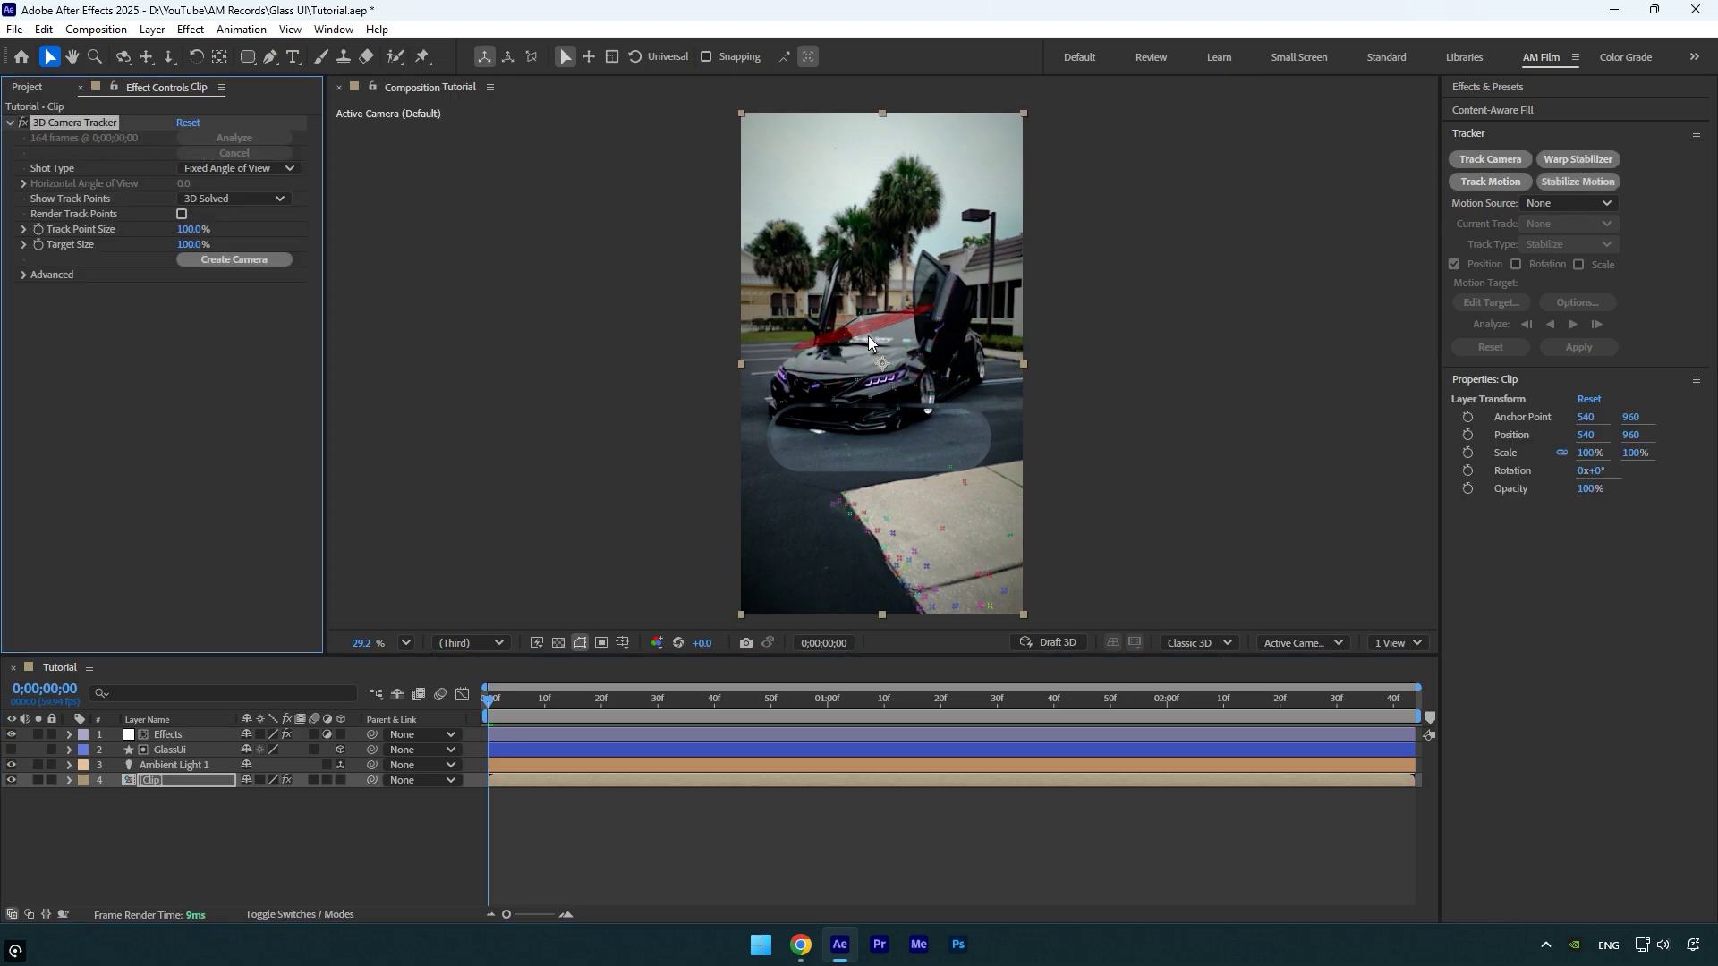
pyautogui.rightClick(867, 337)
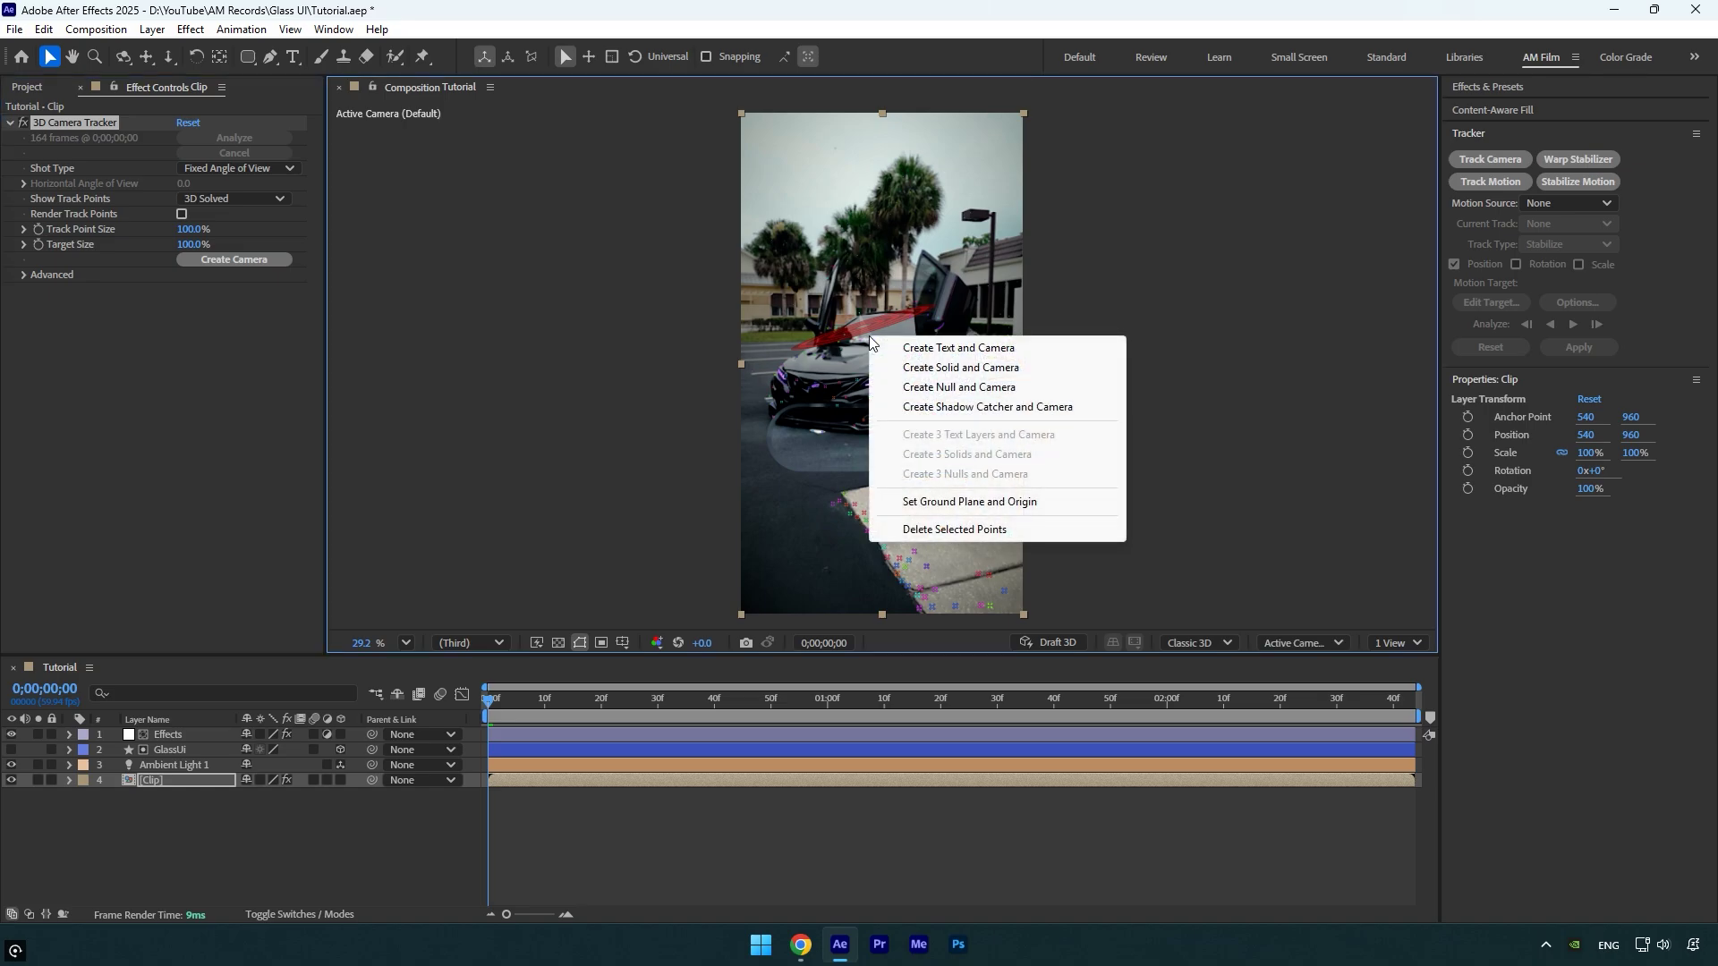
pyautogui.click(939, 387)
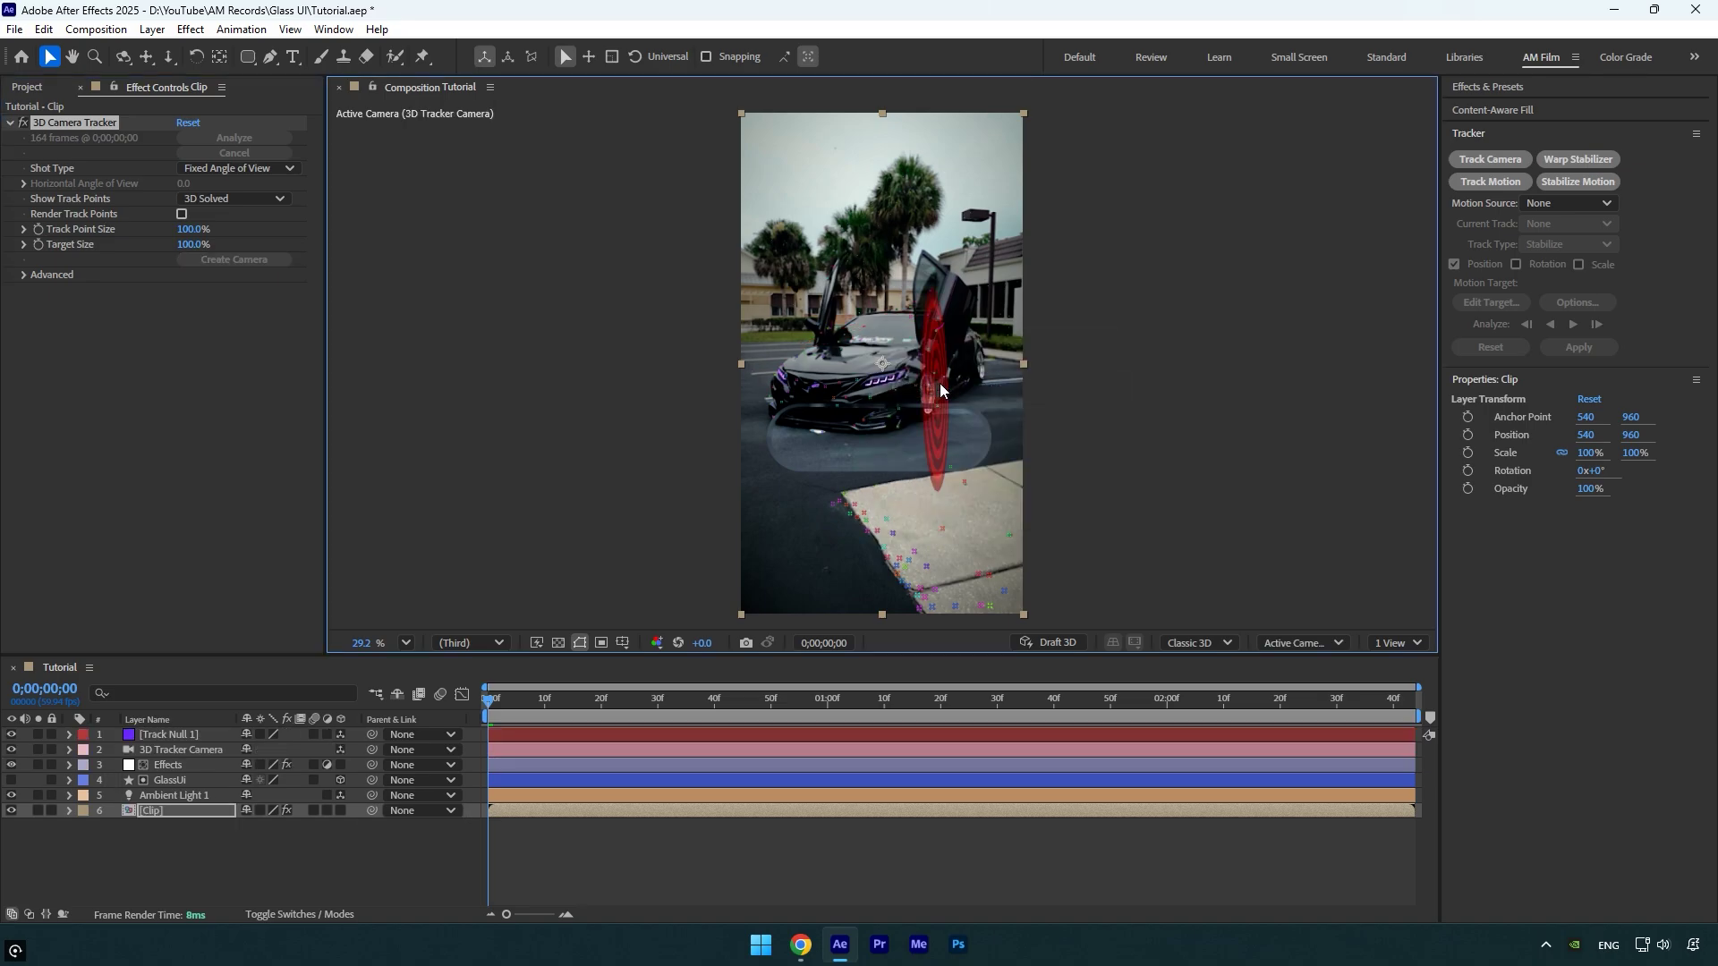
# - Check Track Null 1's position and hide the null from the viewer
pyautogui.click(185, 737)
pyautogui.press('p')
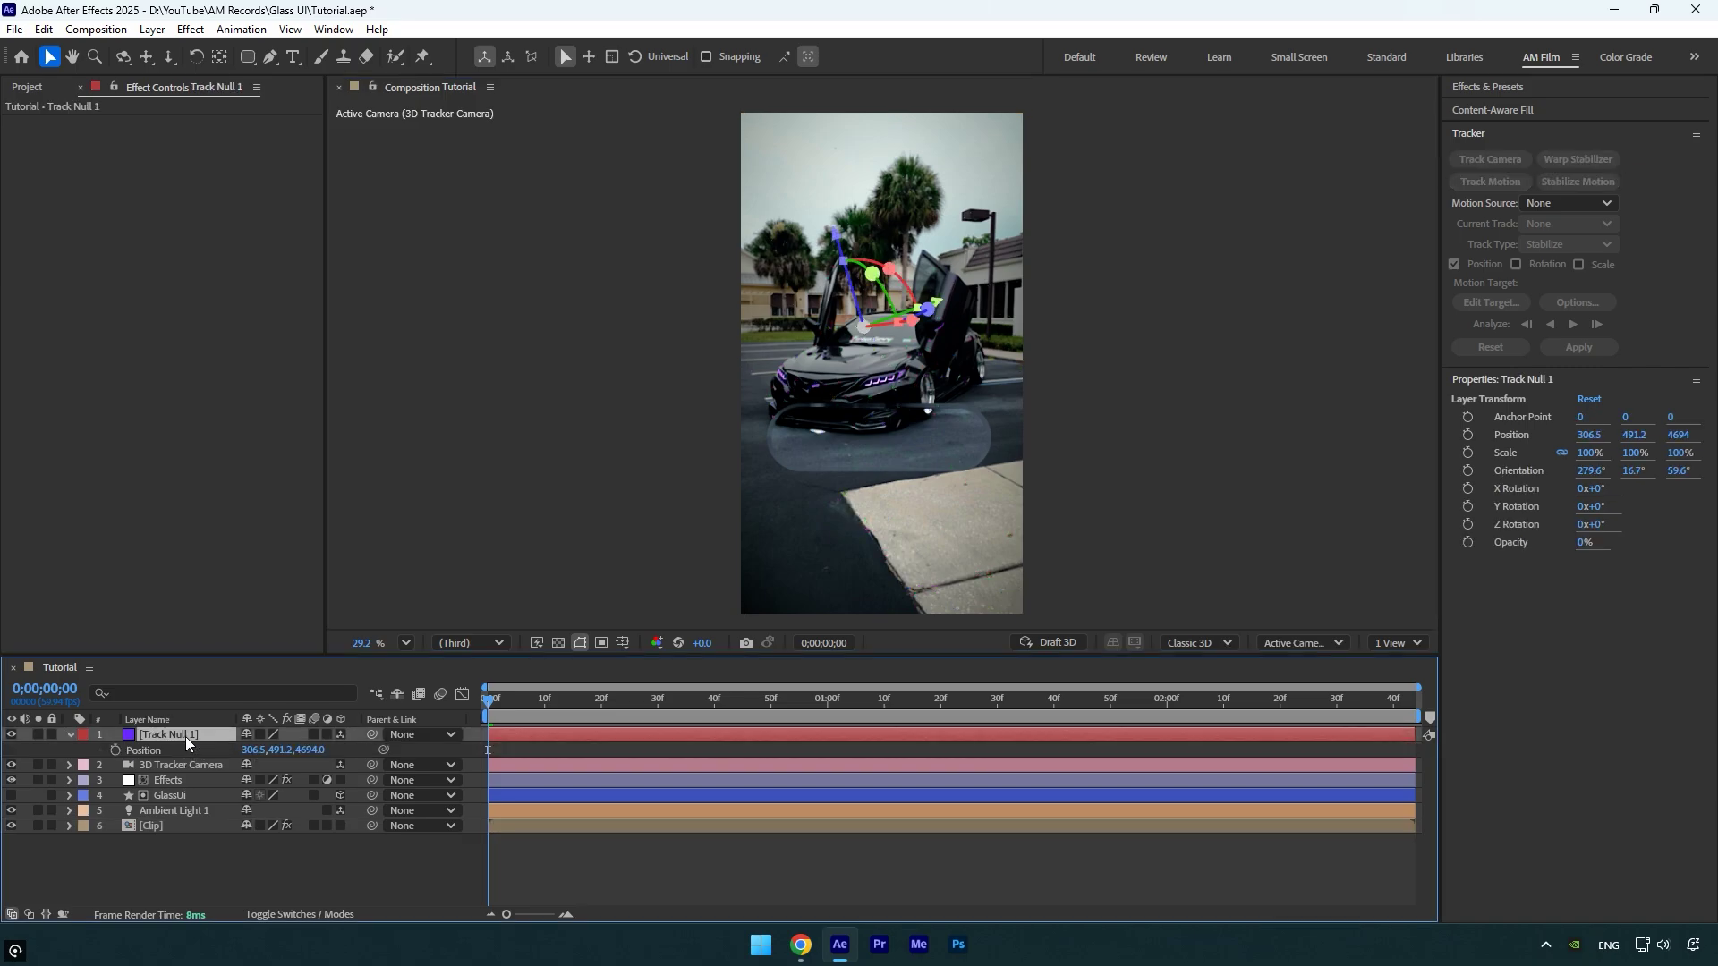
pyautogui.click(69, 735)
pyautogui.click(11, 734)
# - Scale GlassUi to 229%, lift it above the car, and review the shot up to frame 36
pyautogui.click(176, 780)
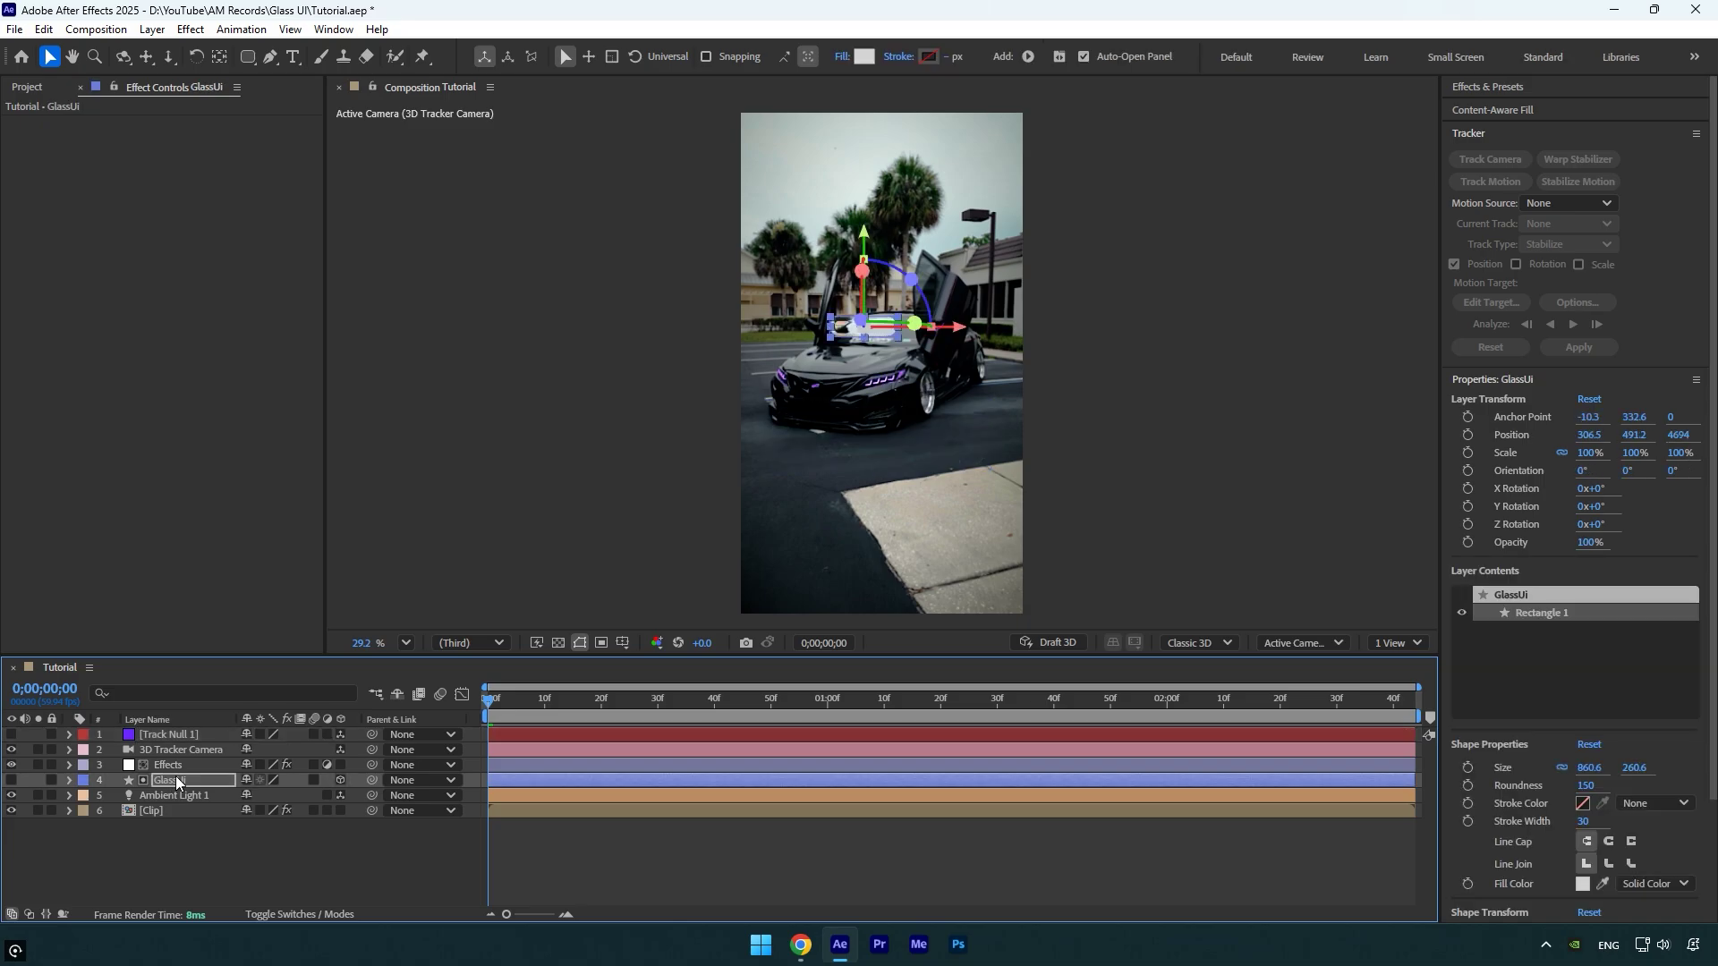
pyautogui.press('s')
pyautogui.moveTo(269, 796); pyautogui.dragTo(683, 715)
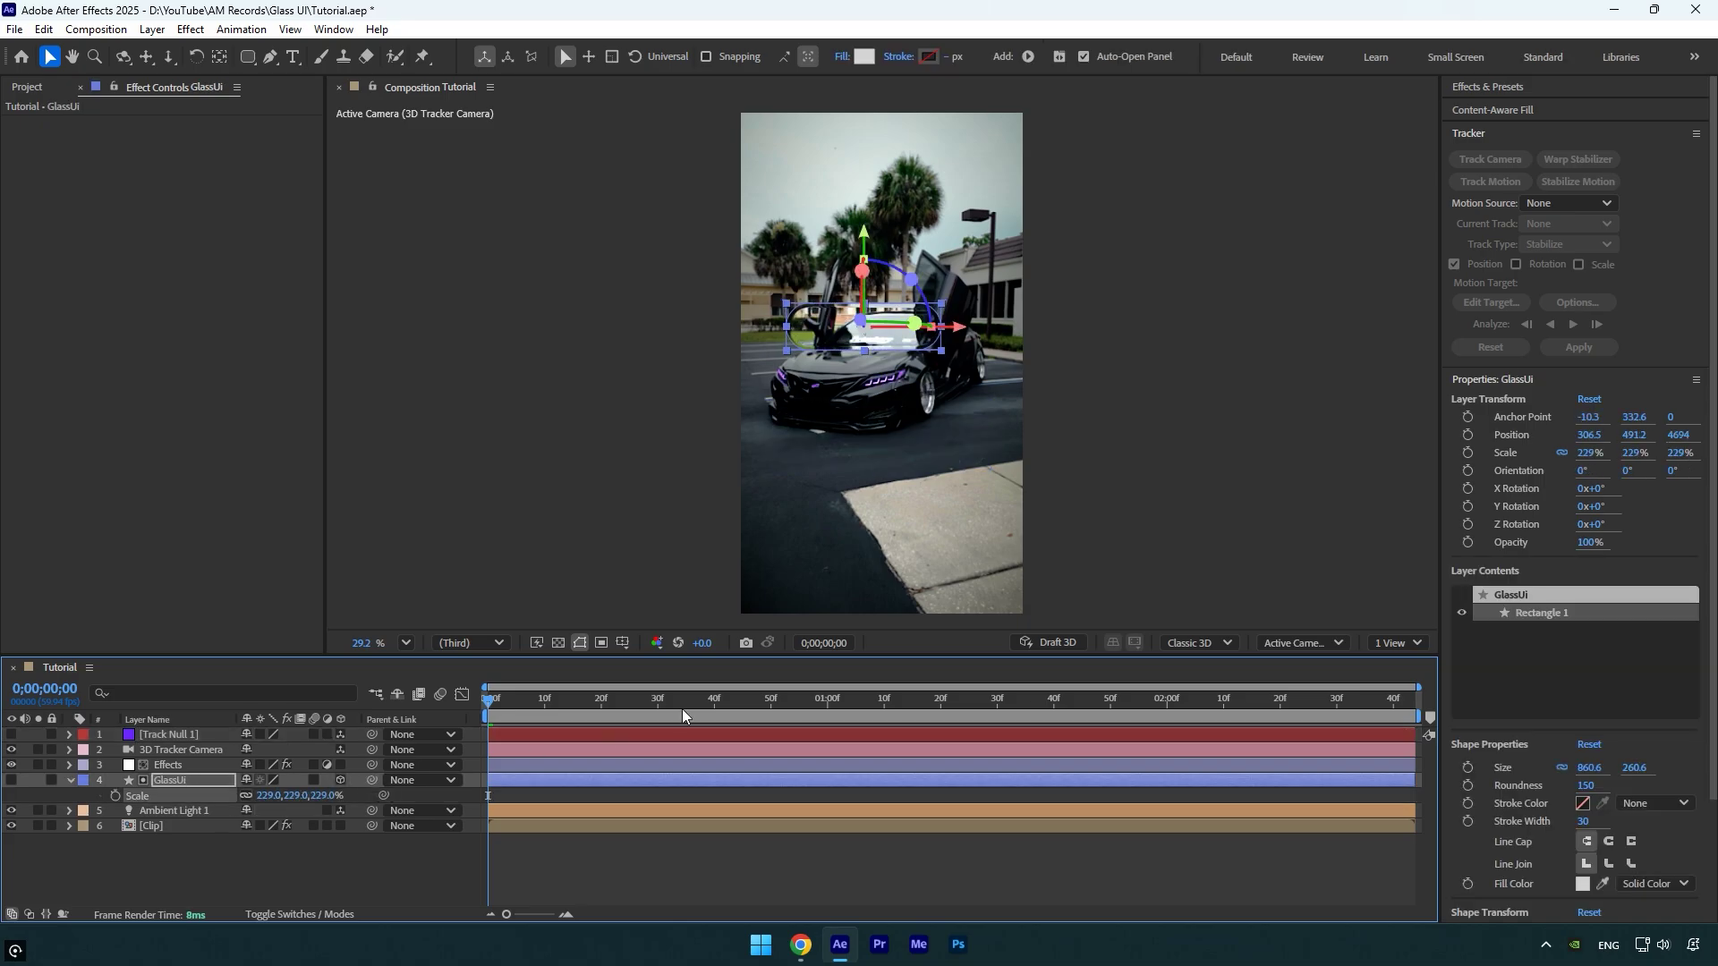
pyautogui.moveTo(864, 252); pyautogui.dragTo(890, 138)
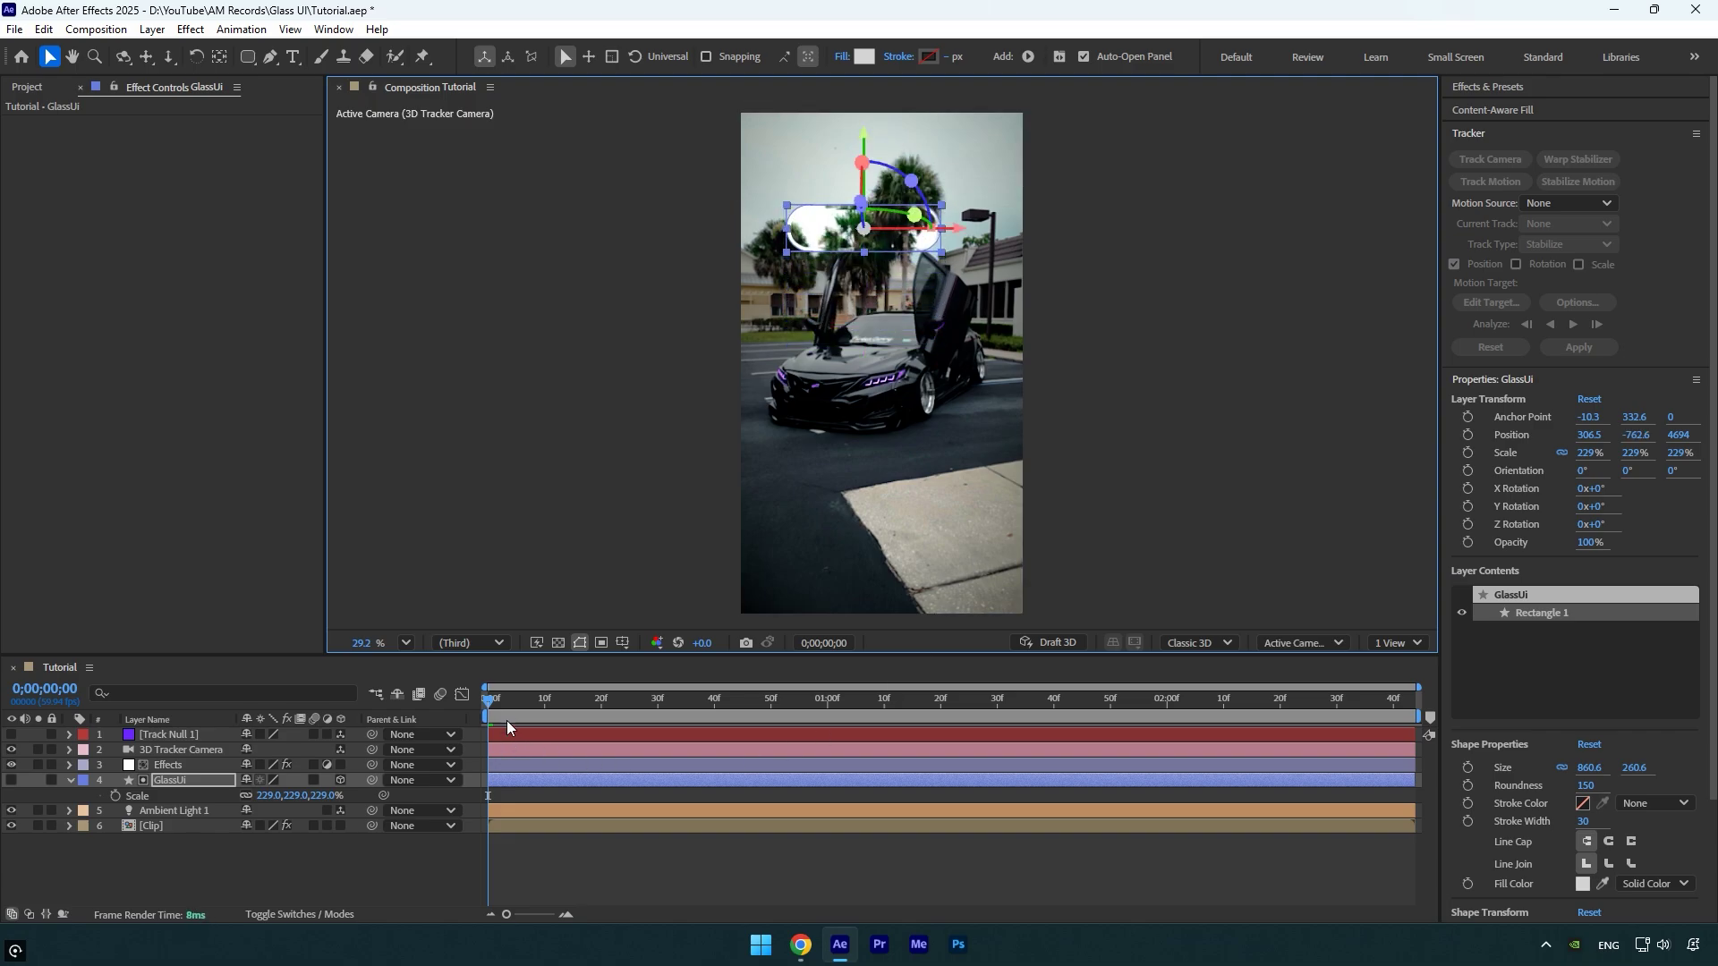
pyautogui.moveTo(507, 726); pyautogui.dragTo(884, 727)
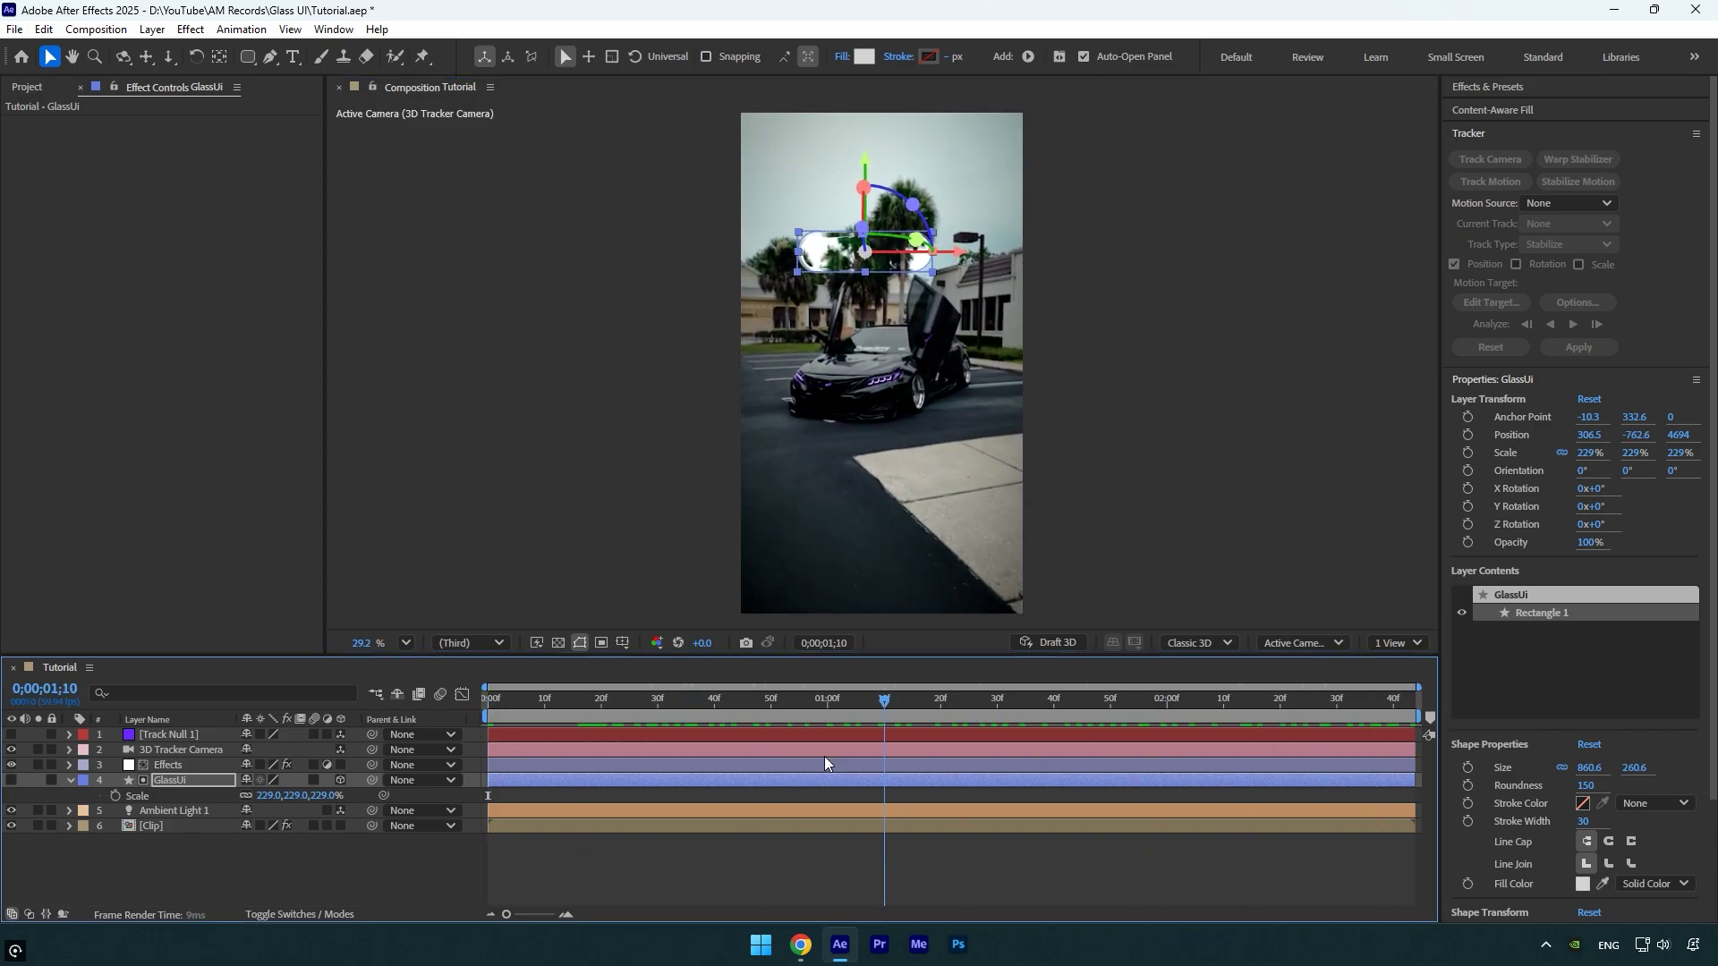
pyautogui.press('Home')
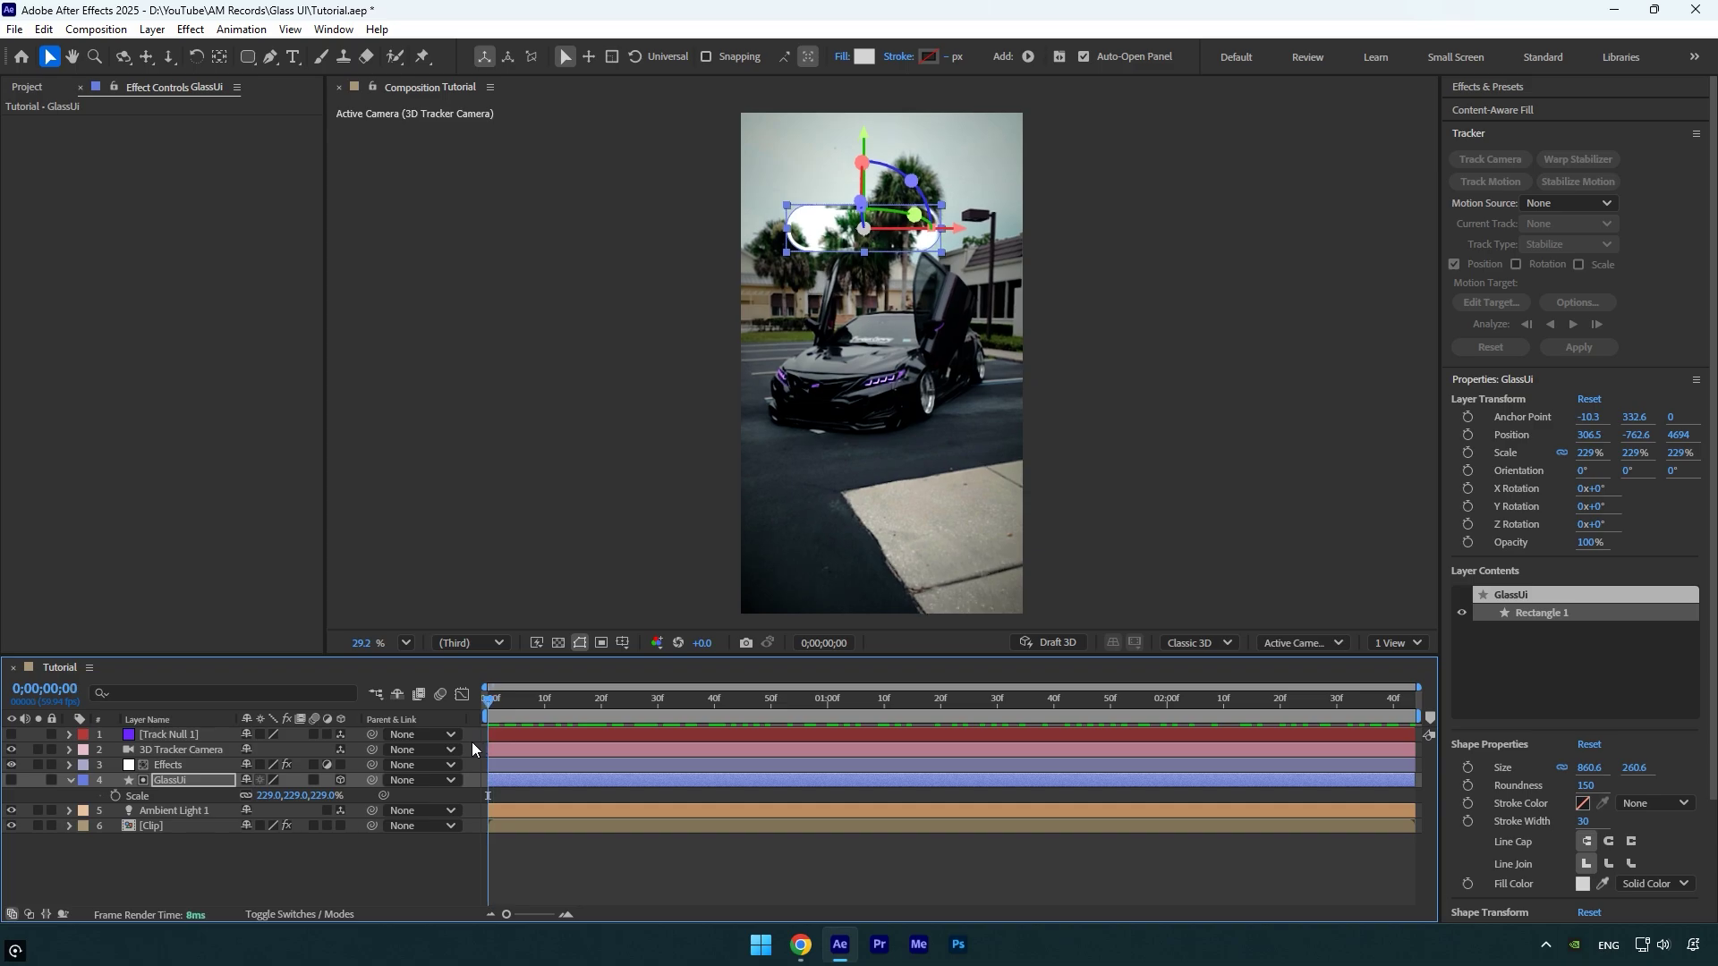
pyautogui.moveTo(489, 715); pyautogui.dragTo(691, 710)
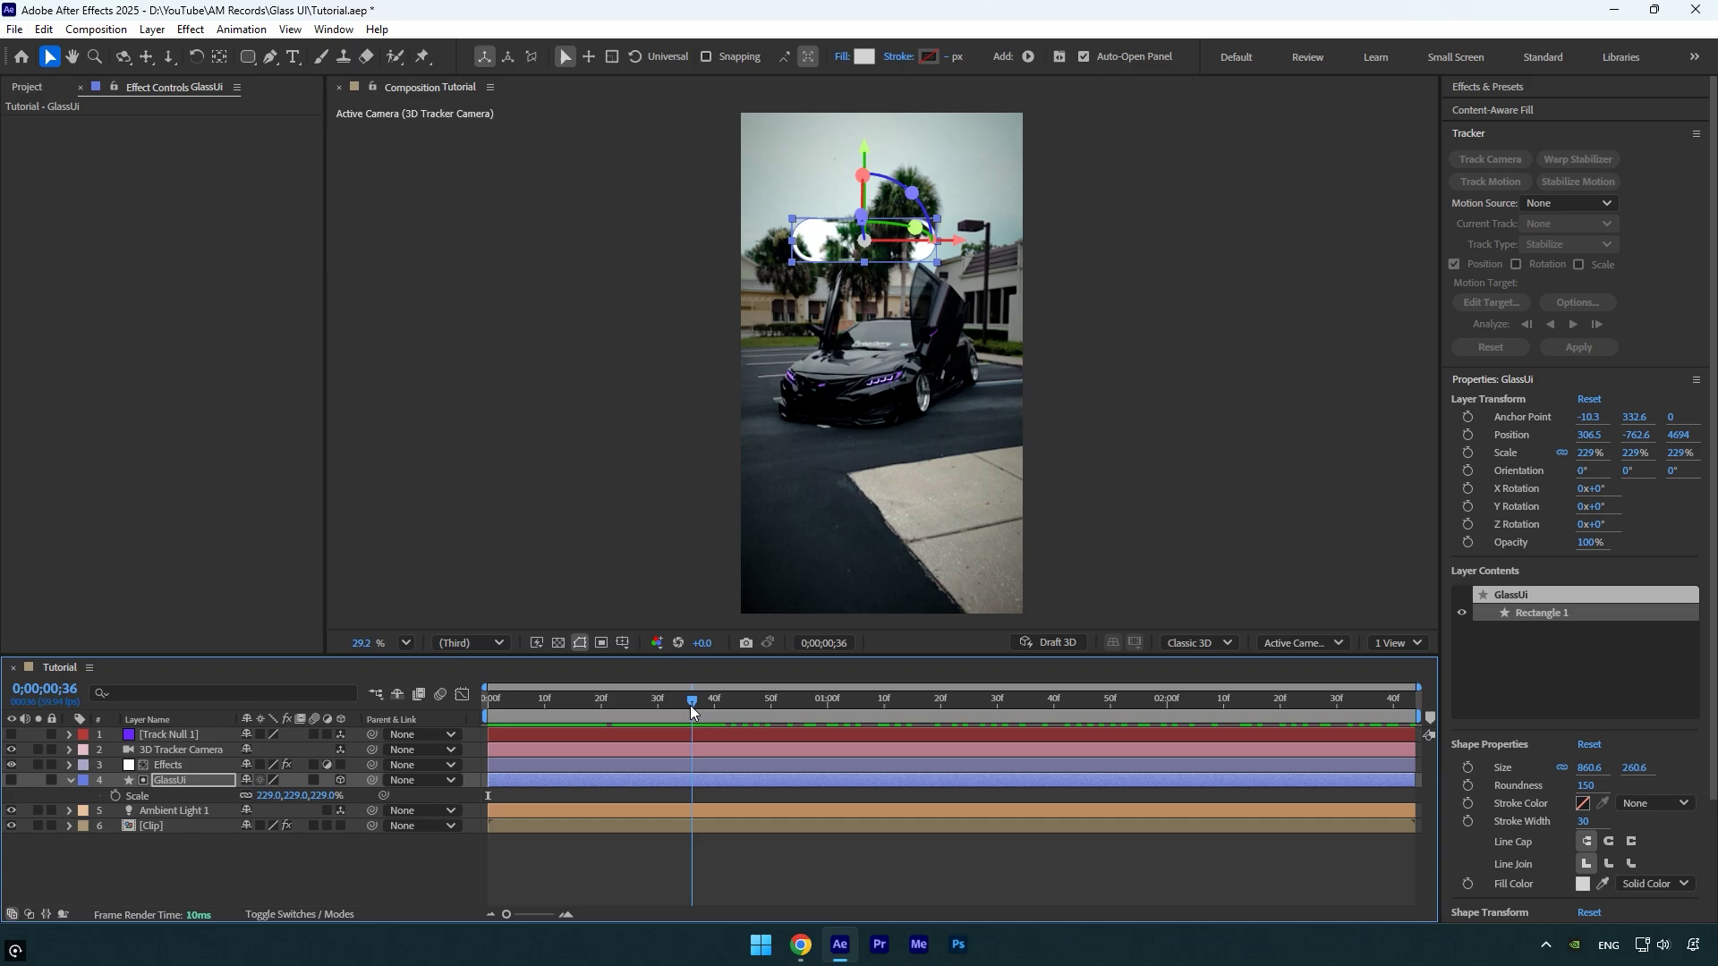
# - Keyframe GlassUi Scale at 229% on frame 36 and 0% at the start
pyautogui.click(115, 795)
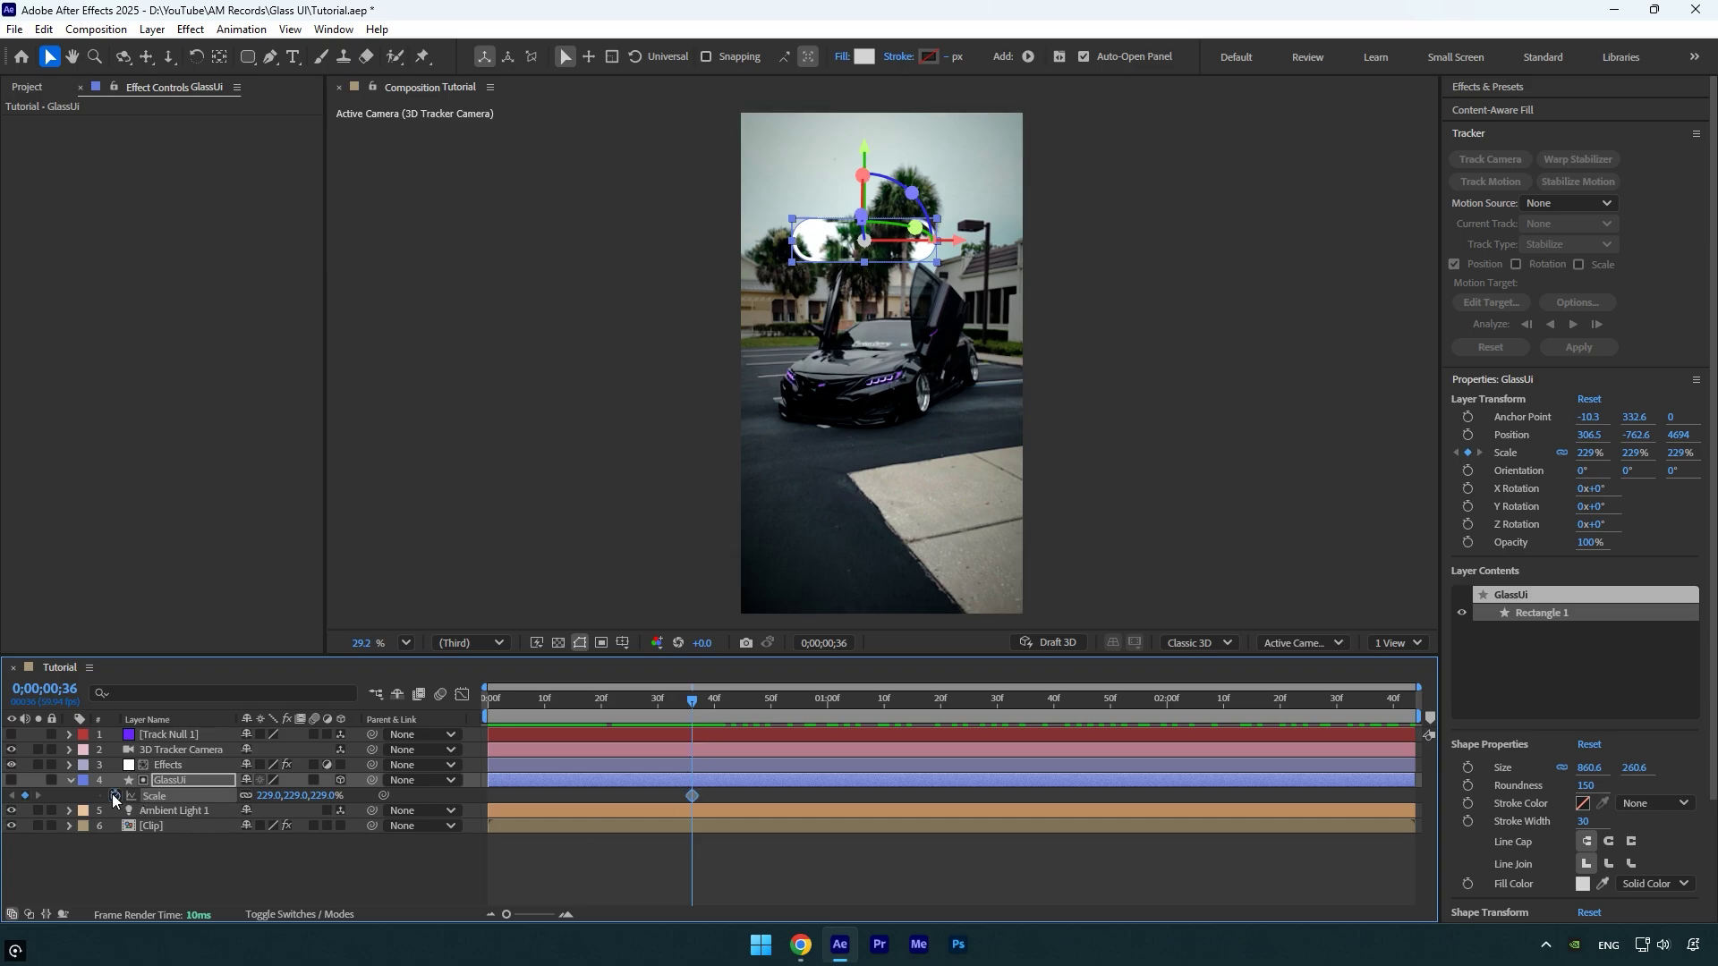
pyautogui.moveTo(686, 707); pyautogui.dragTo(443, 713)
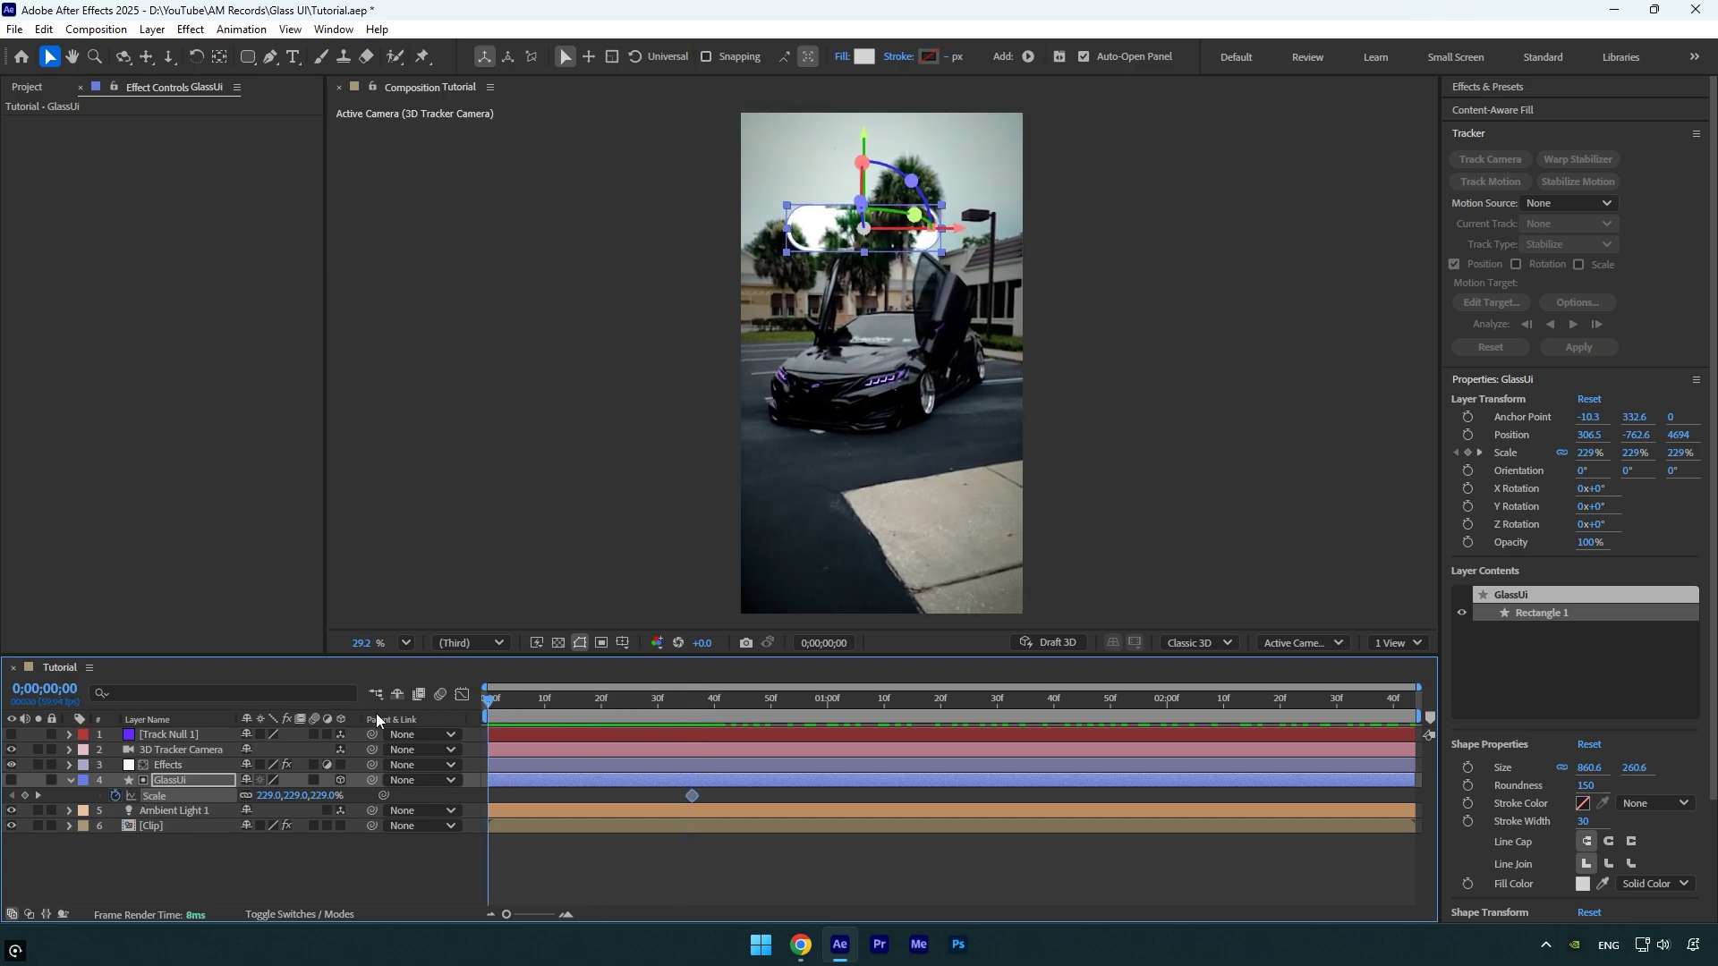
pyautogui.click(265, 795)
pyautogui.write('0')
pyautogui.press('Return')
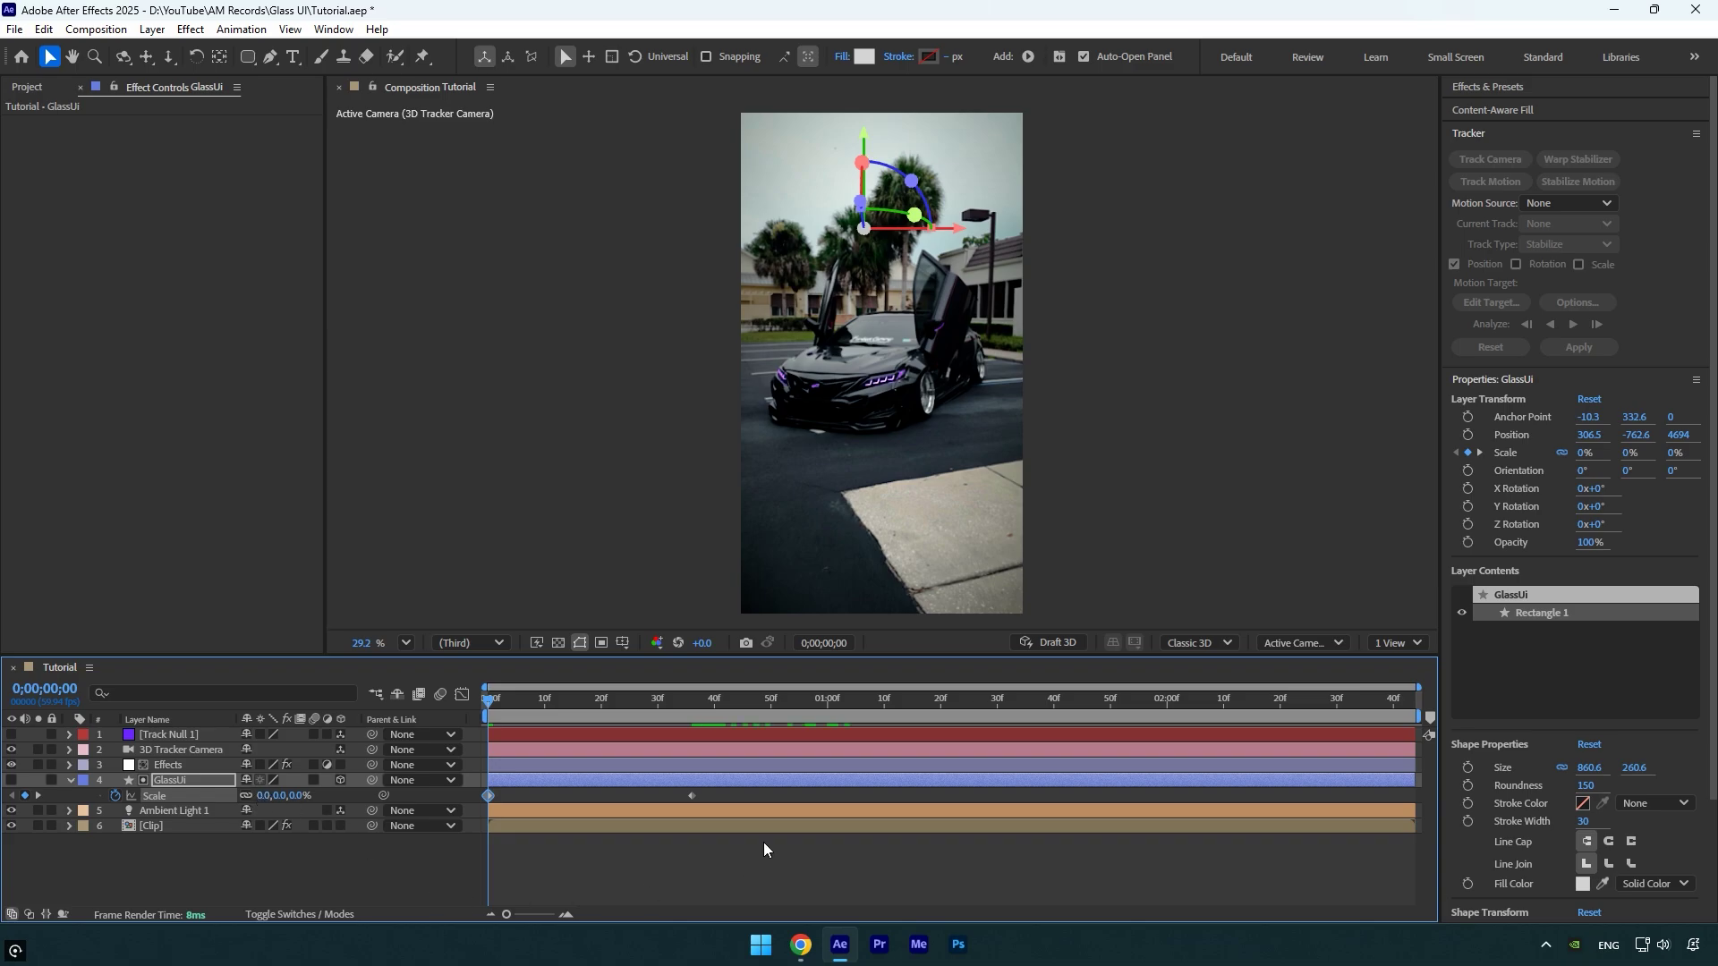
pyautogui.press('space')
pyautogui.press('space')
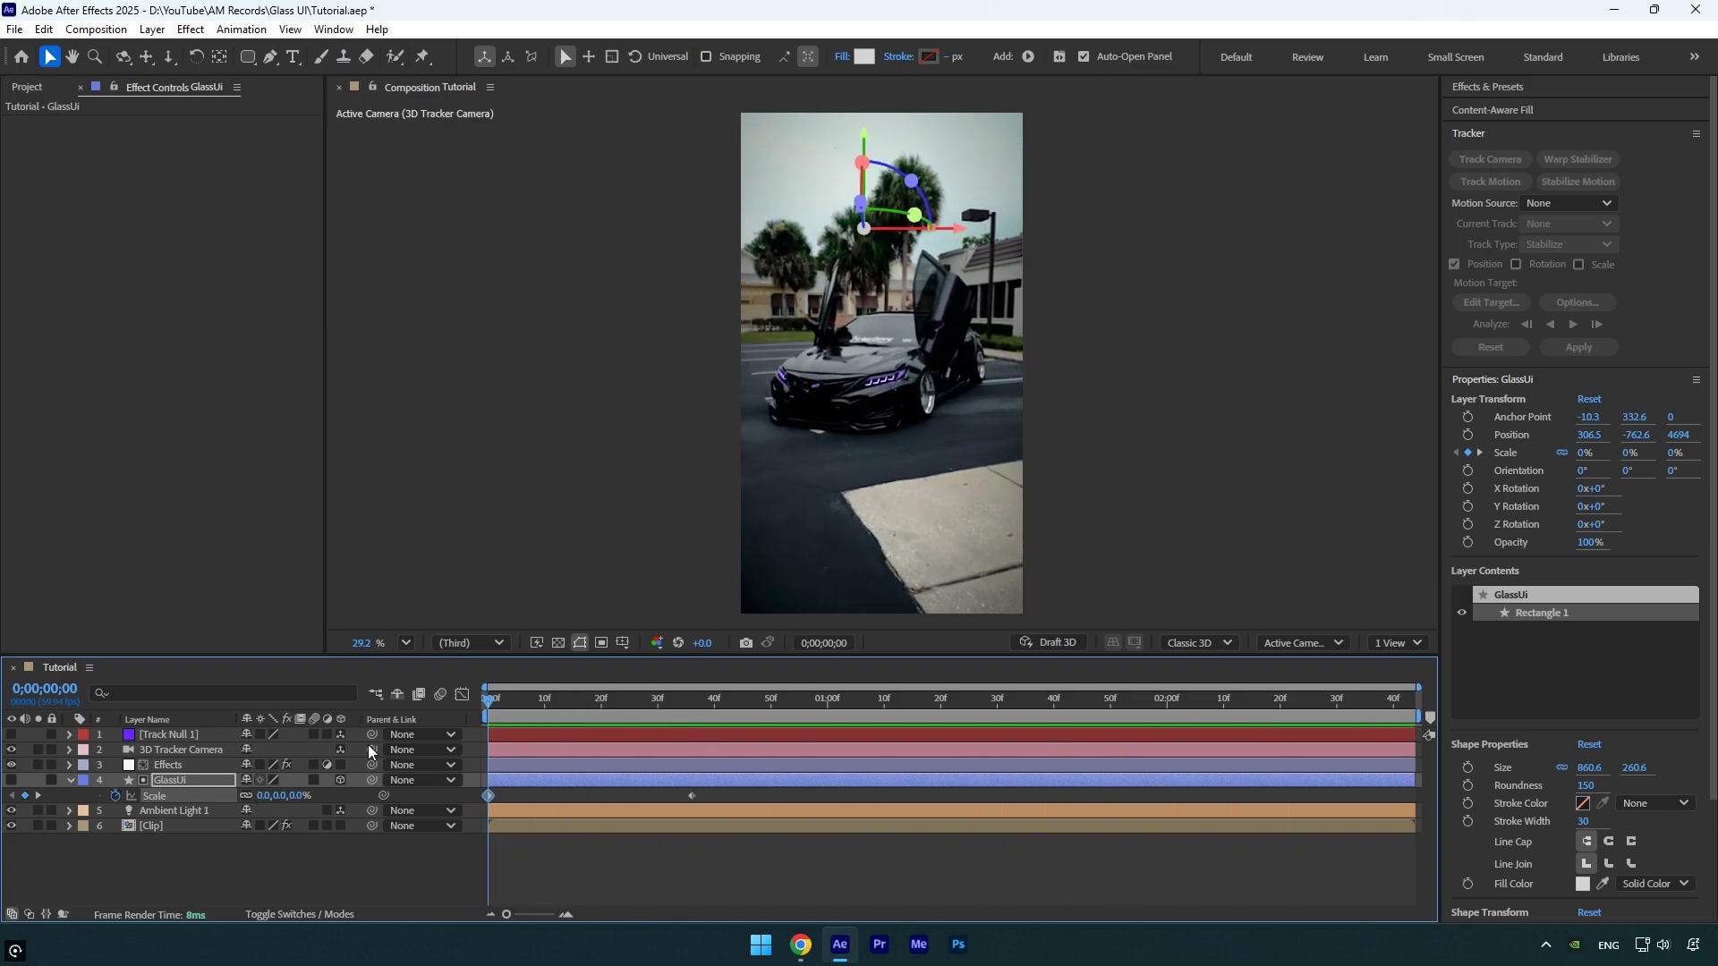
# - Ease both Scale keyframes in the speed graph so the pop starts fast and settles
pyautogui.moveTo(721, 794); pyautogui.dragTo(480, 810)
pyautogui.click(462, 695)
pyautogui.rightClick(713, 793)
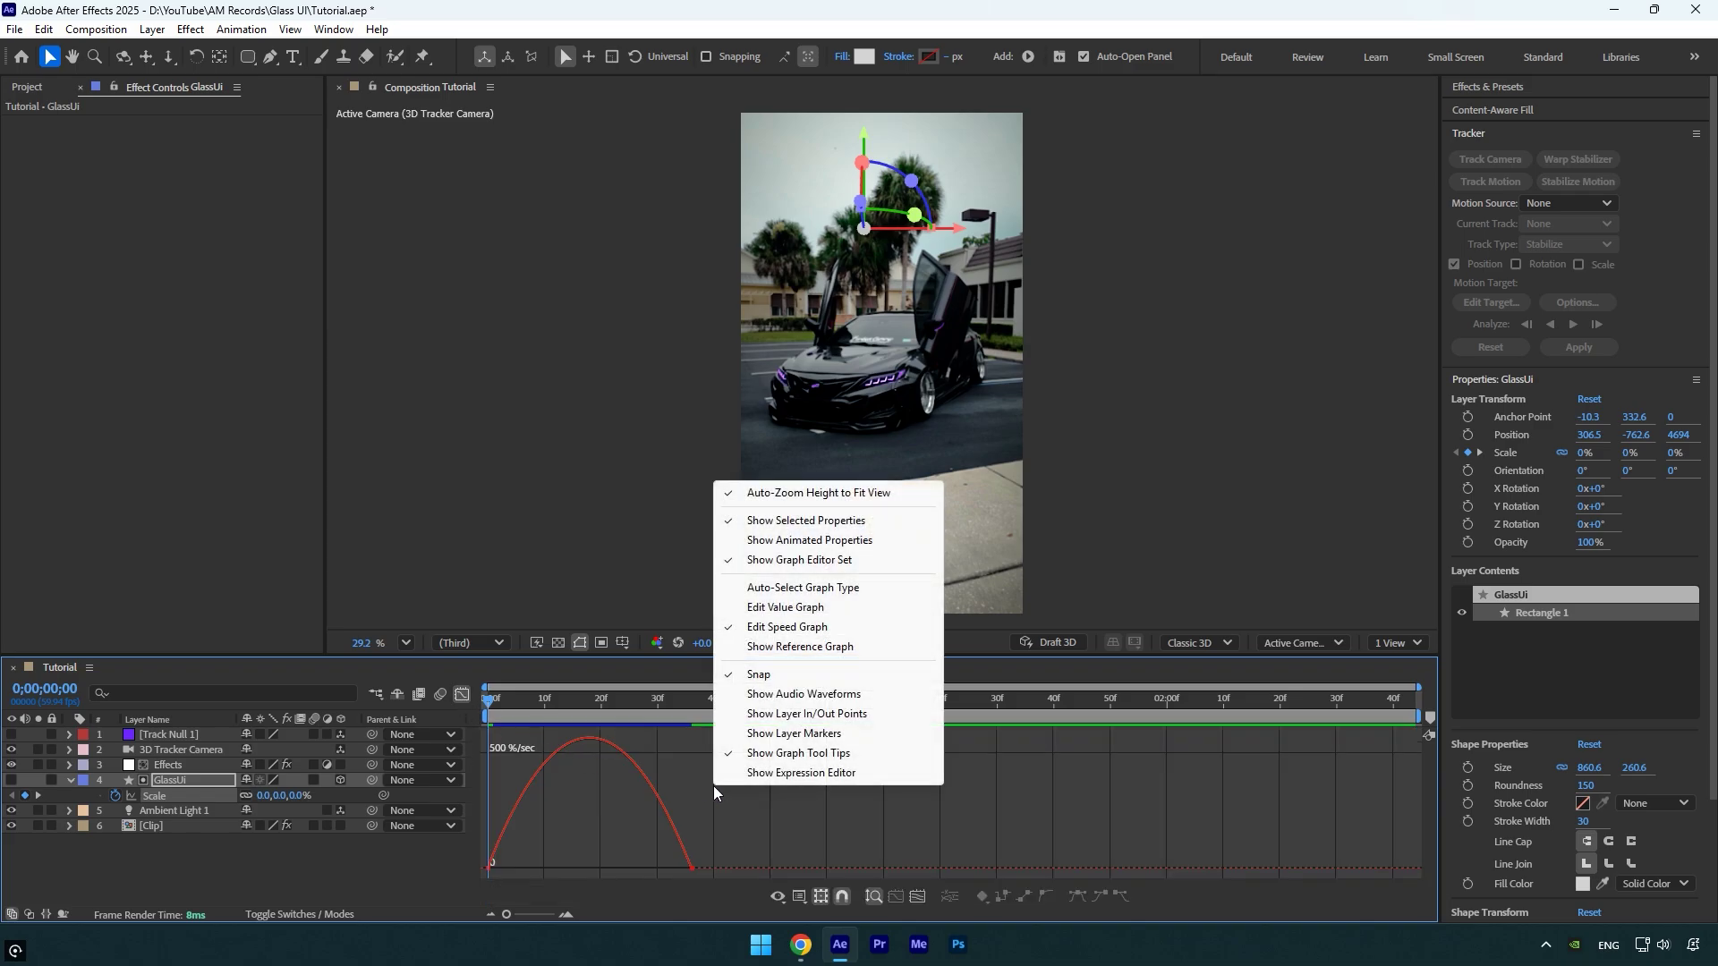
pyautogui.click(787, 627)
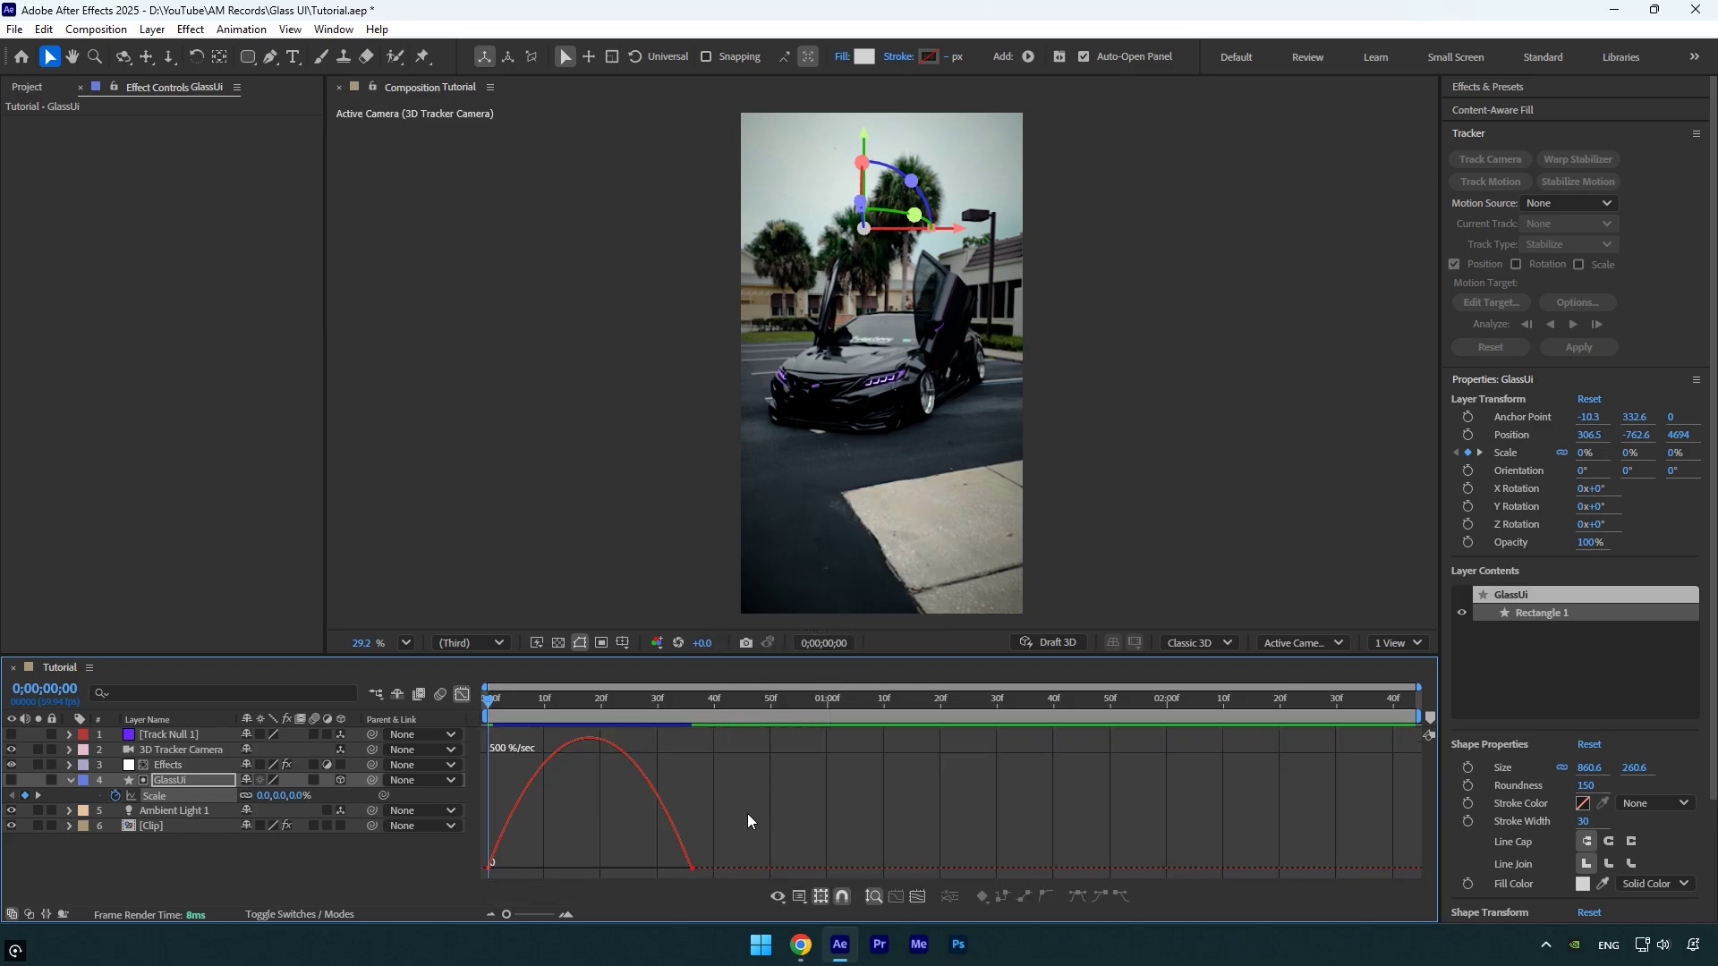
pyautogui.moveTo(657, 869); pyautogui.dragTo(589, 868)
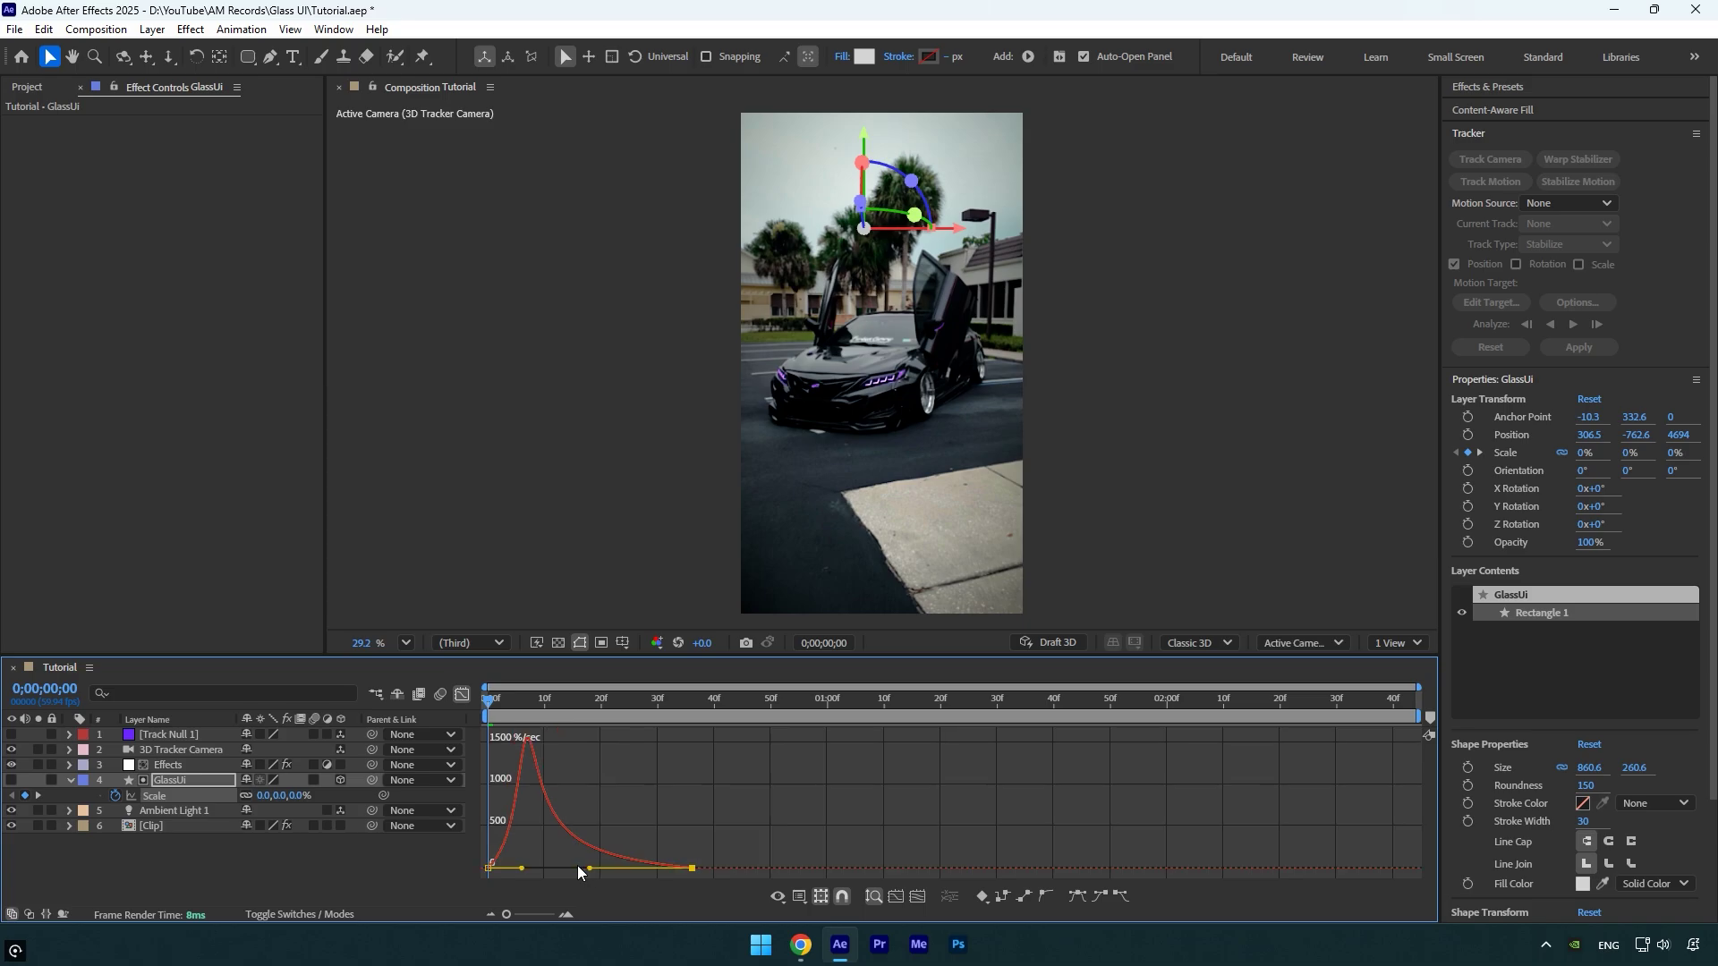
pyautogui.press('space')
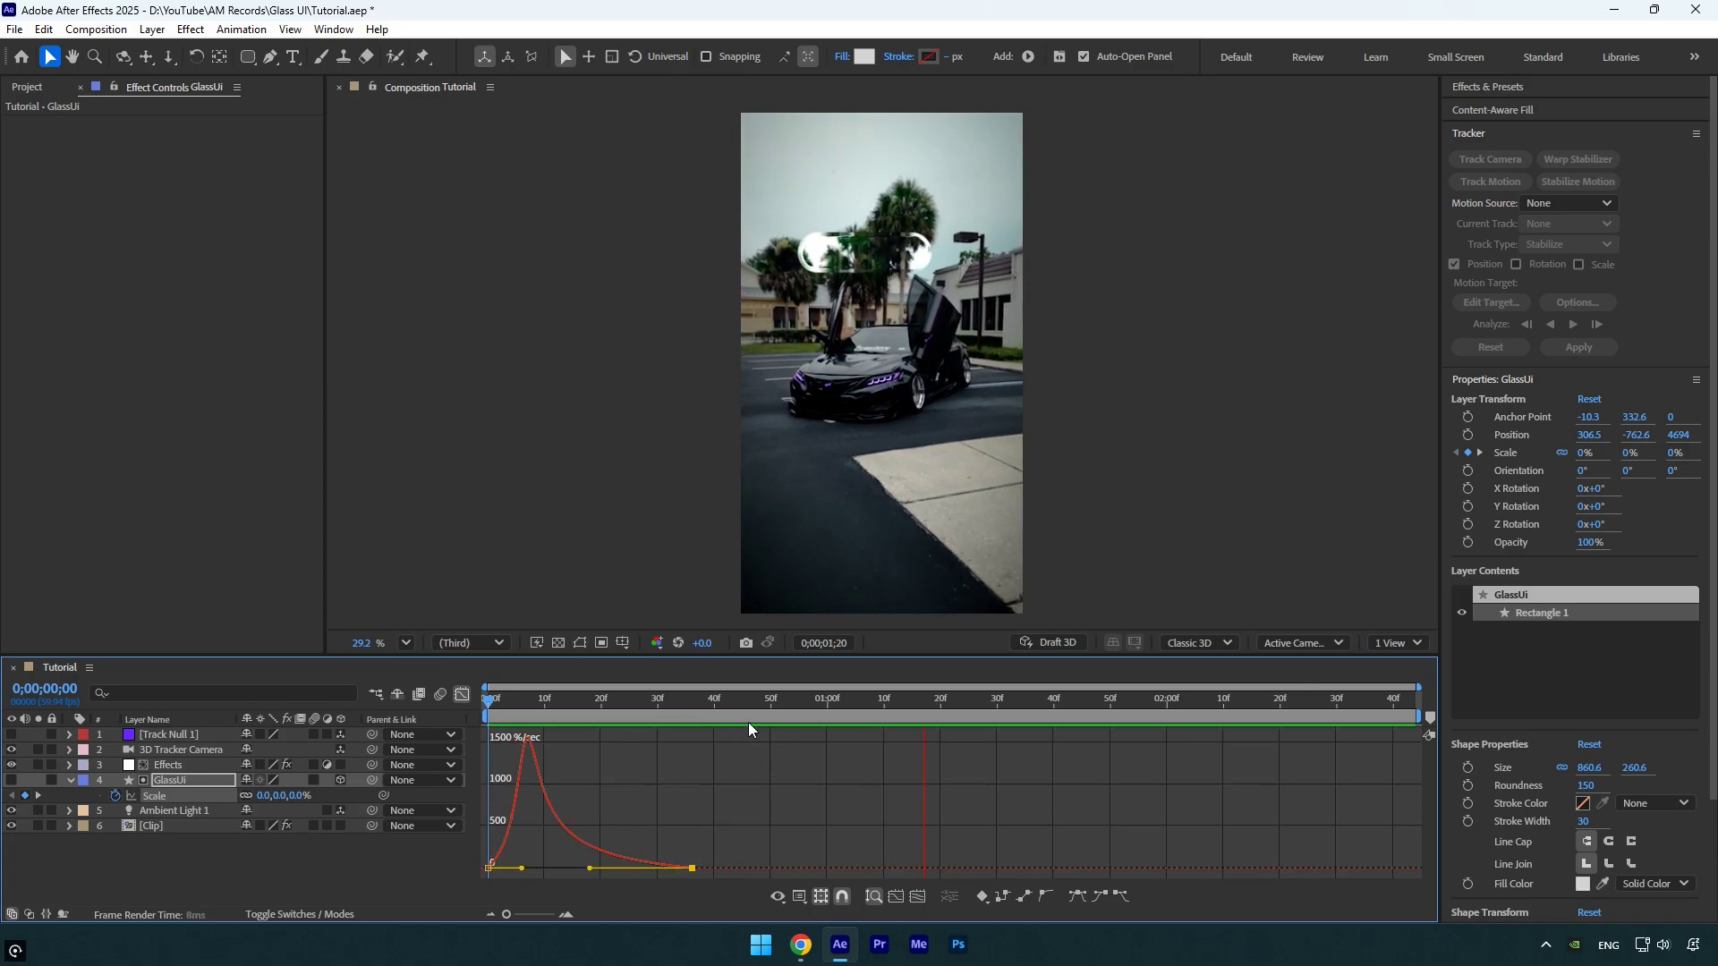
pyautogui.click(517, 698)
pyautogui.press('space')
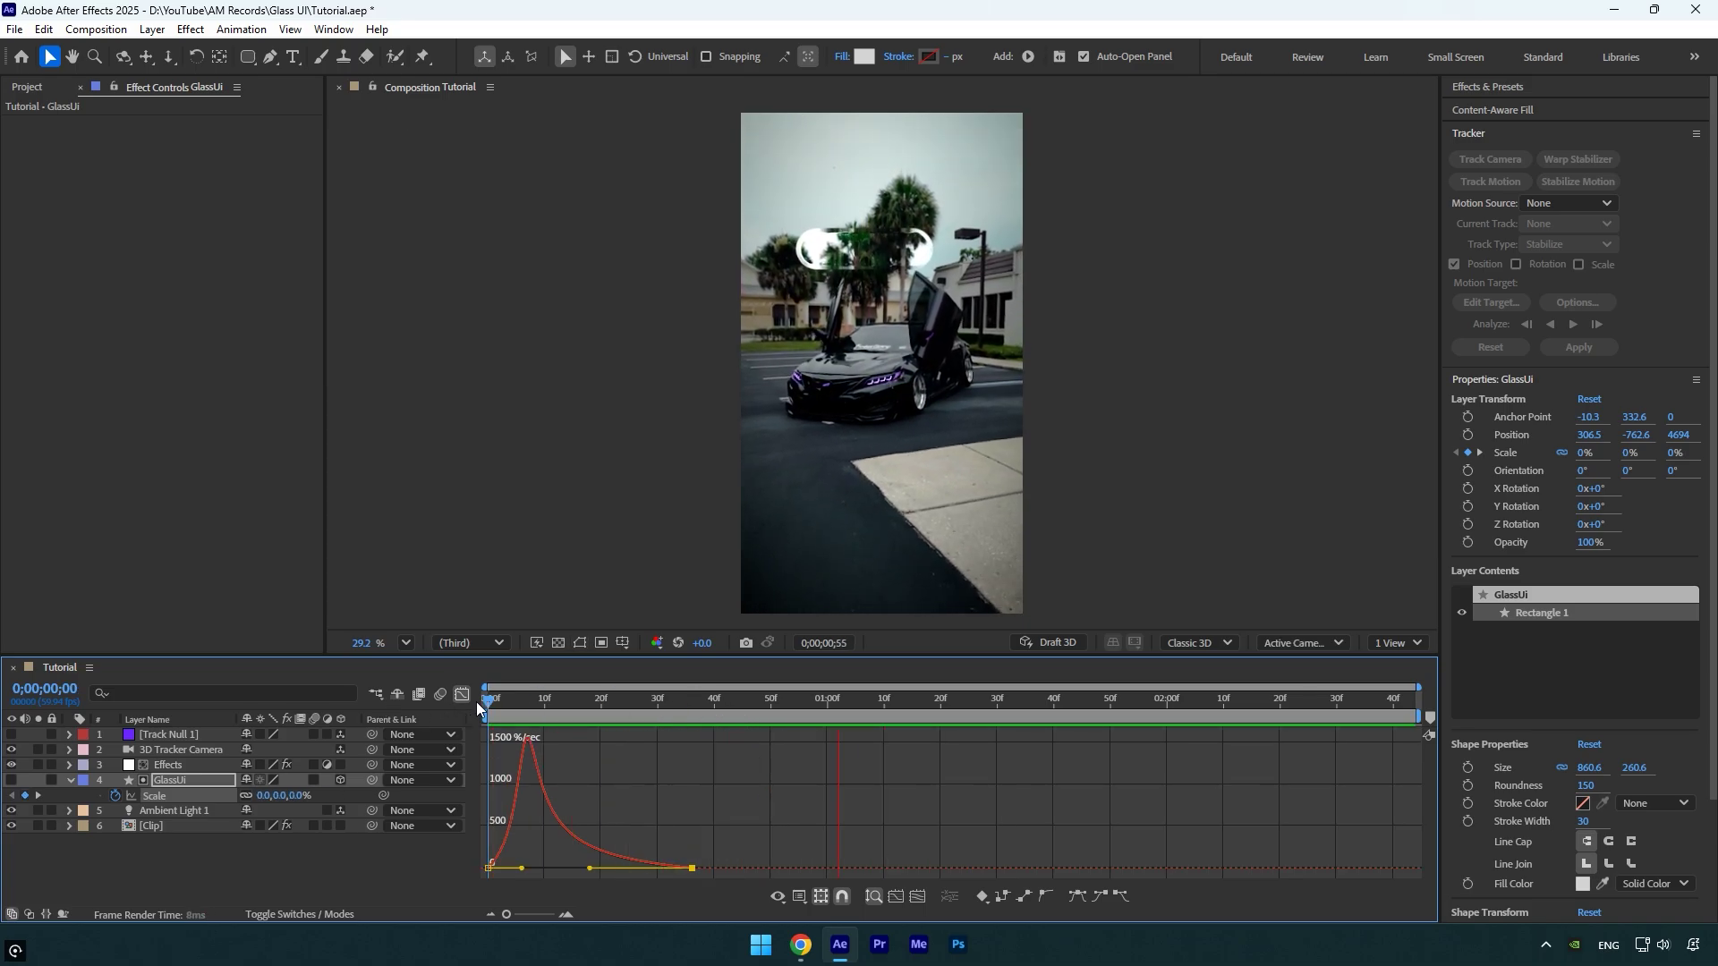
pyautogui.click(476, 701)
pyautogui.moveTo(476, 702); pyautogui.dragTo(573, 698)
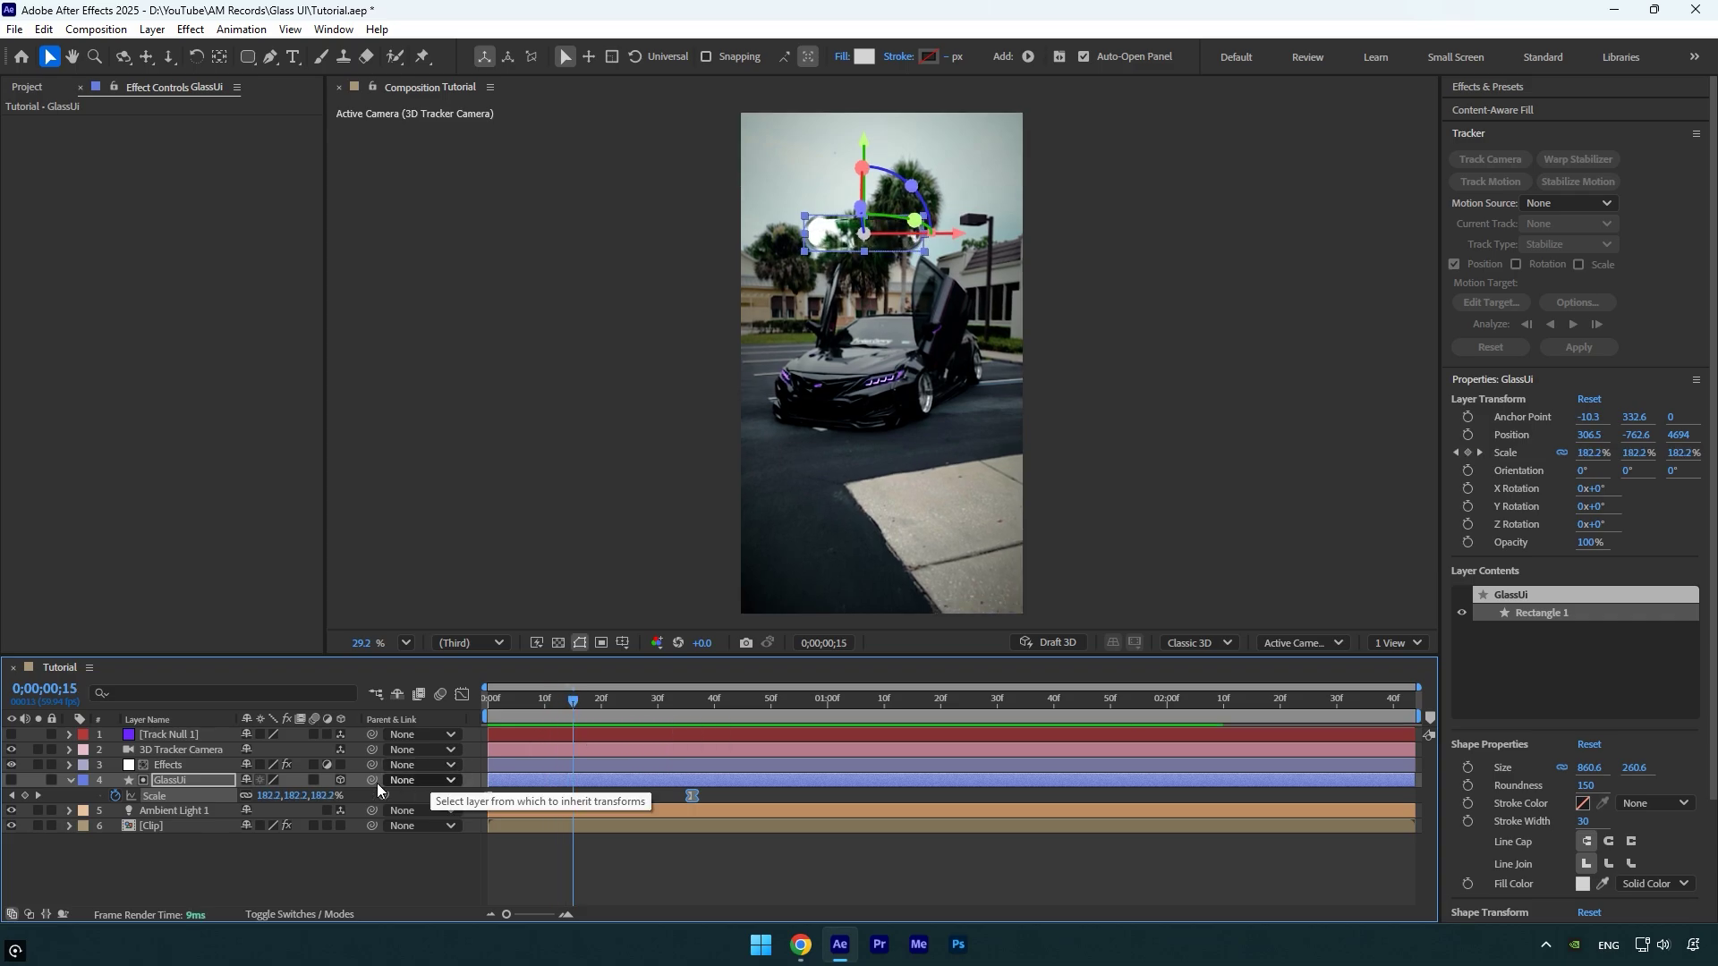
# - Apply Gaussian Blur with Blurriness 15 to the Effects layer and check it at frame 36
pyautogui.click(172, 766)
pyautogui.hotkey('ctrl', 'space')
pyautogui.write('gaus')
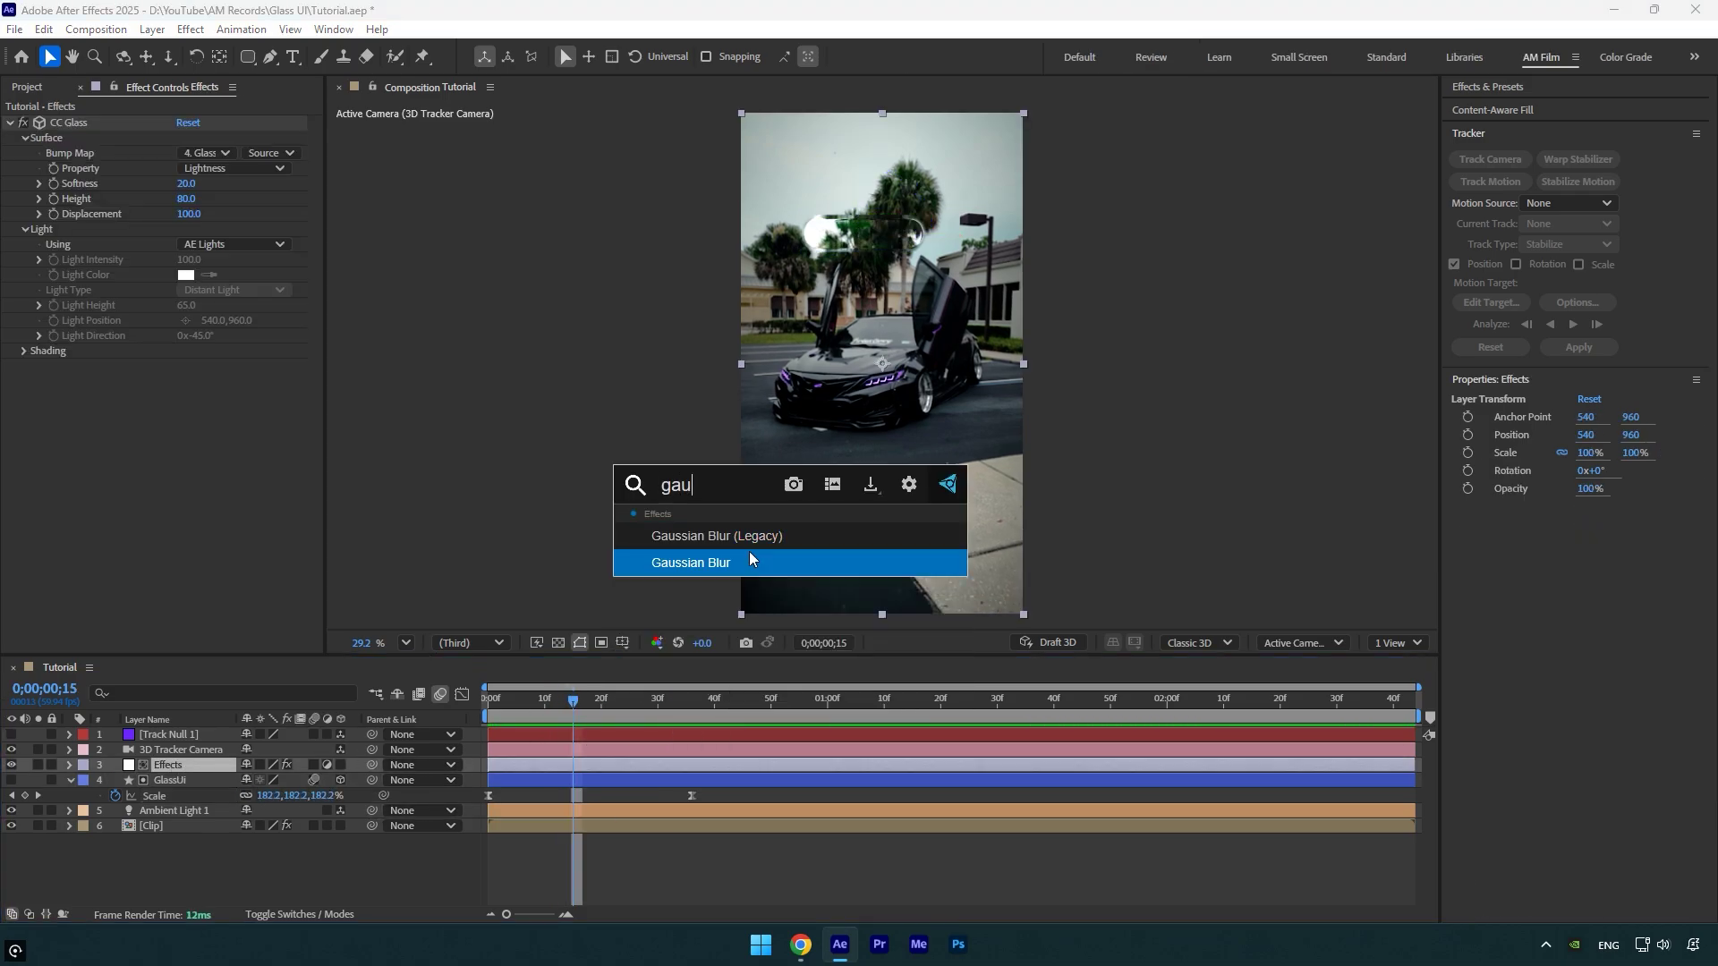
pyautogui.click(747, 562)
pyautogui.click(185, 383)
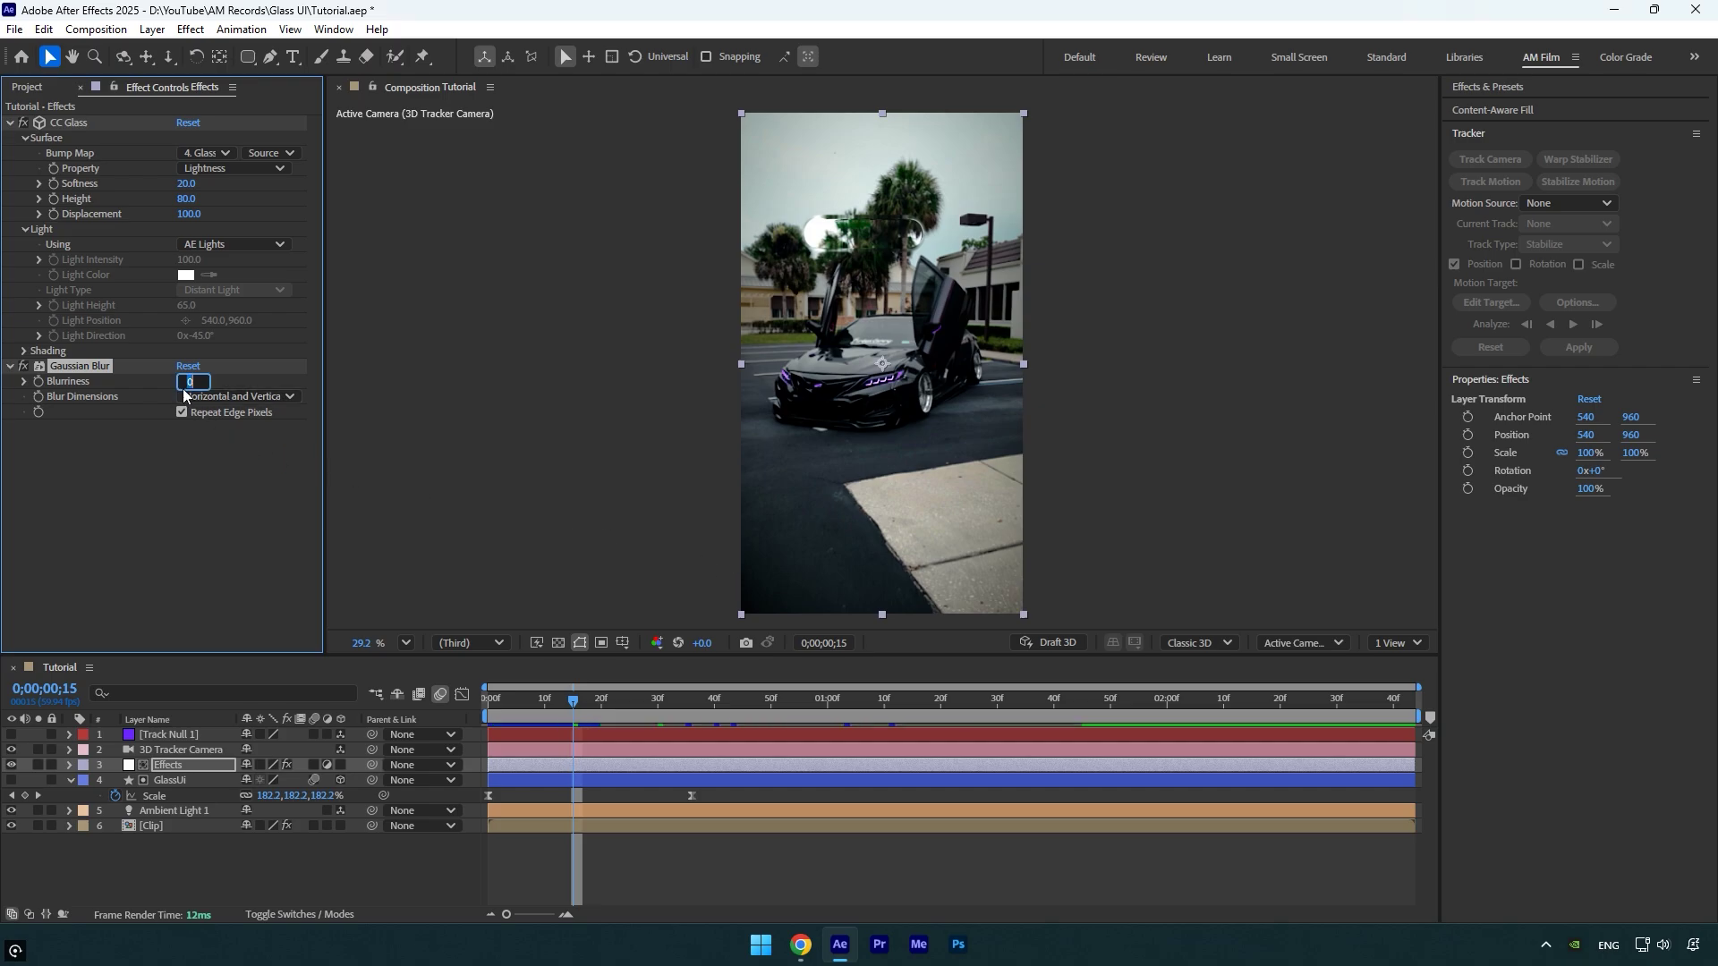
pyautogui.write('15')
pyautogui.press('Return')
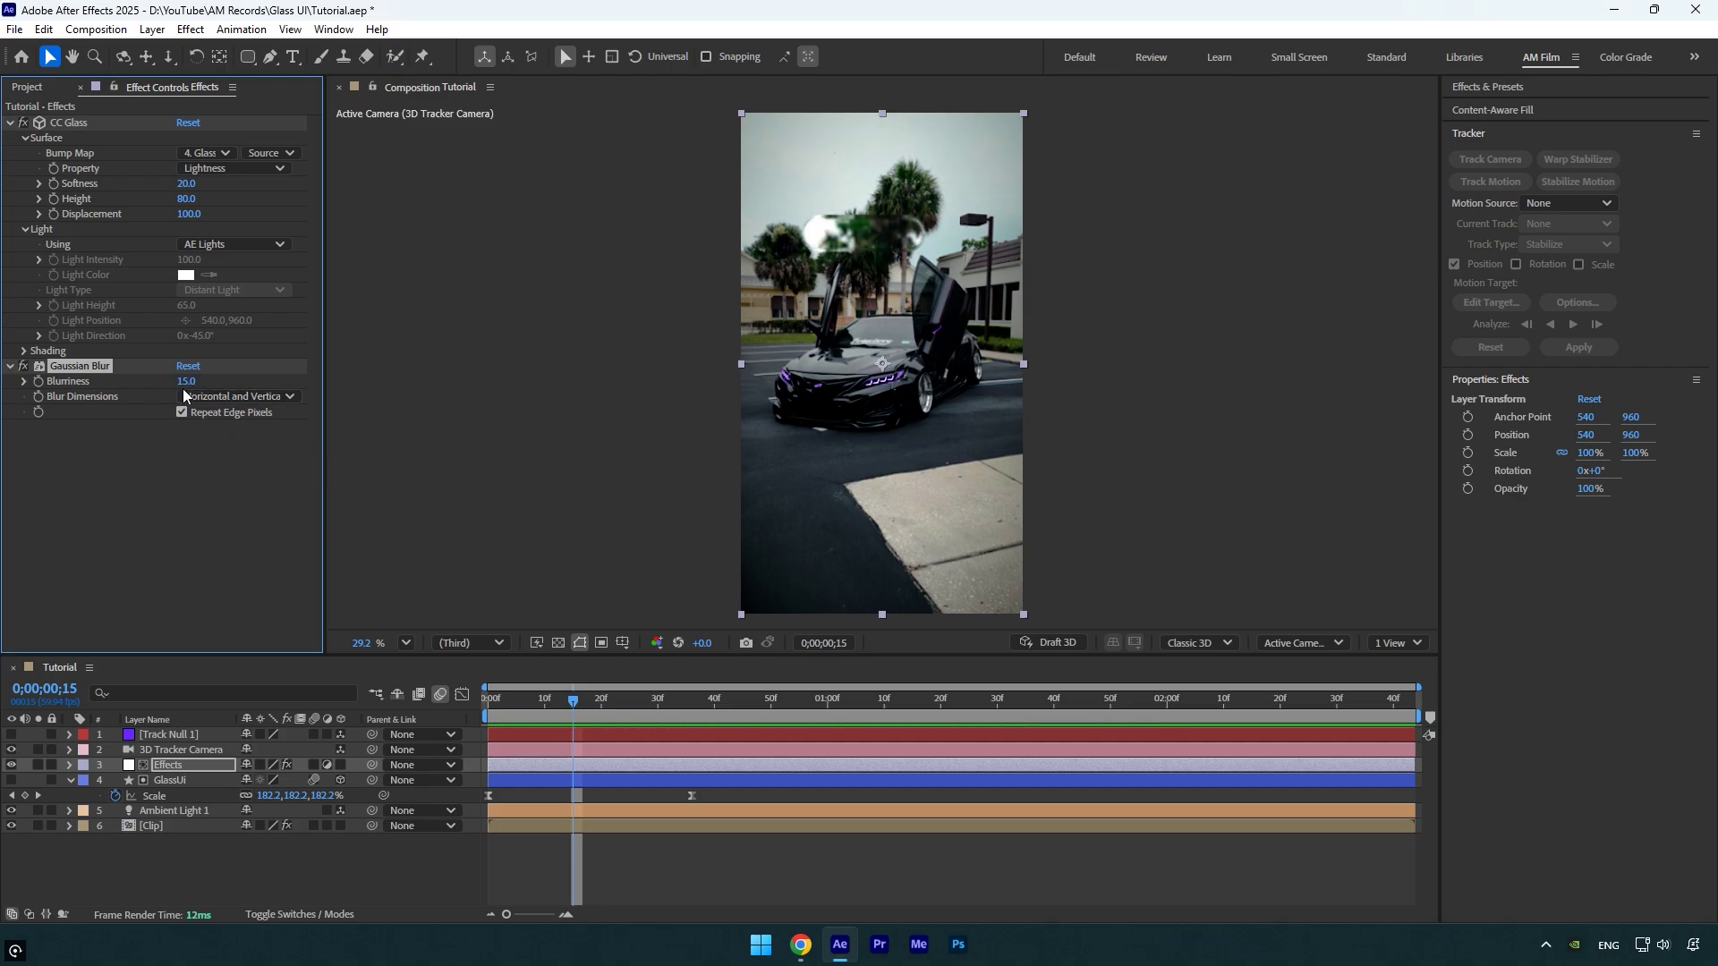
pyautogui.moveTo(569, 701); pyautogui.dragTo(689, 706)
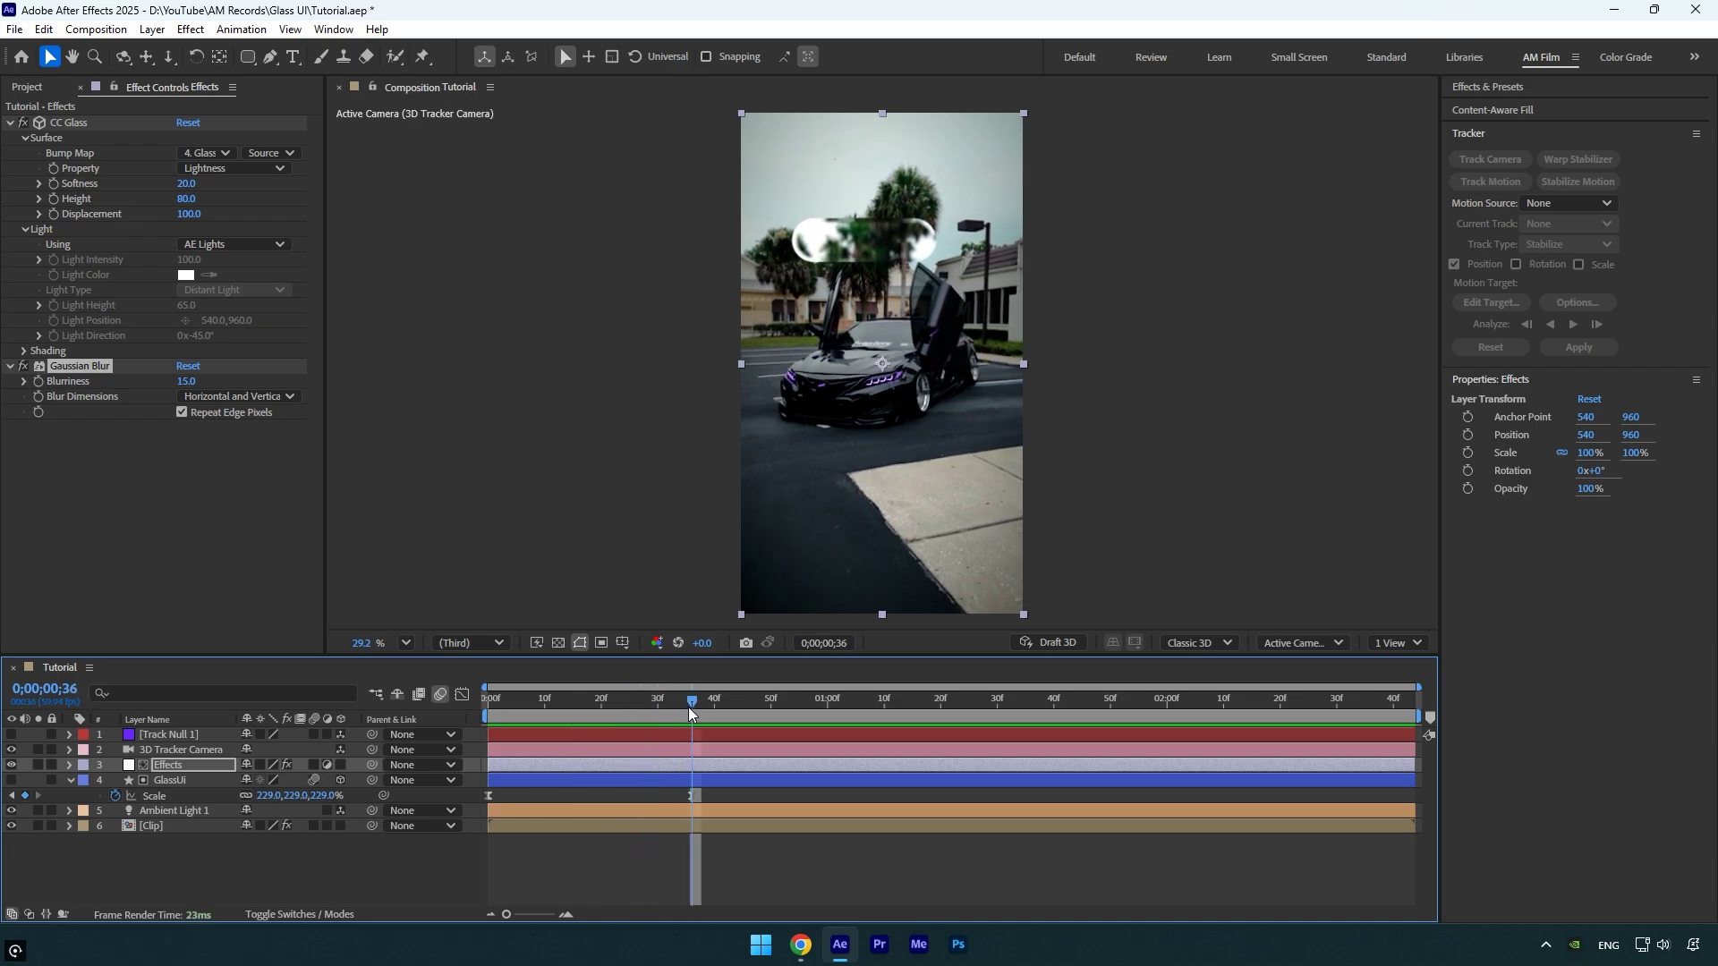
# - Raise the Scale keyframe at frame 36 to about 307%
pyautogui.click(694, 796)
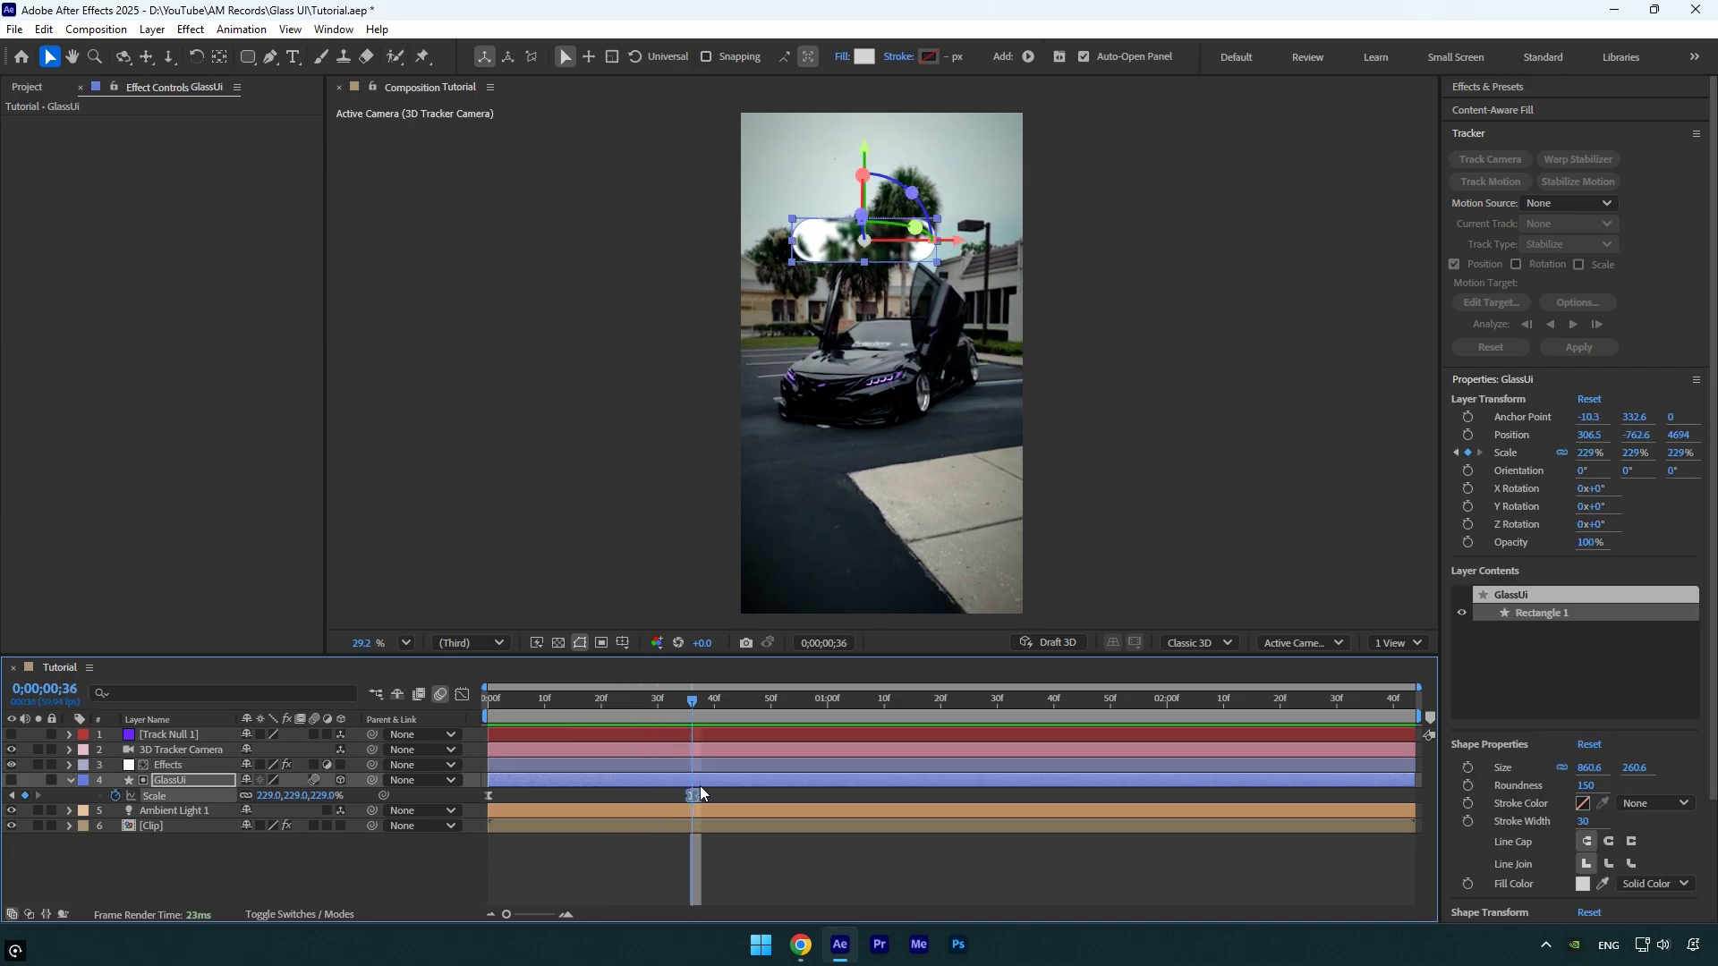
pyautogui.moveTo(691, 712); pyautogui.dragTo(799, 710)
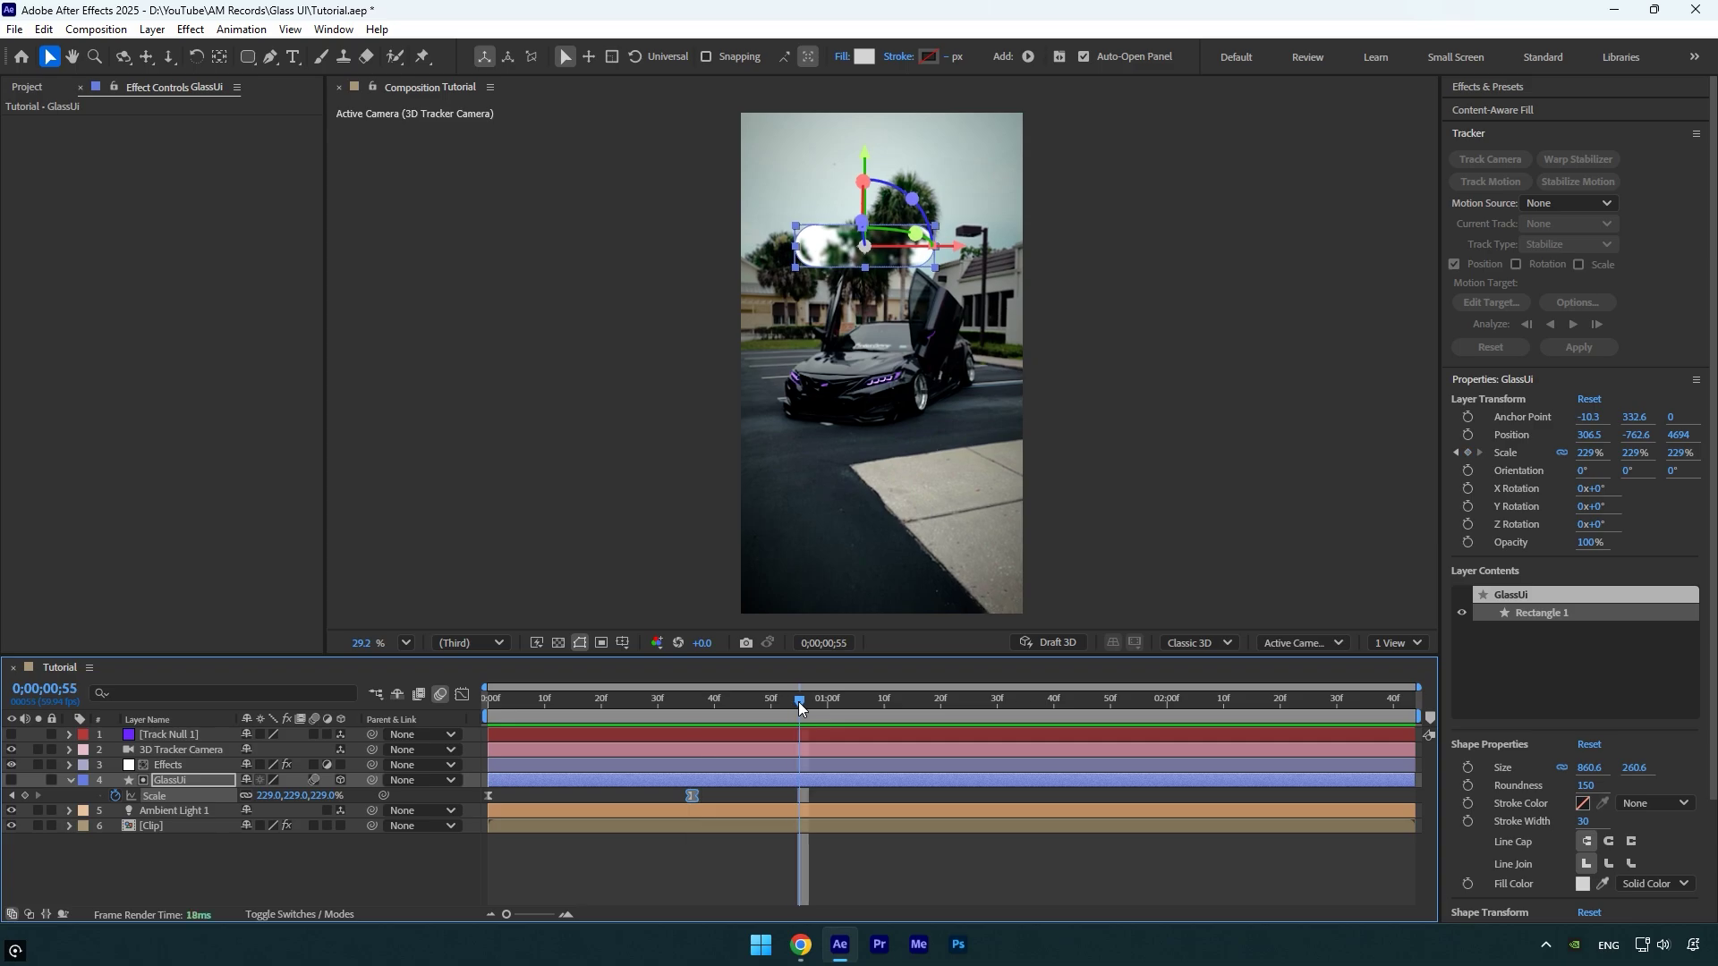
pyautogui.click(694, 796)
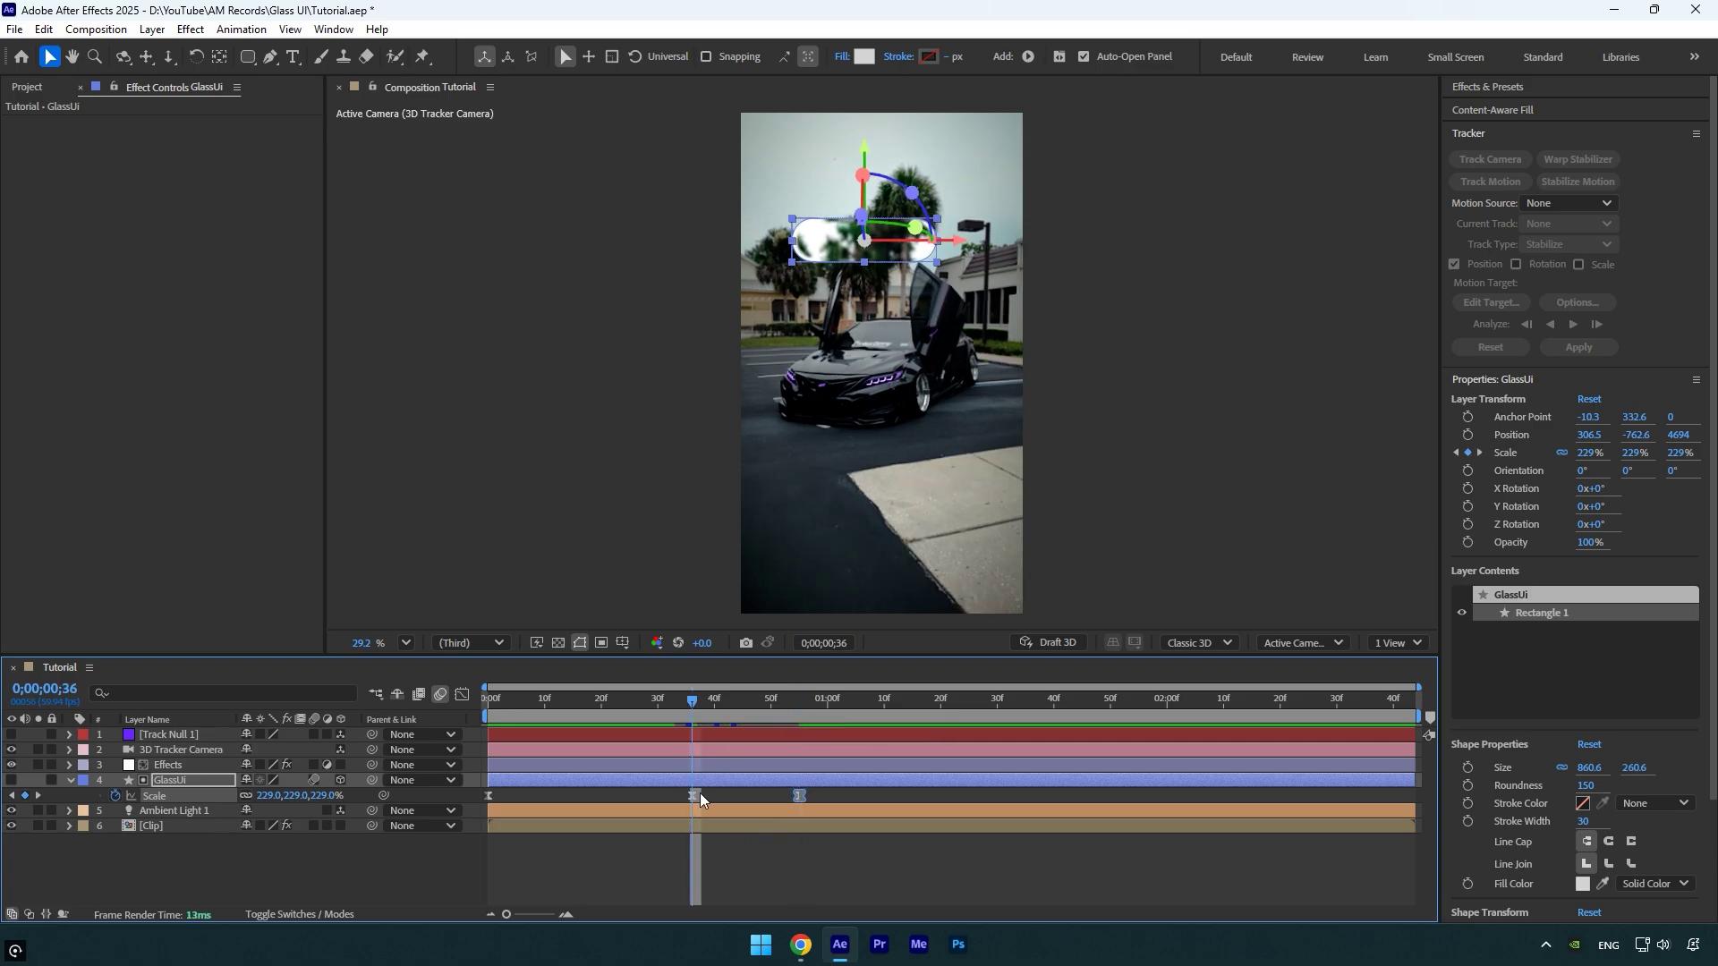
pyautogui.moveTo(263, 795); pyautogui.dragTo(334, 795)
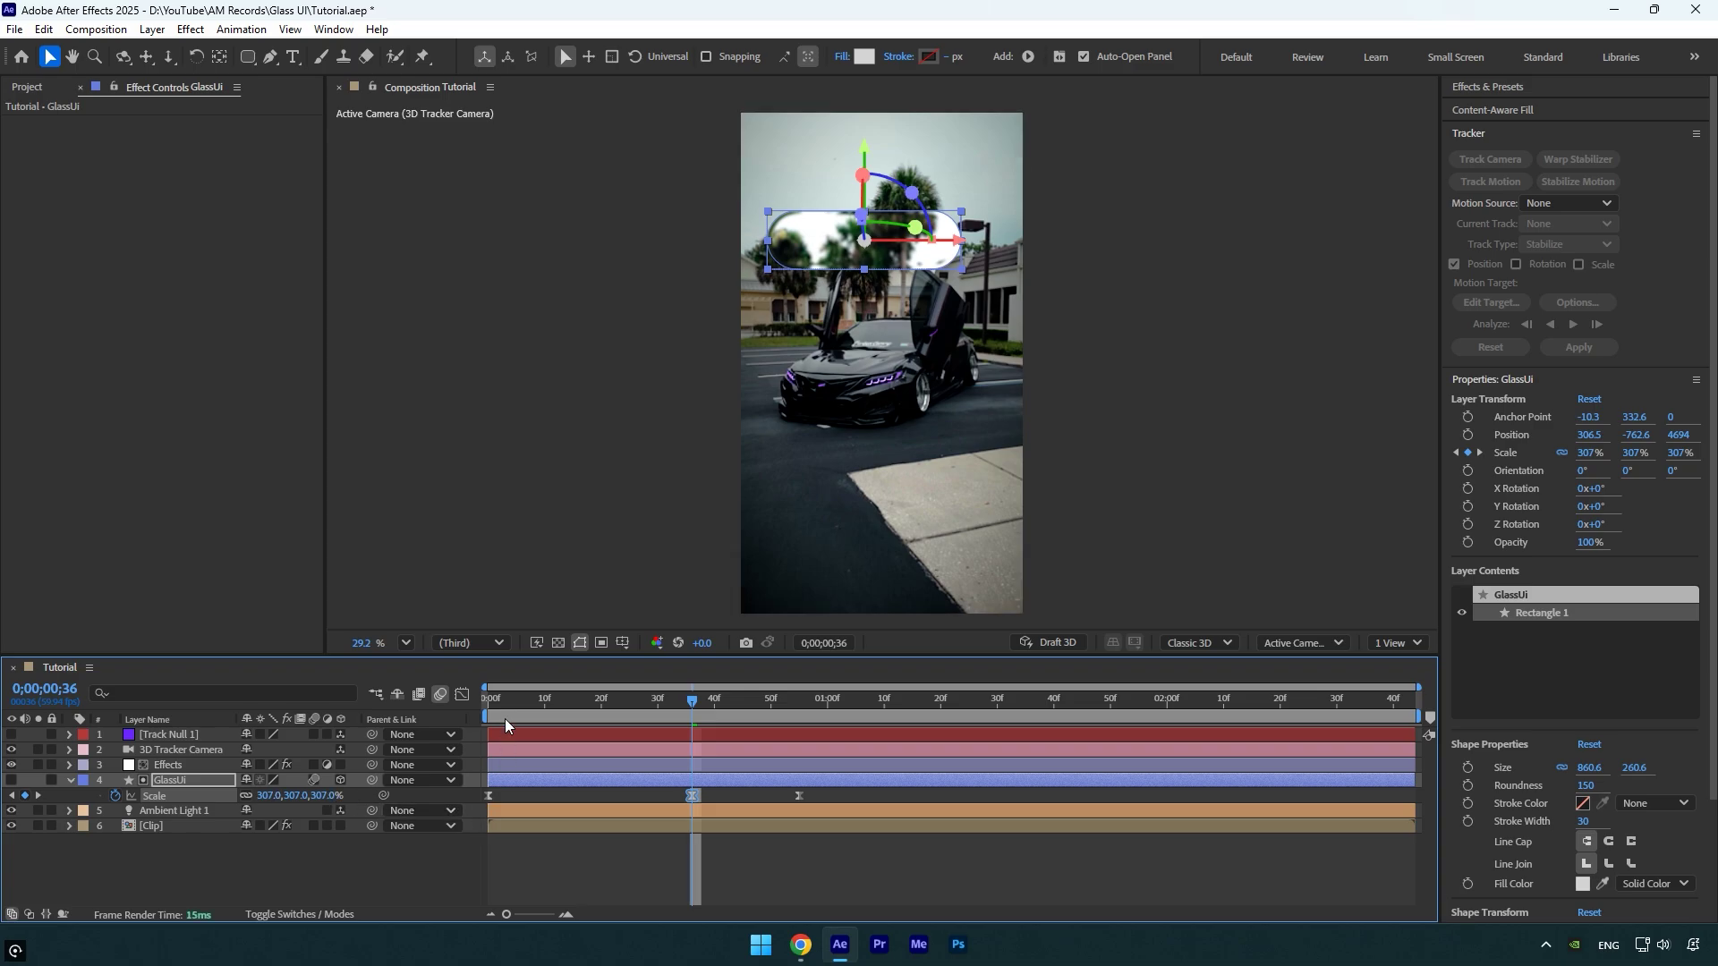
# - Stretch the keyframe easing in the speed graph for a bouncier pop and preview it
pyautogui.click(461, 695)
pyautogui.moveTo(708, 828)
pyautogui.mouseDown()
pyautogui.moveTo(768, 827)
pyautogui.moveTo(731, 835)
pyautogui.mouseUp()
pyautogui.press('space')
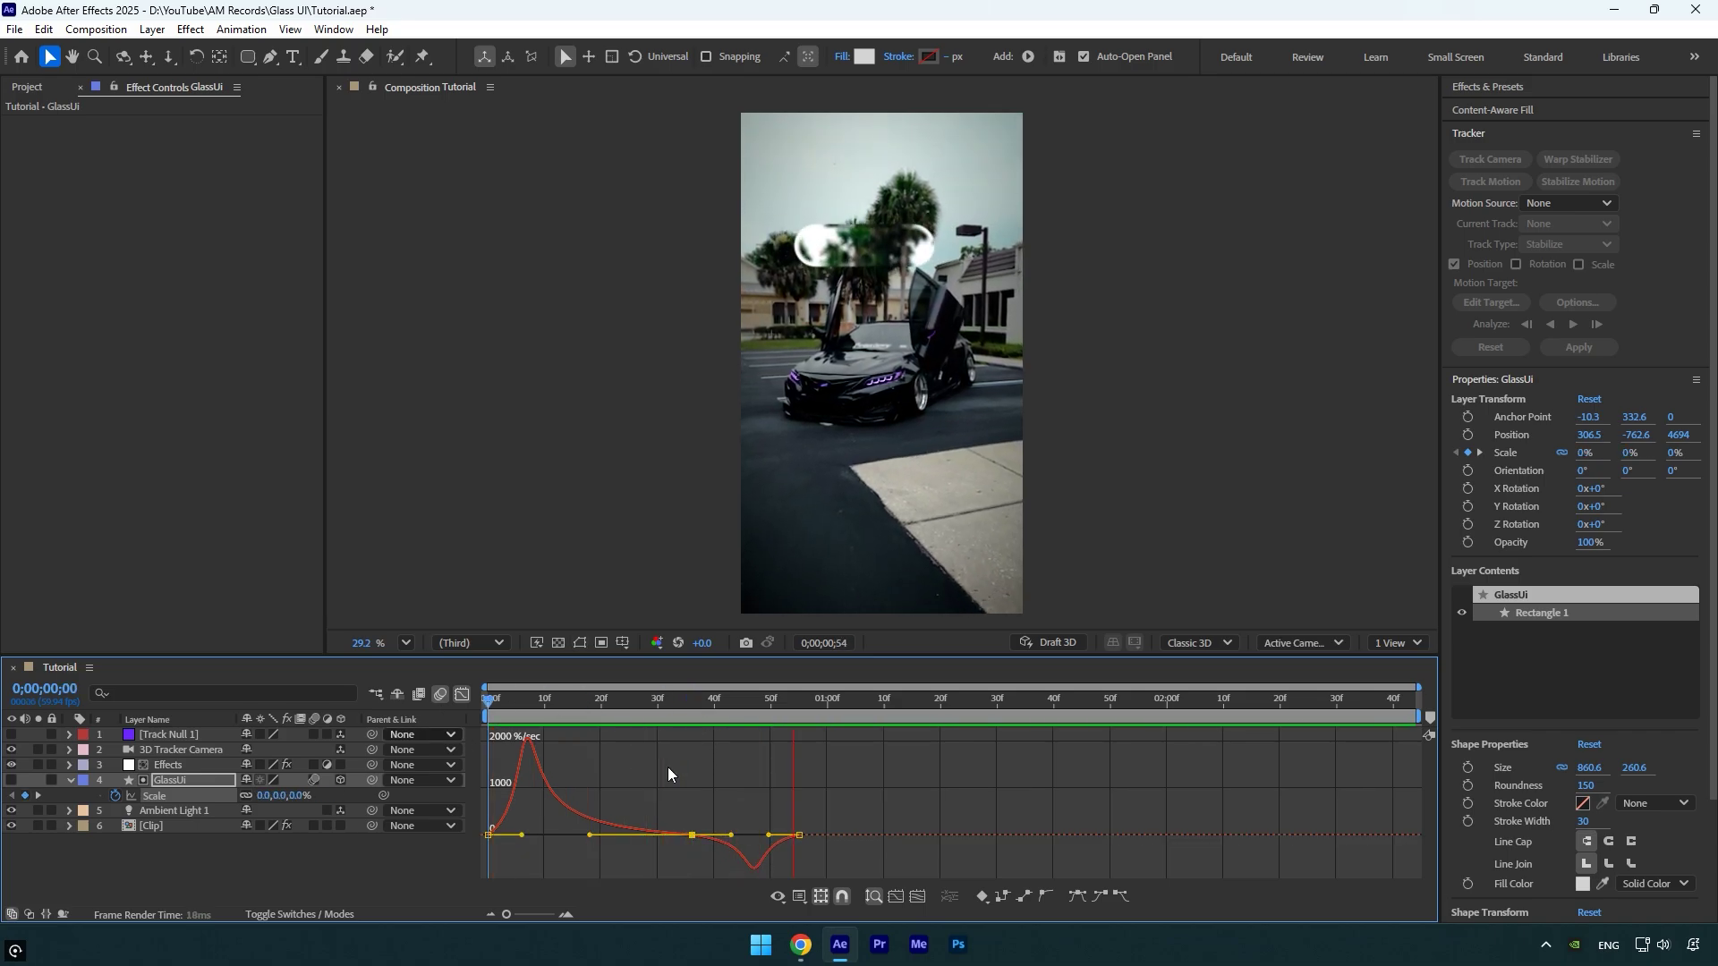
pyautogui.press('space')
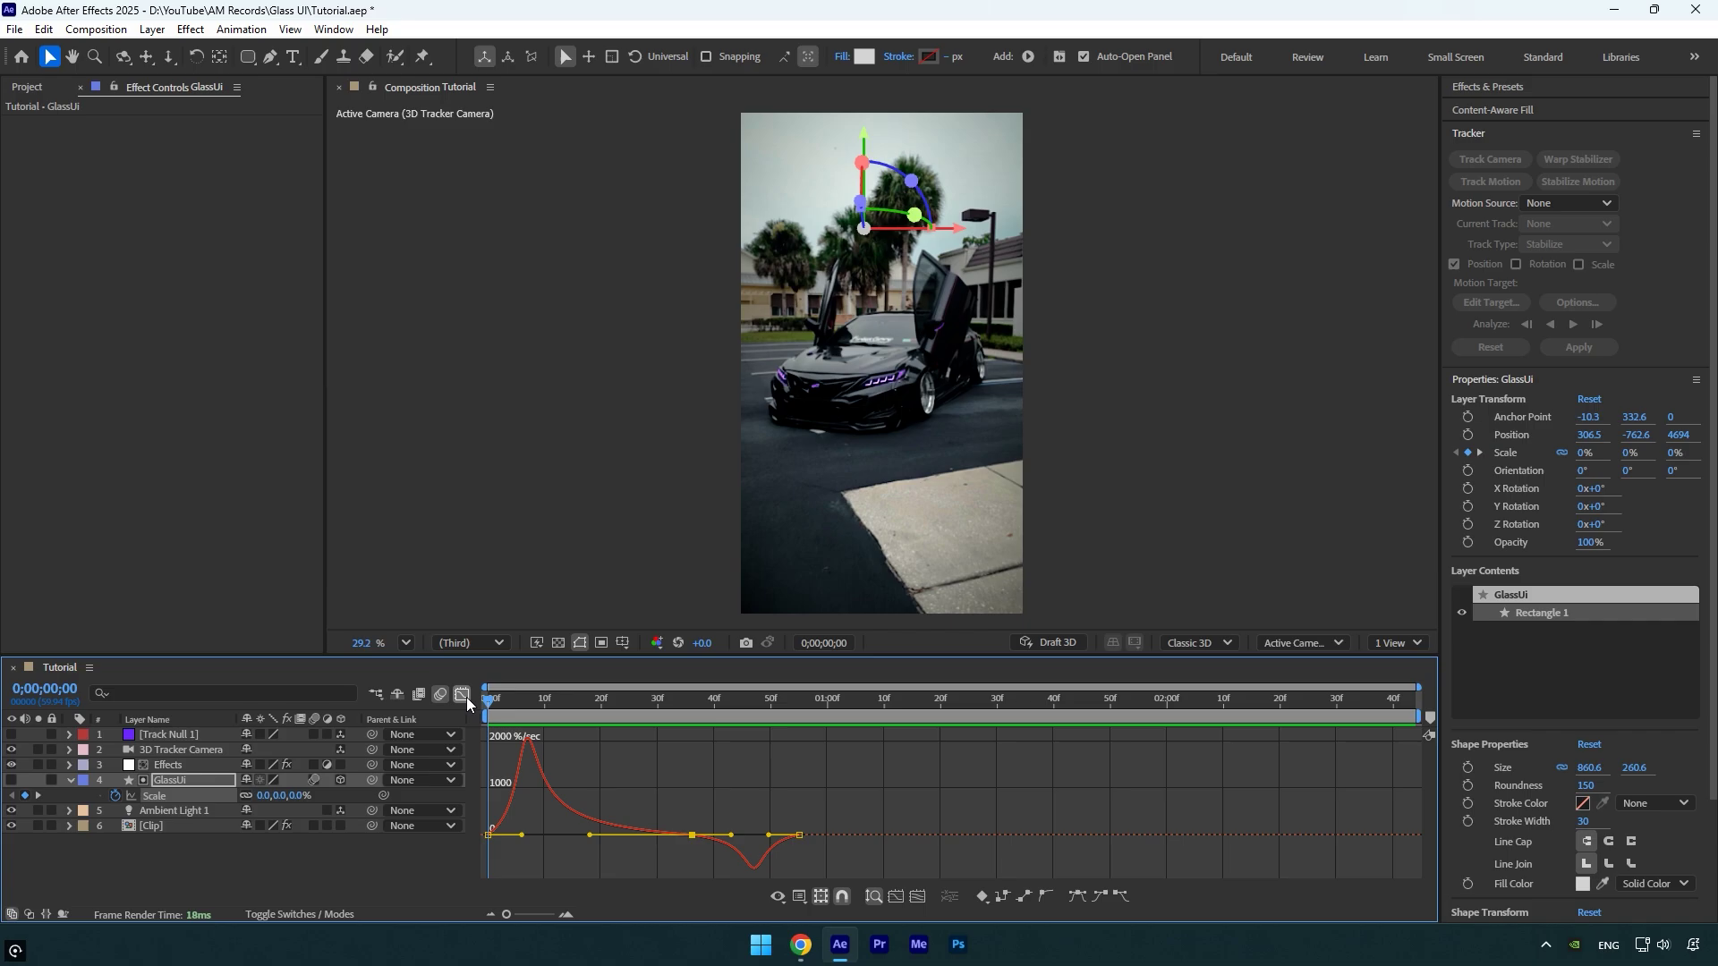
pyautogui.click(465, 696)
# - Create a 'carbon camry' text layer and centre its anchor point
pyautogui.click(286, 875)
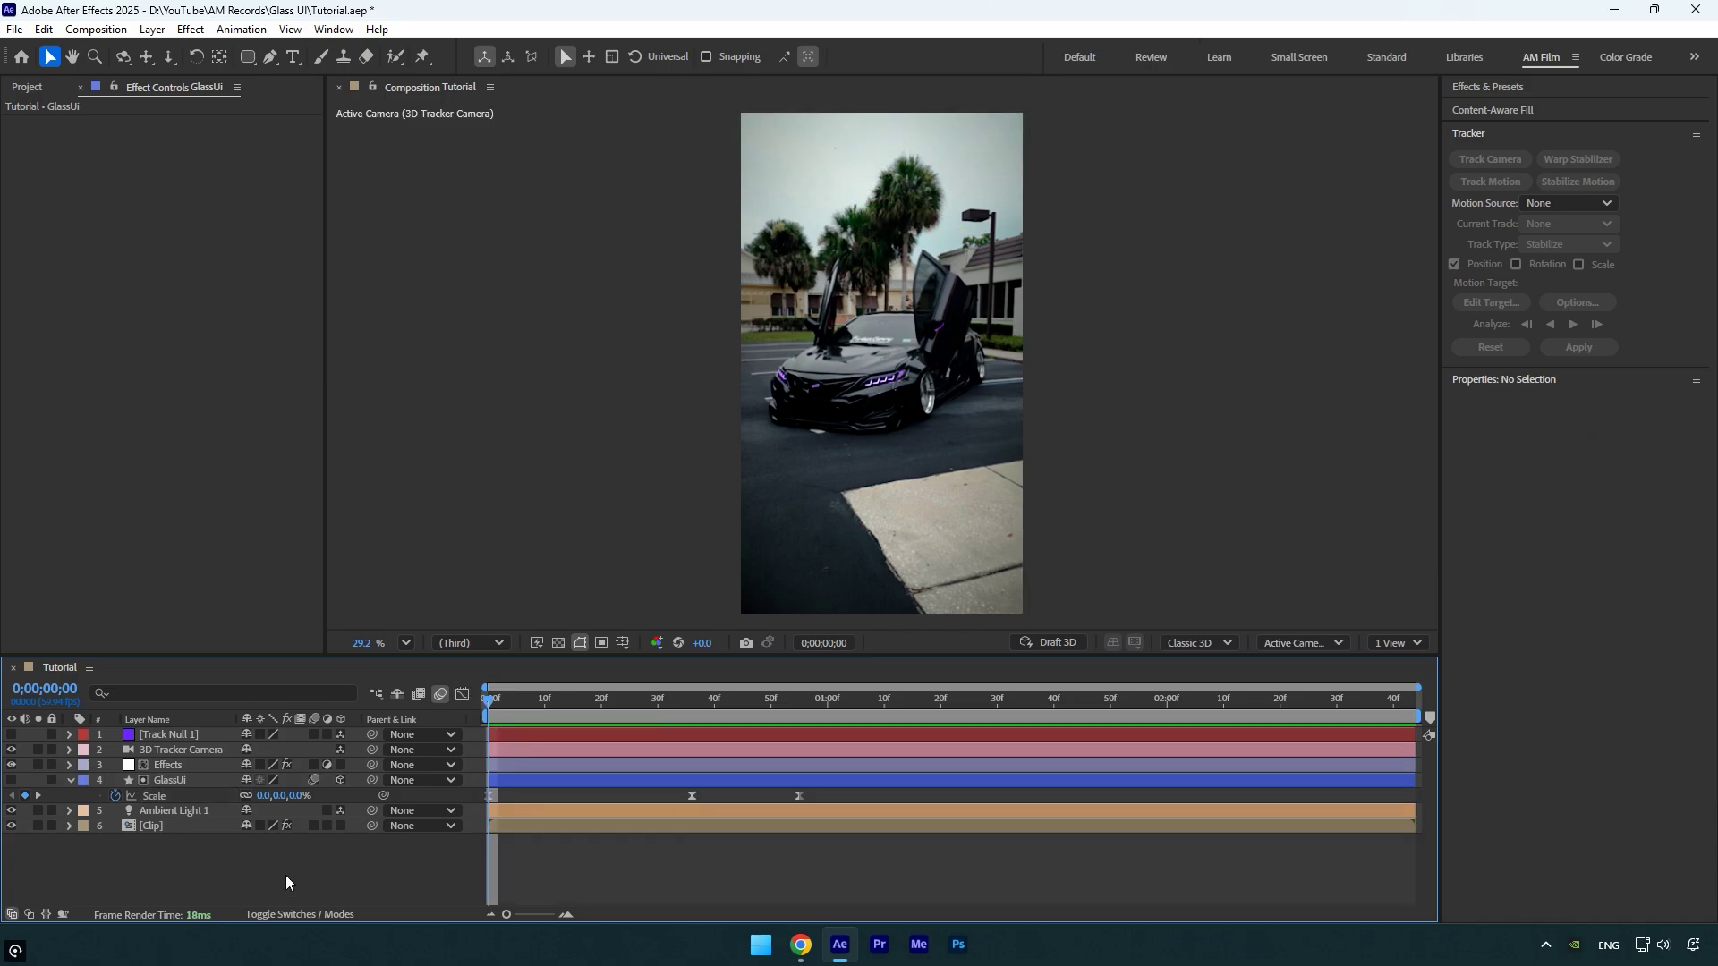
pyautogui.hotkey('ctrl', 't')
pyautogui.click(884, 472)
pyautogui.write('carbon camry')
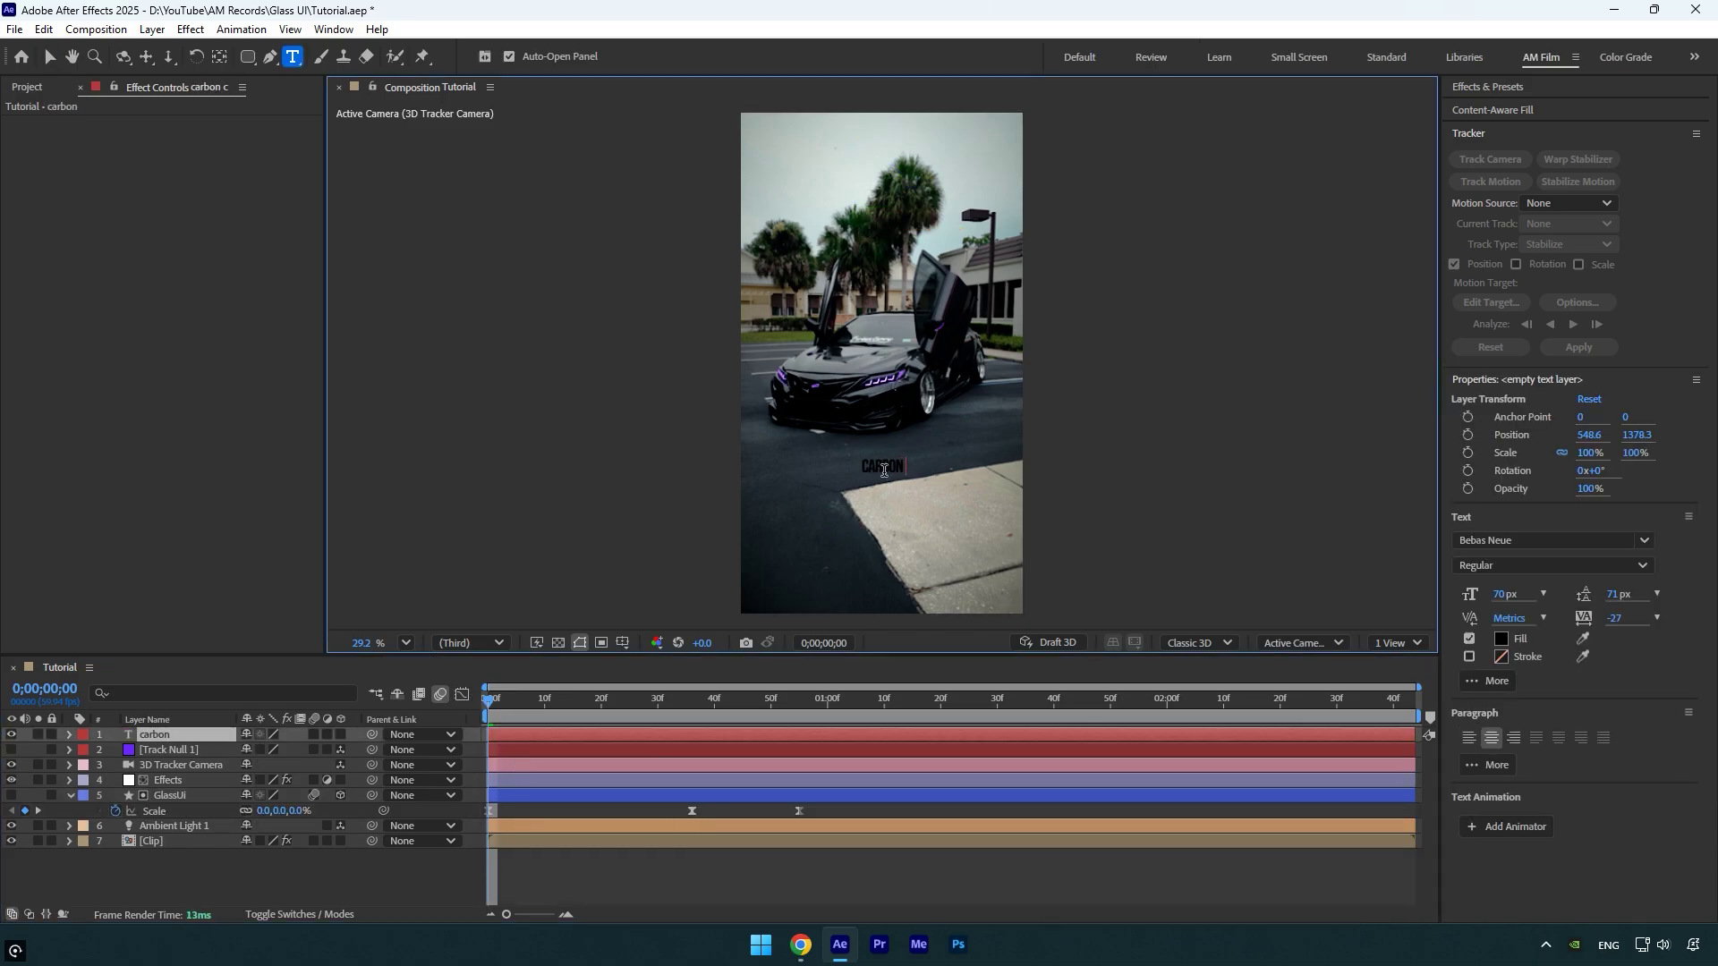
pyautogui.click(183, 735)
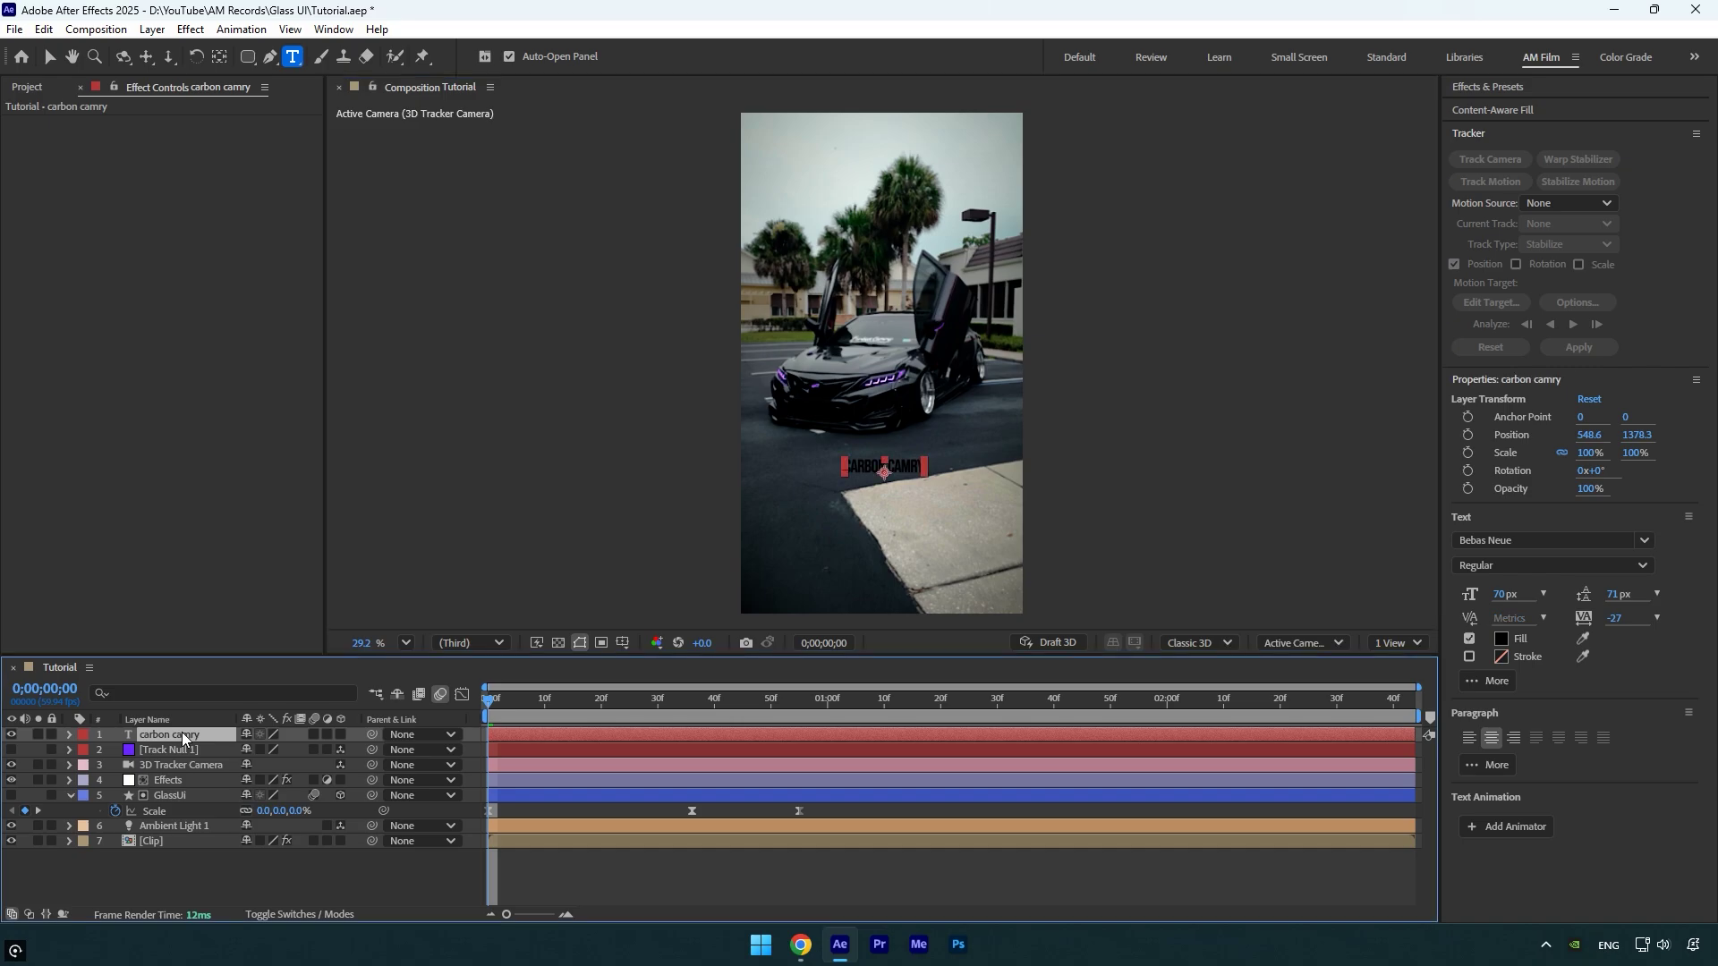
pyautogui.click(223, 61)
pyautogui.hotkey('ctrl', 'alt', 'Home')
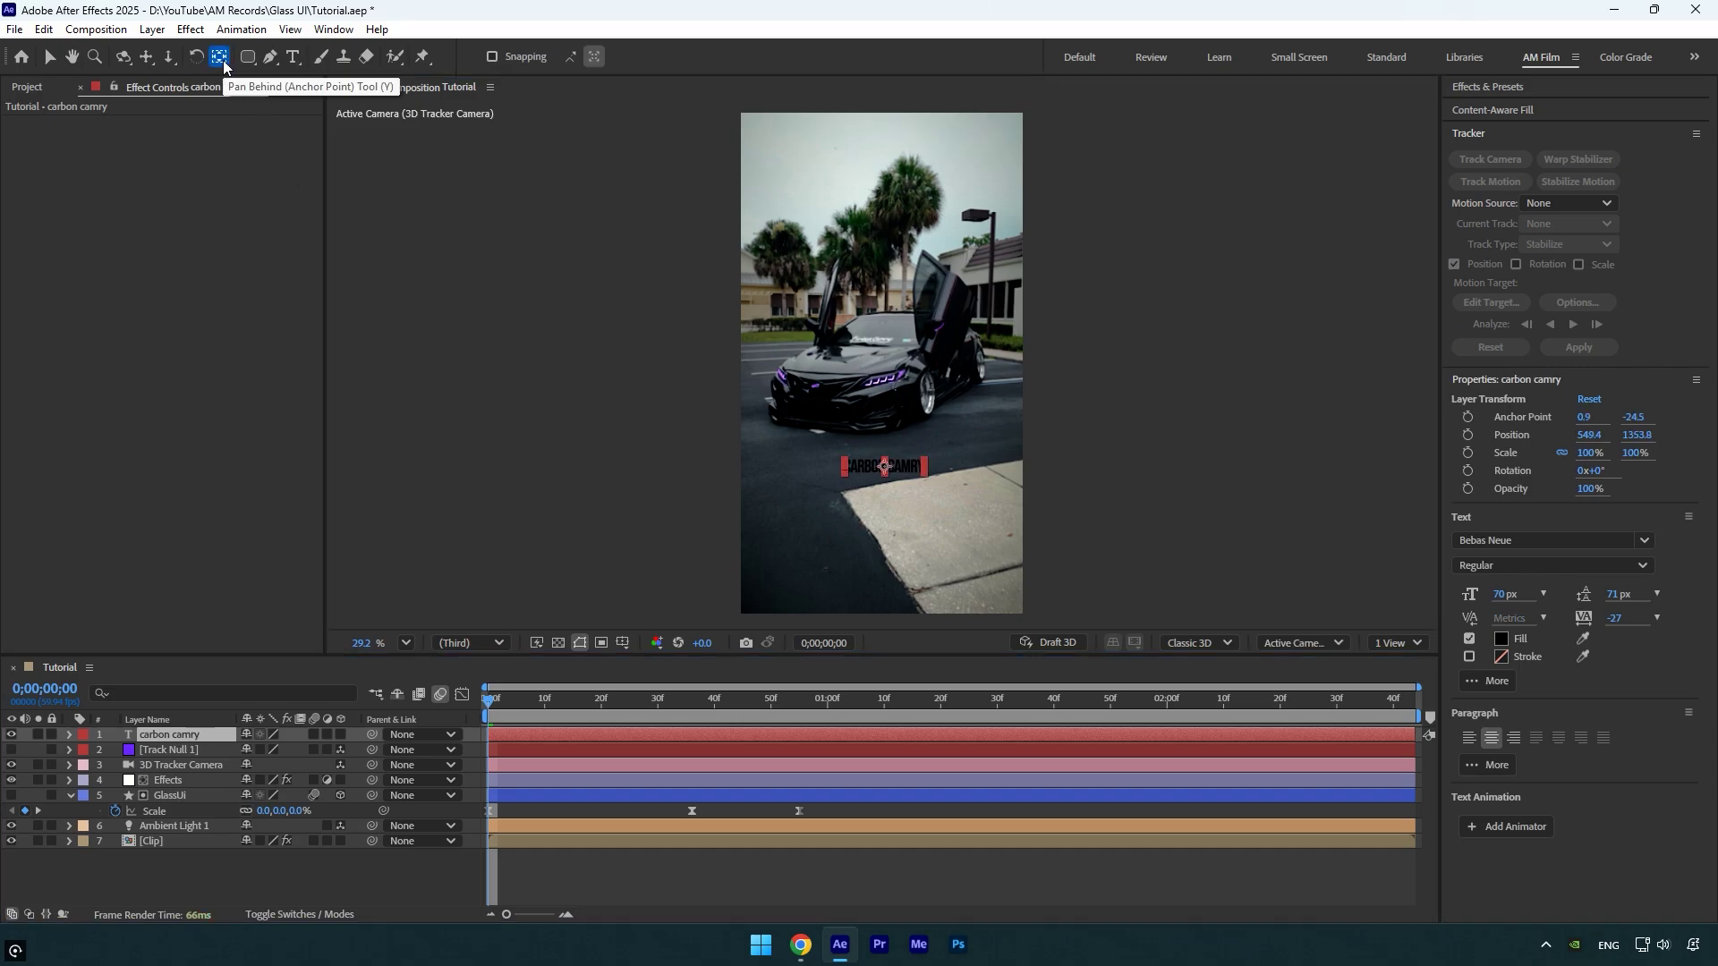
# - Make the text 3D and paste Track Null 1's Position onto it
pyautogui.click(341, 734)
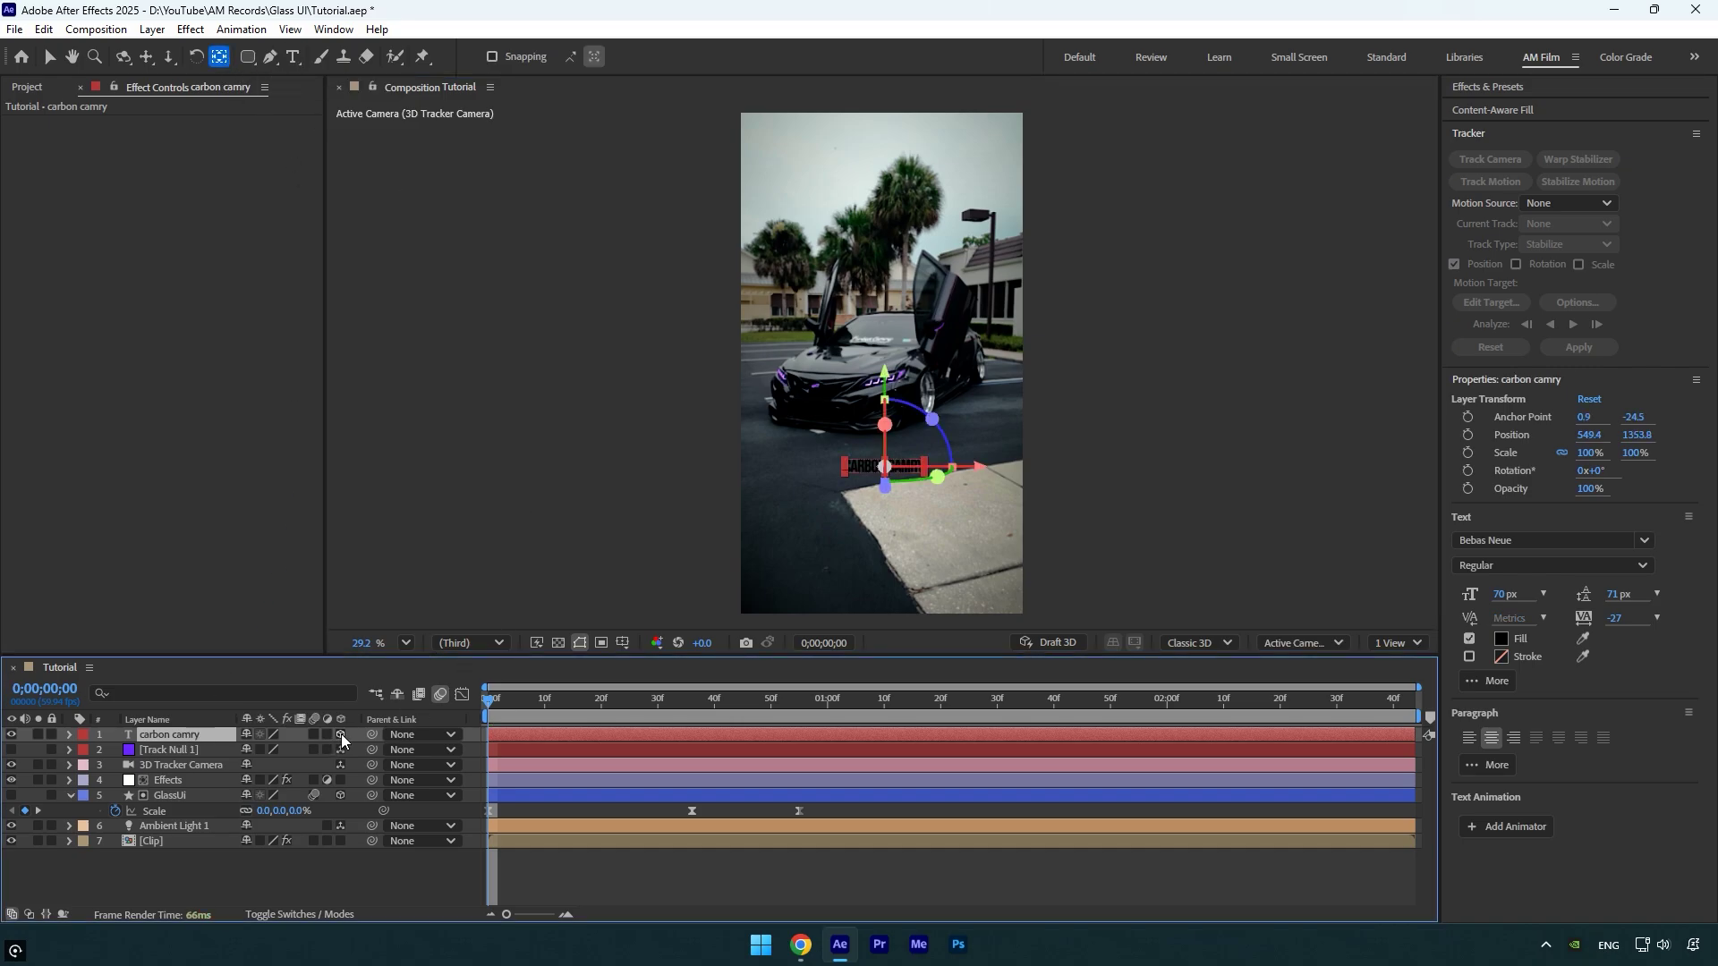
pyautogui.click(186, 748)
pyautogui.press('p')
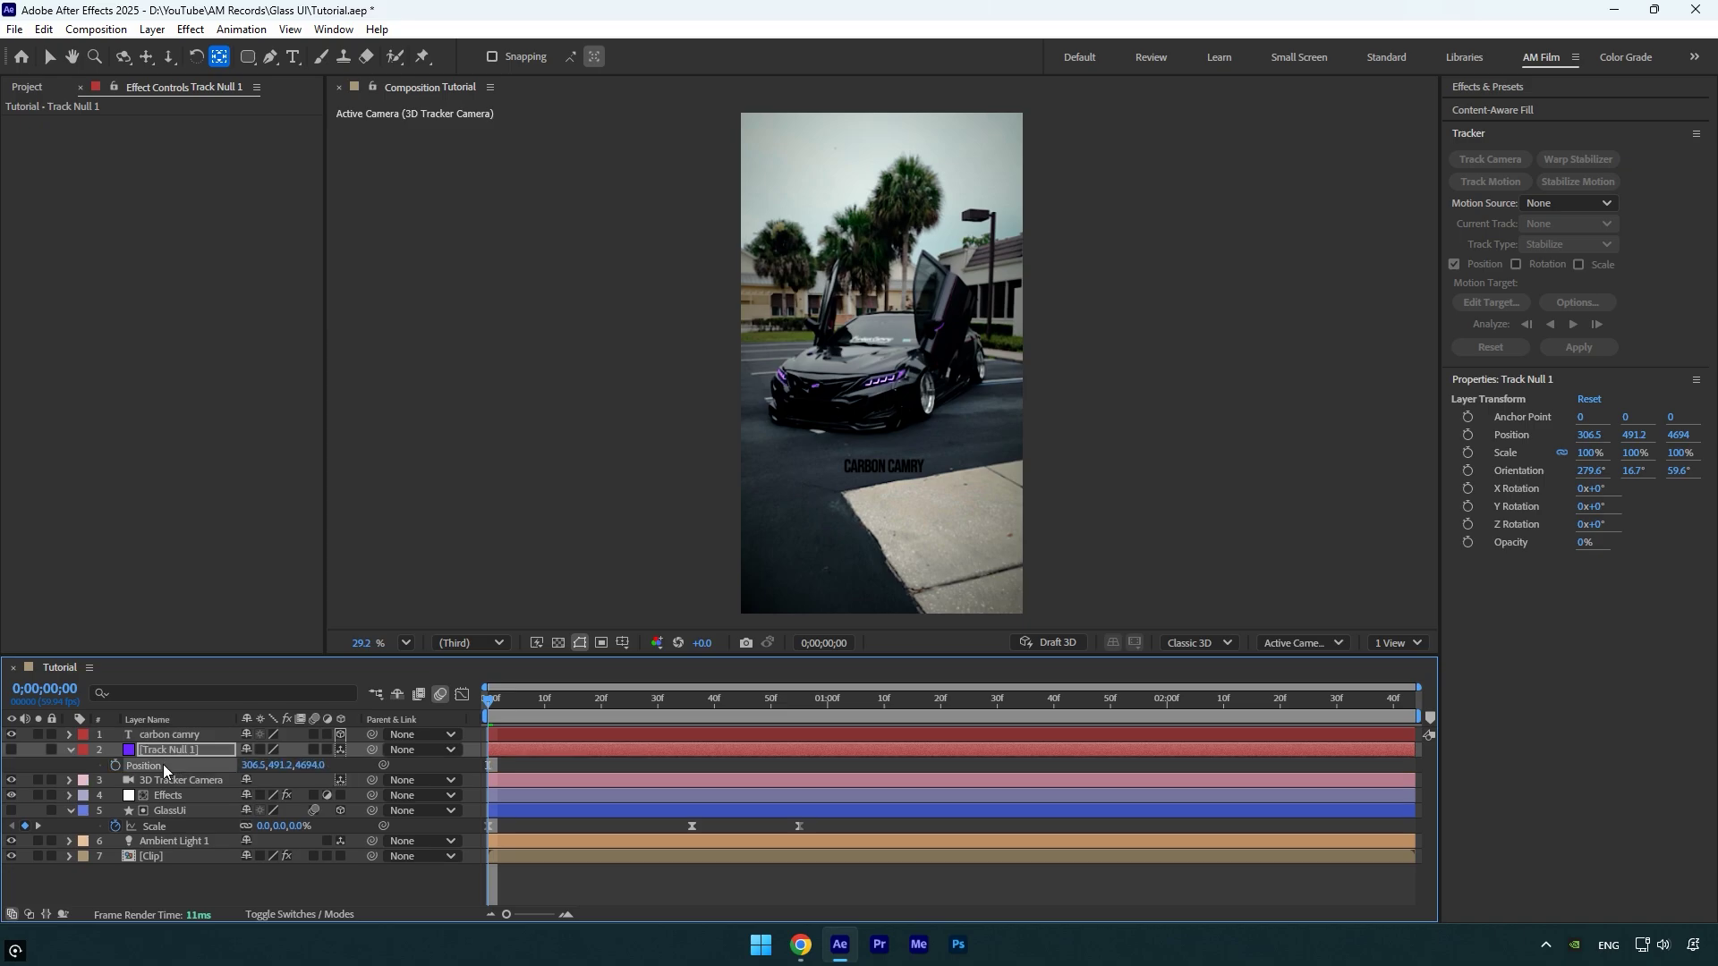
pyautogui.keyDown('ctrl'); pyautogui.click(164, 735); pyautogui.keyUp('ctrl')
pyautogui.hotkey('ctrl', 'v')
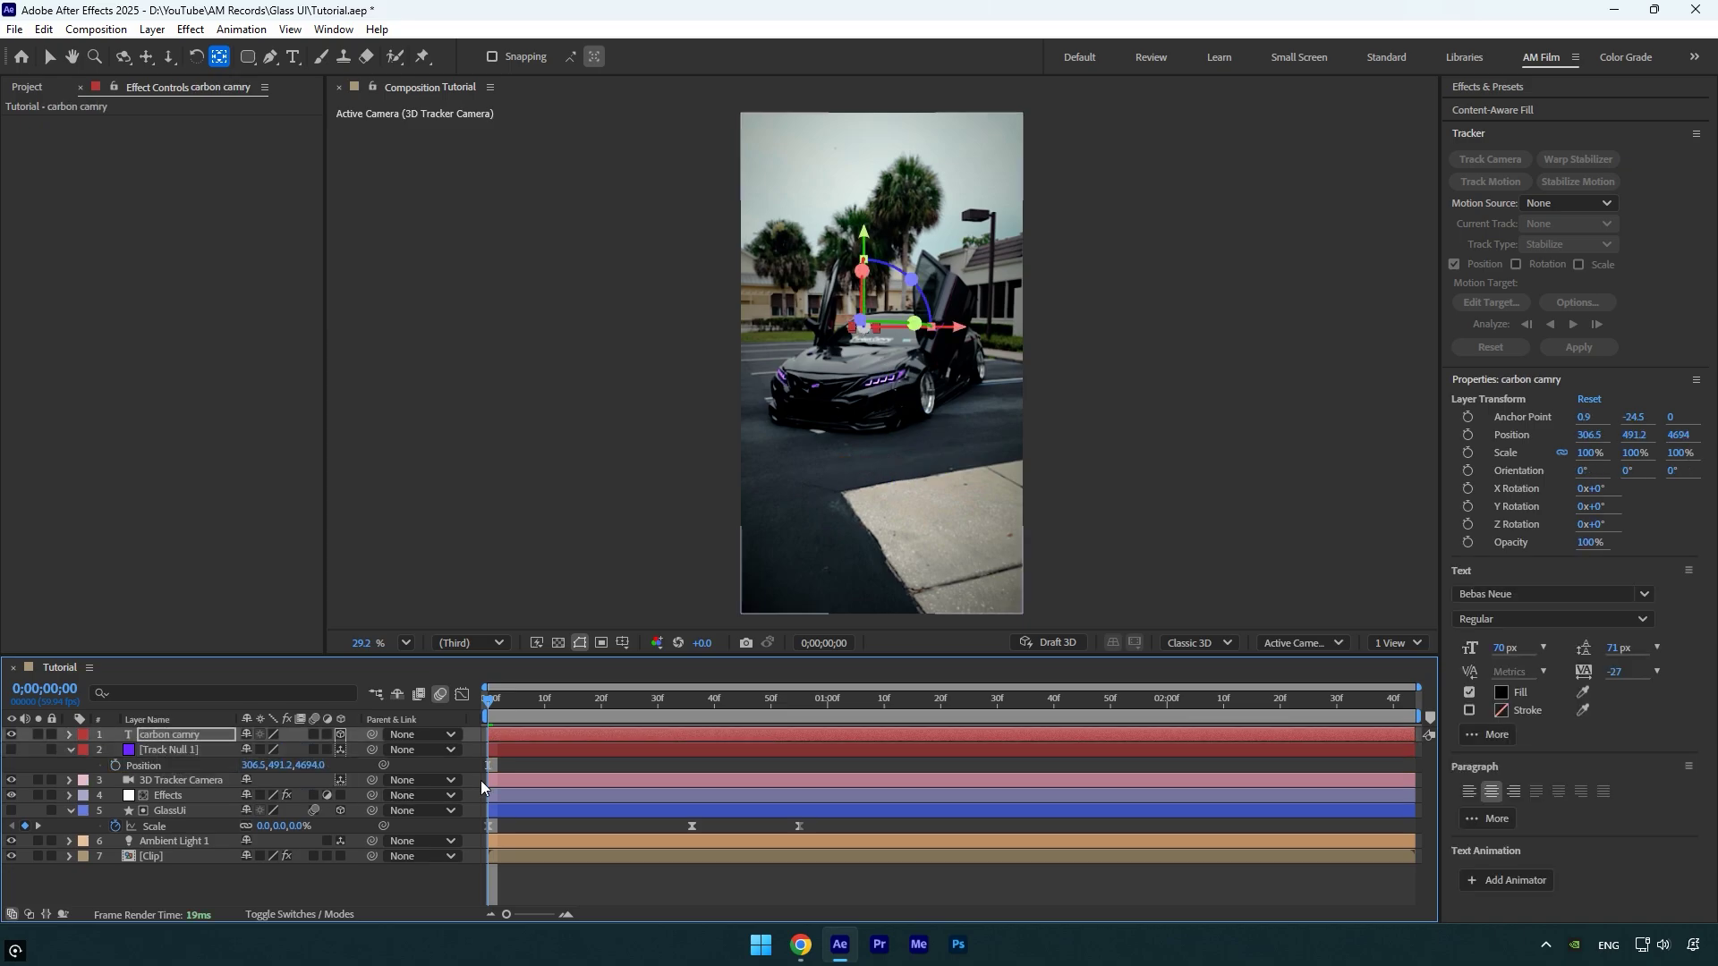
pyautogui.press('space')
pyautogui.press('space')
# - Move the text into the pill, scale it to about 643%, and parent it to GlassUi
pyautogui.press('v')
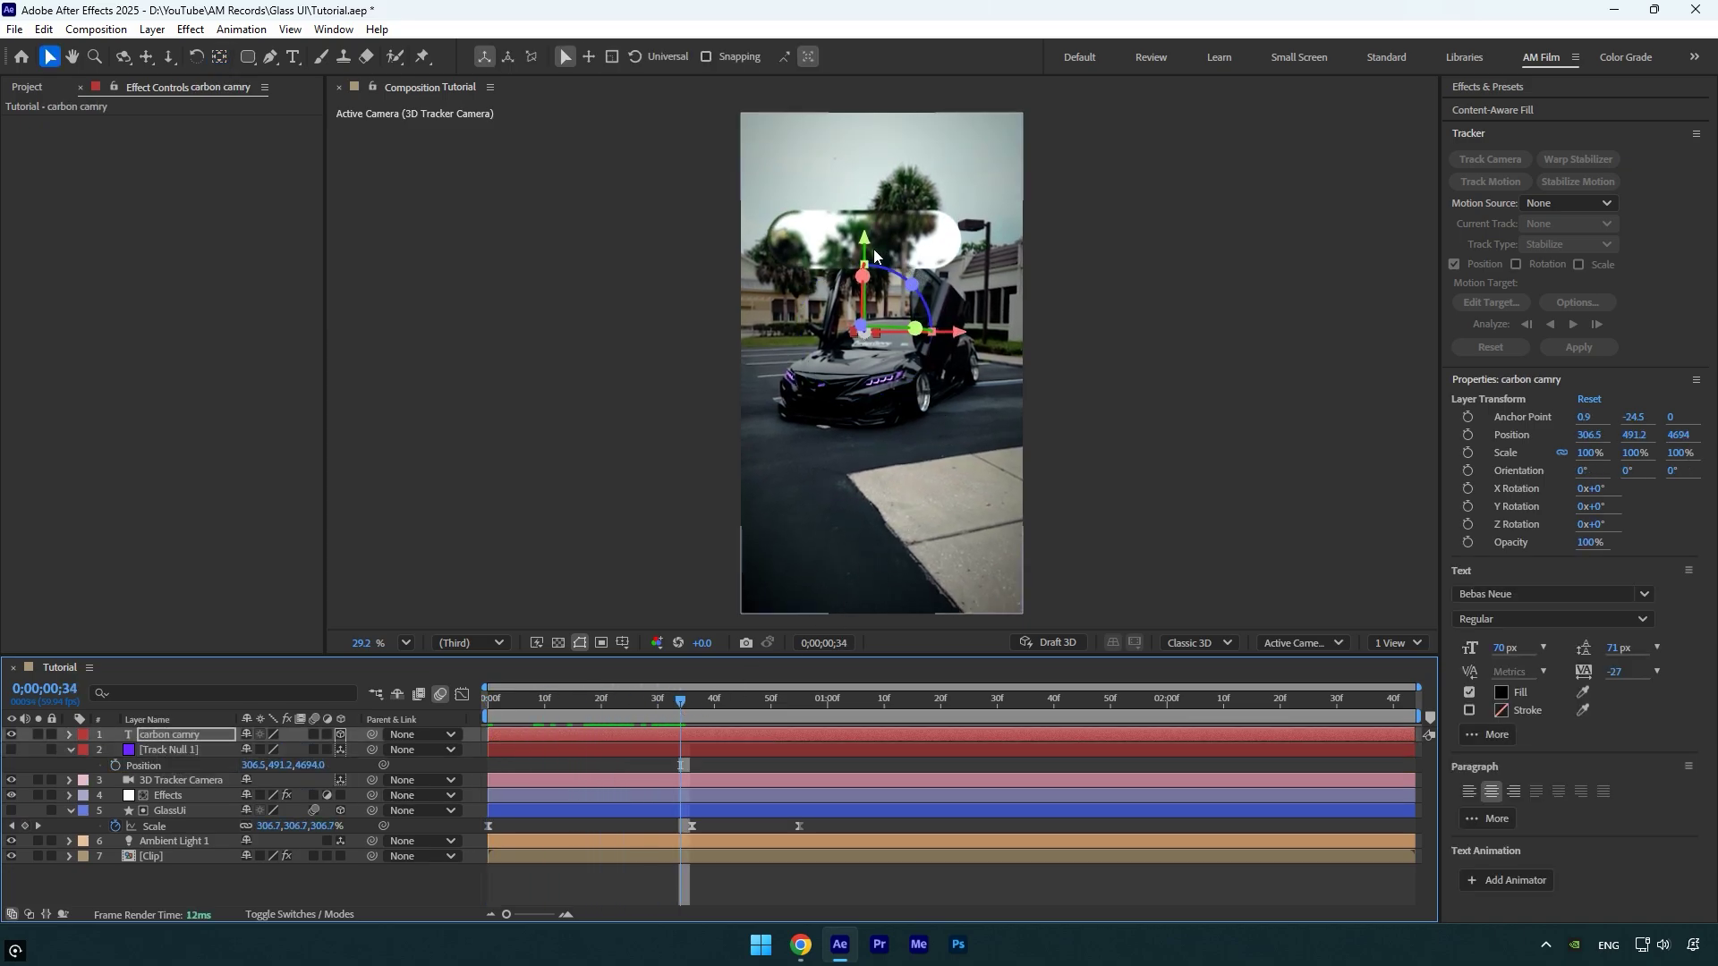
pyautogui.moveTo(874, 252); pyautogui.dragTo(867, 138)
pyautogui.press('s')
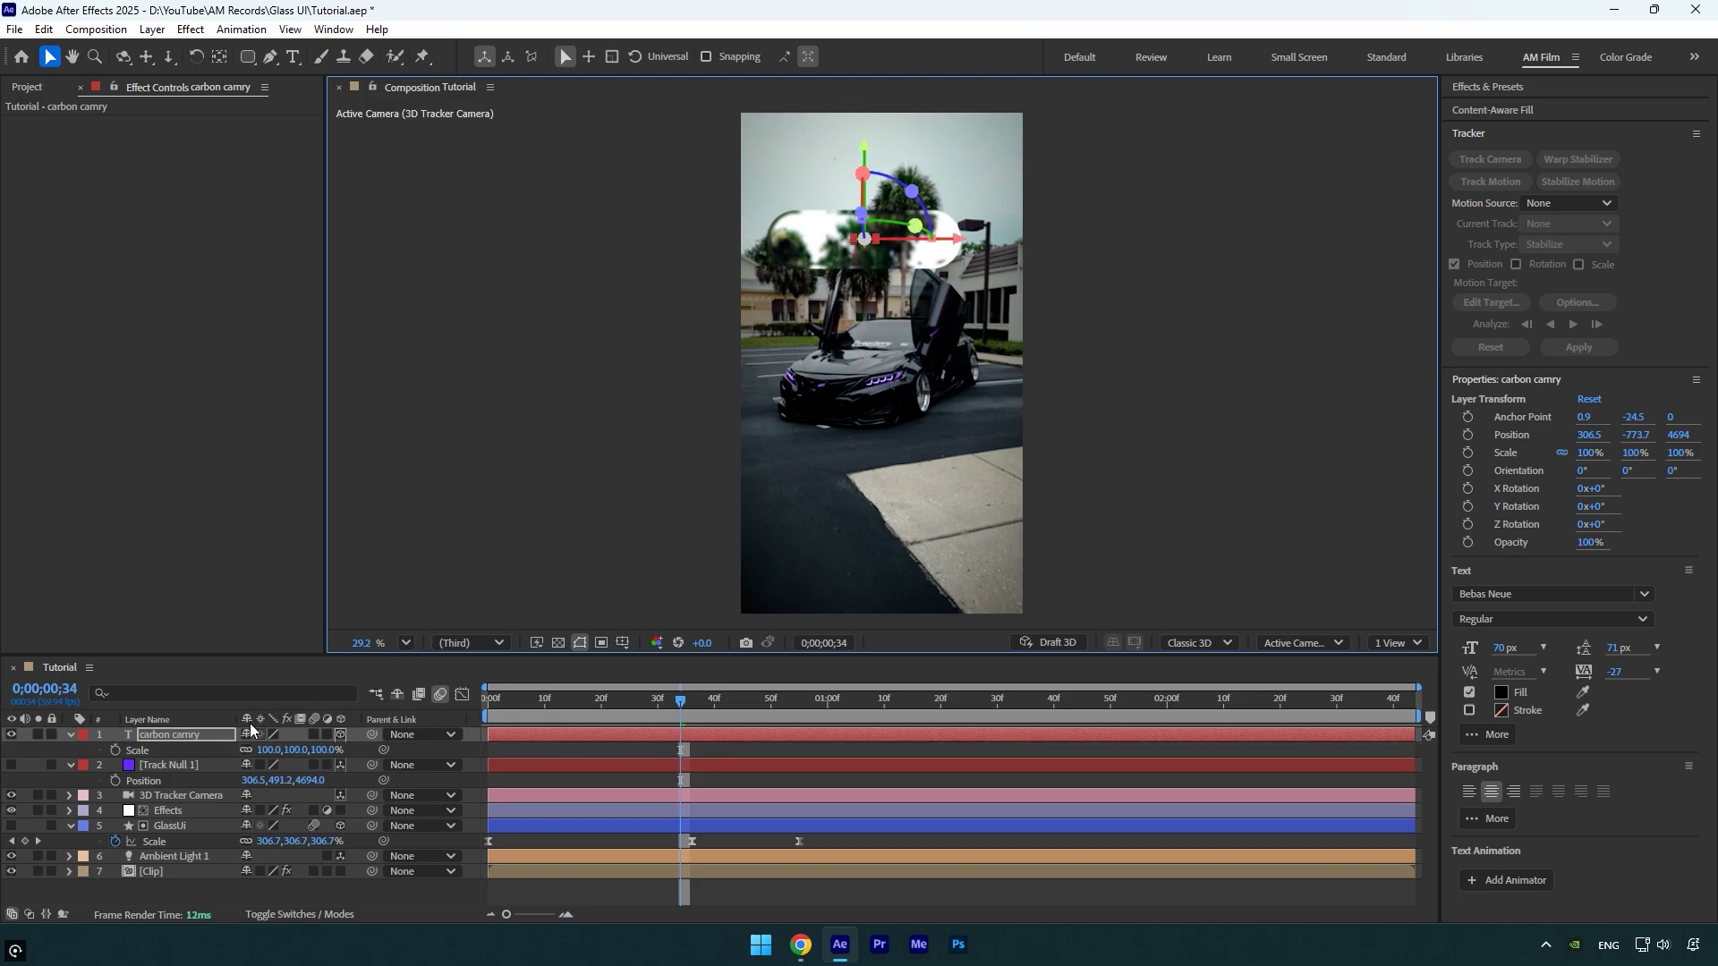
pyautogui.moveTo(266, 749); pyautogui.dragTo(753, 731)
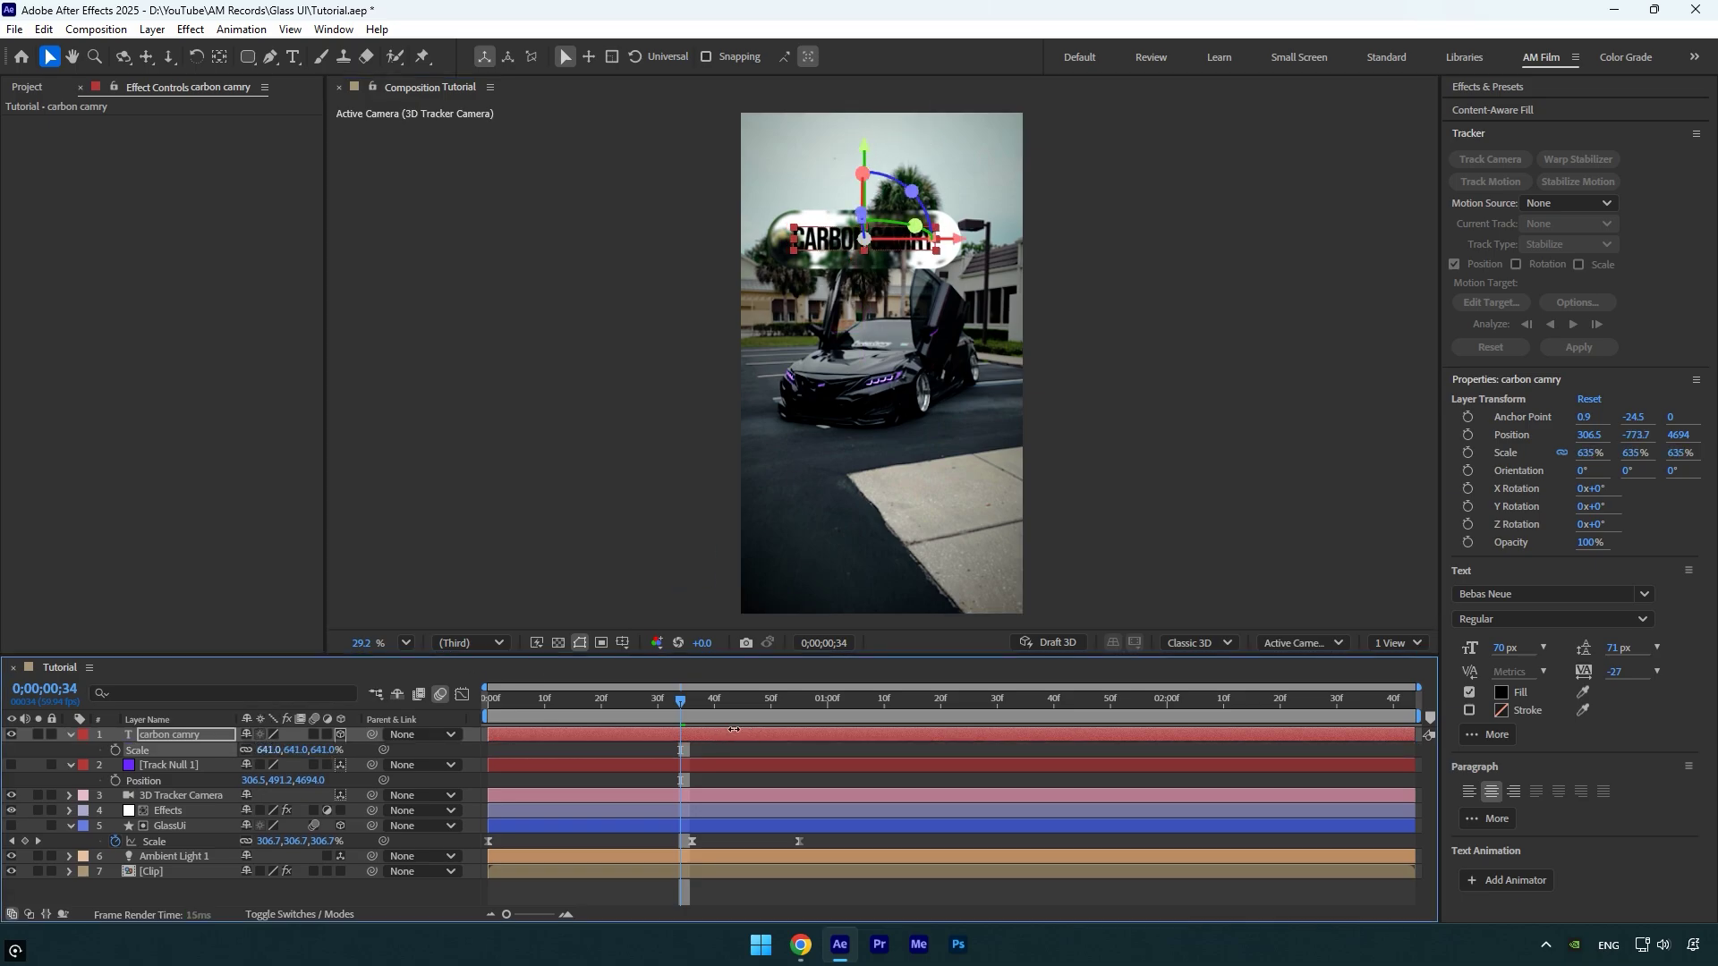
pyautogui.moveTo(865, 146); pyautogui.dragTo(859, 148)
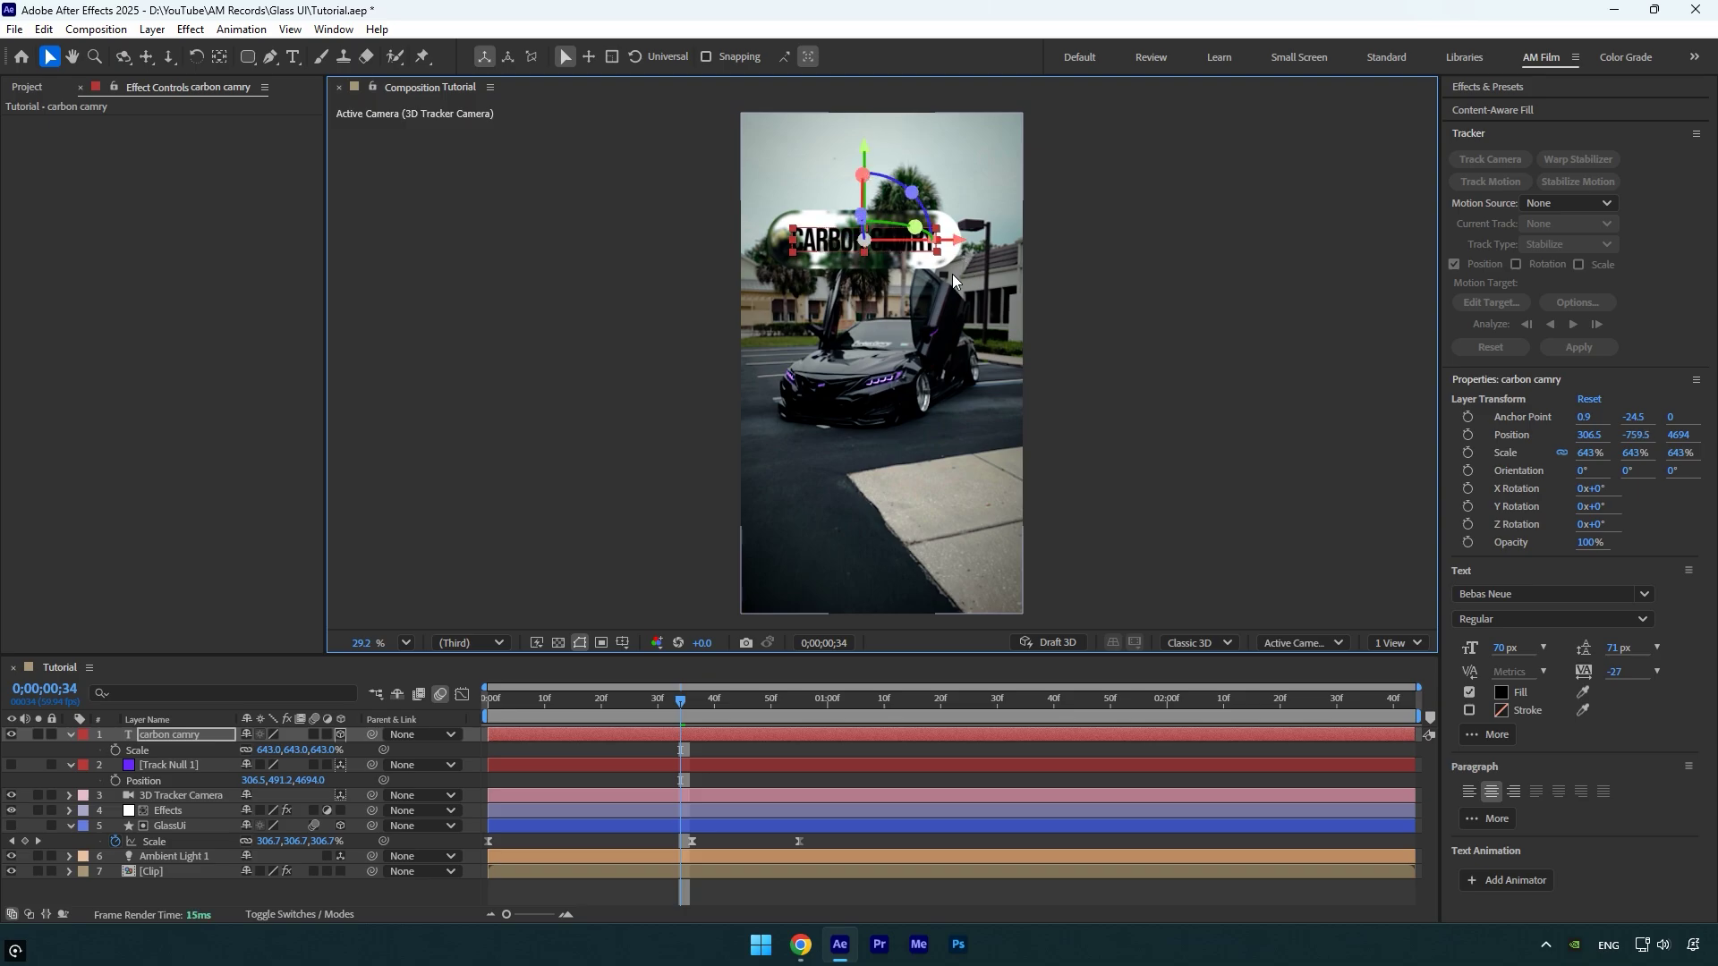
pyautogui.moveTo(371, 734); pyautogui.dragTo(191, 821)
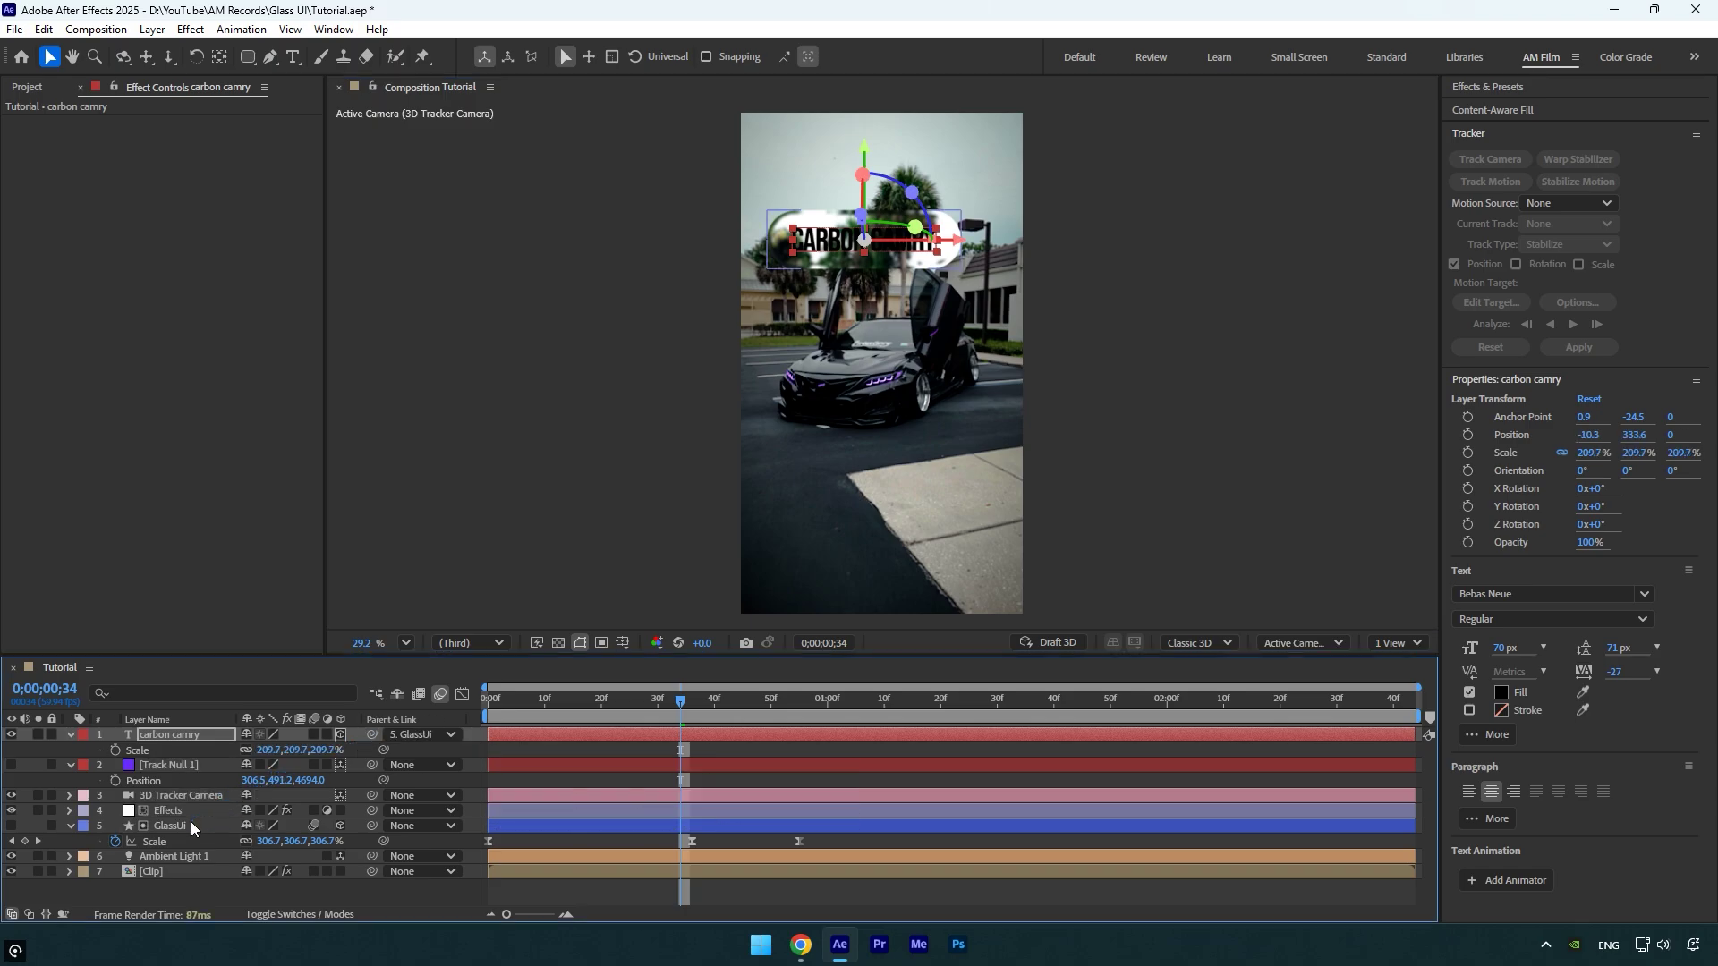
# - Play the animation from the first frame to review it
pyautogui.press('Home')
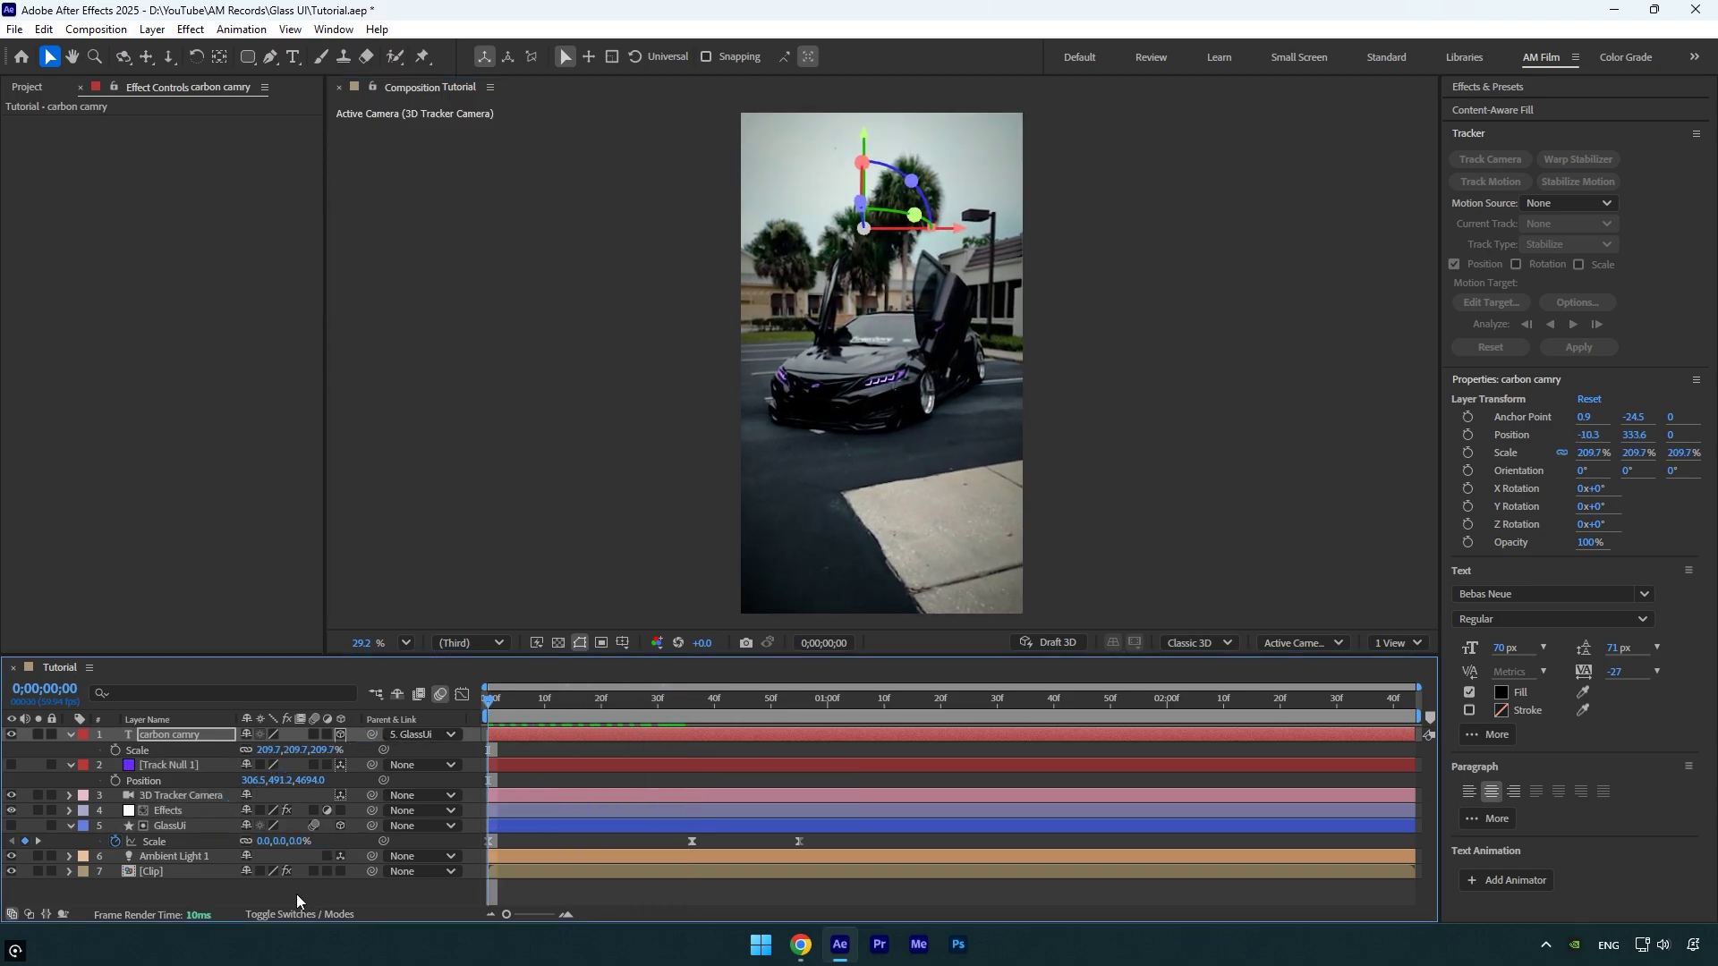
pyautogui.click(290, 886)
pyautogui.press('space')
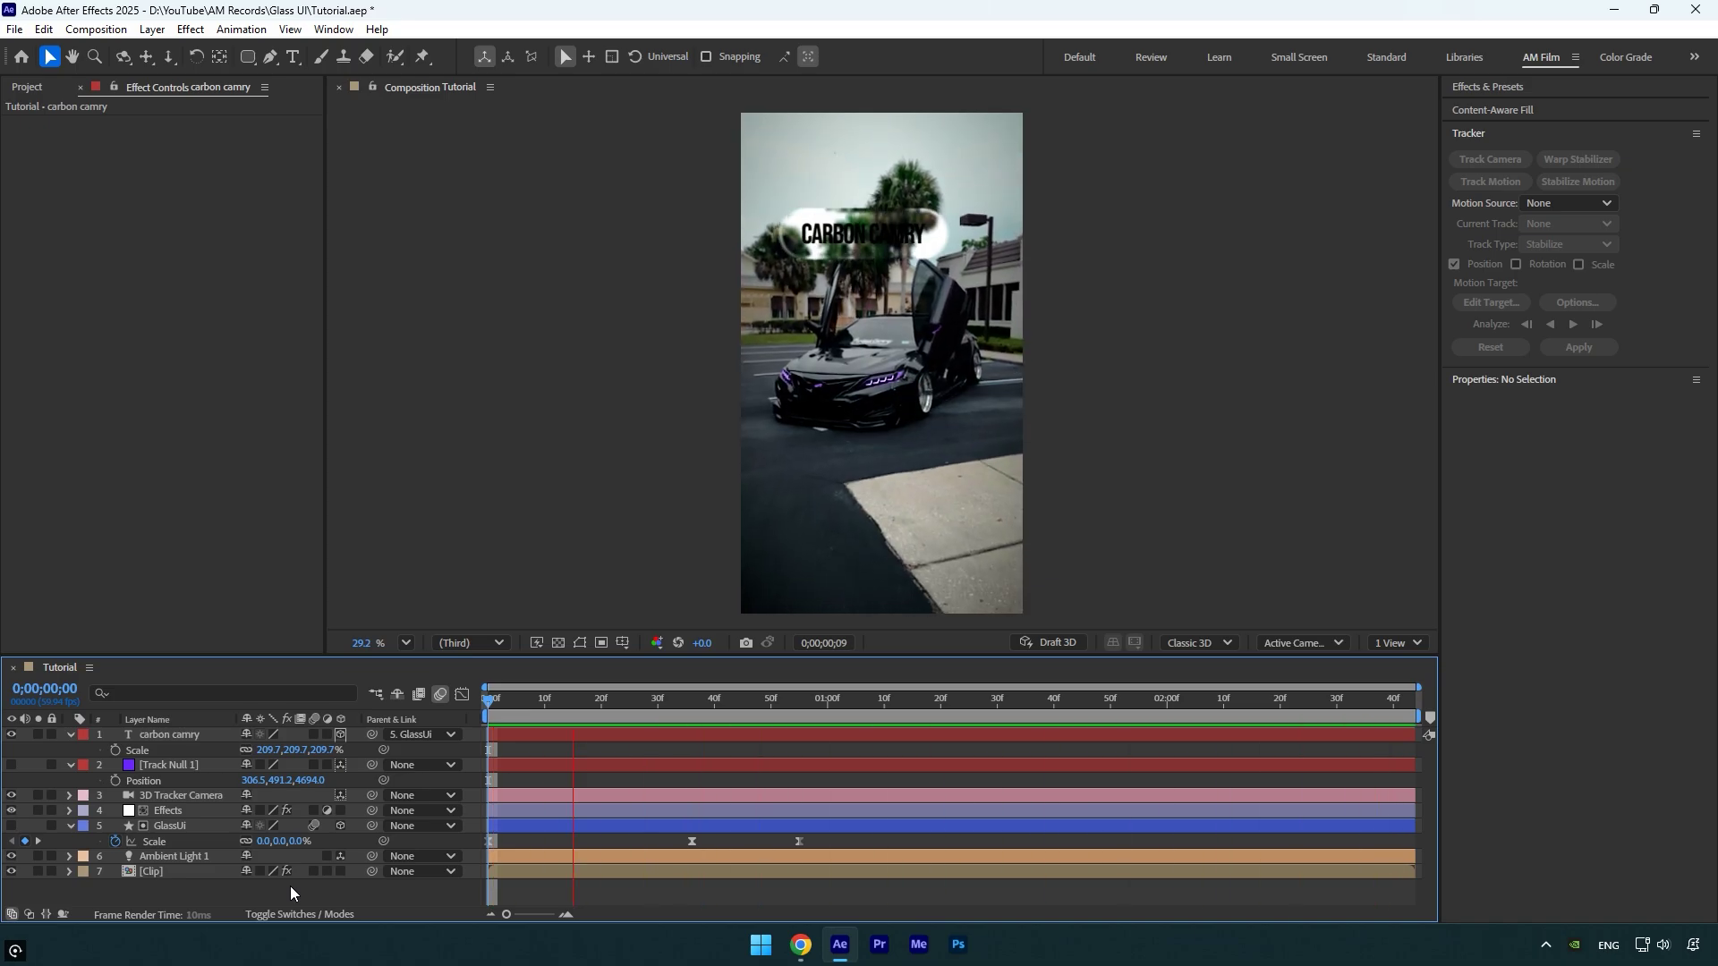
pyautogui.press('space')
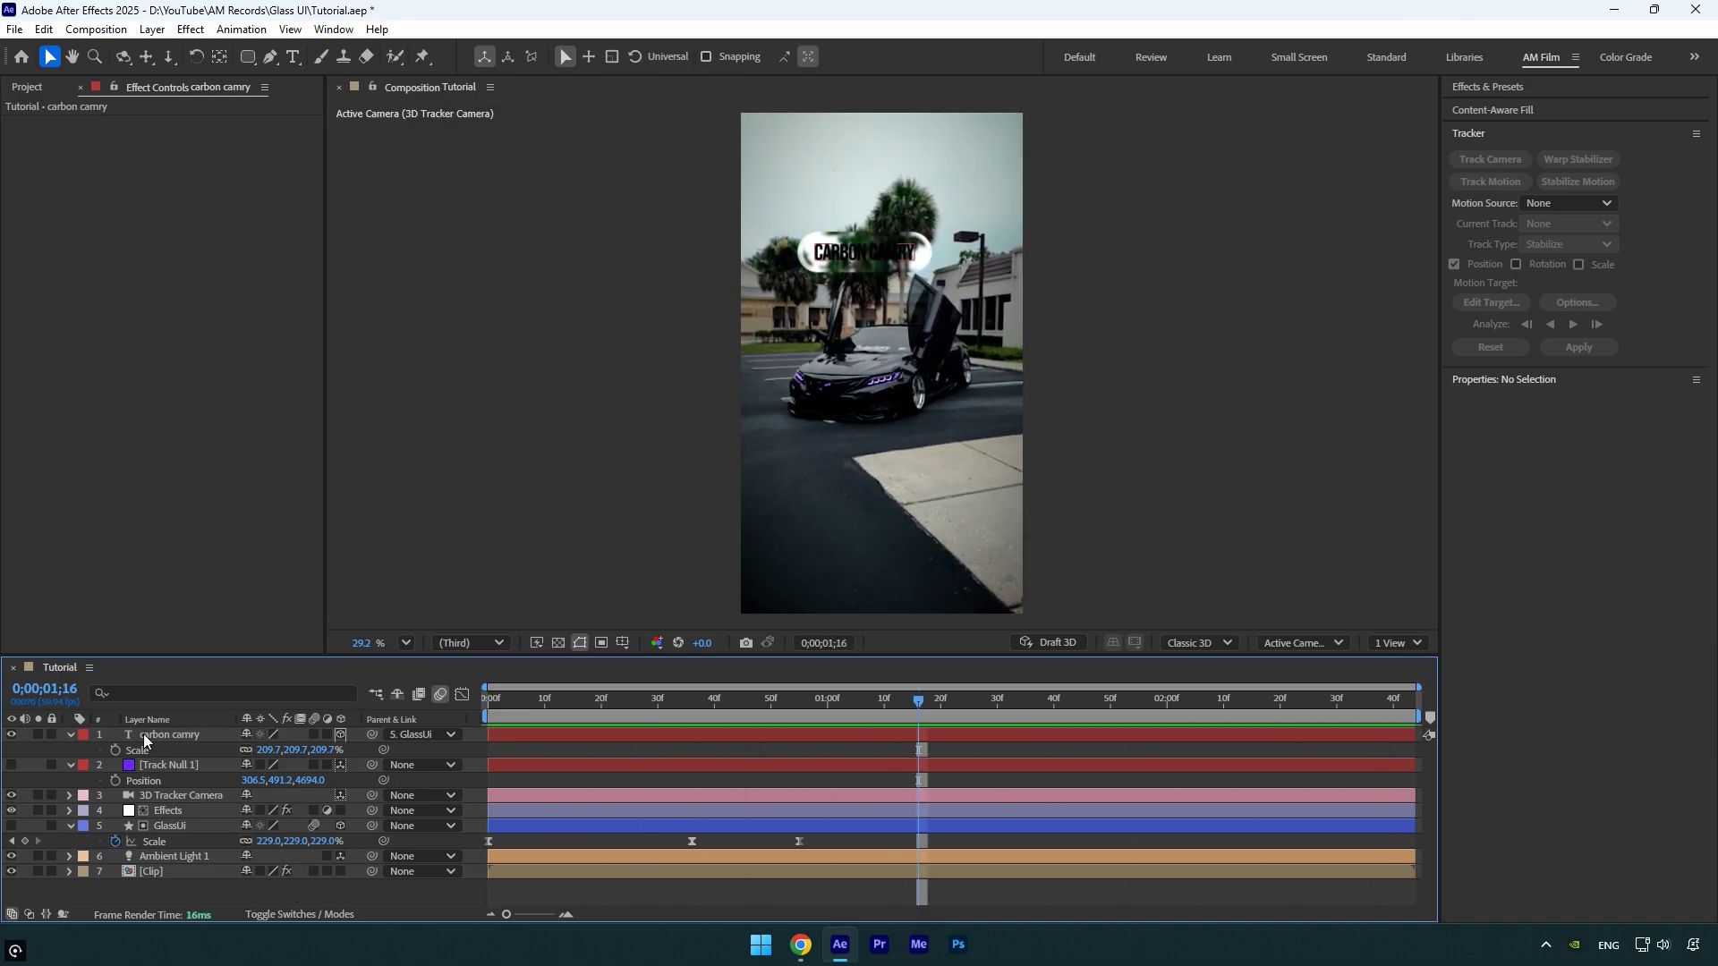
# - Add a Fill effect to the carbon camry text with colour FFFFFF
pyautogui.click(143, 733)
pyautogui.hotkey('ctrl', 'space')
pyautogui.write('fill')
pyautogui.press('Return')
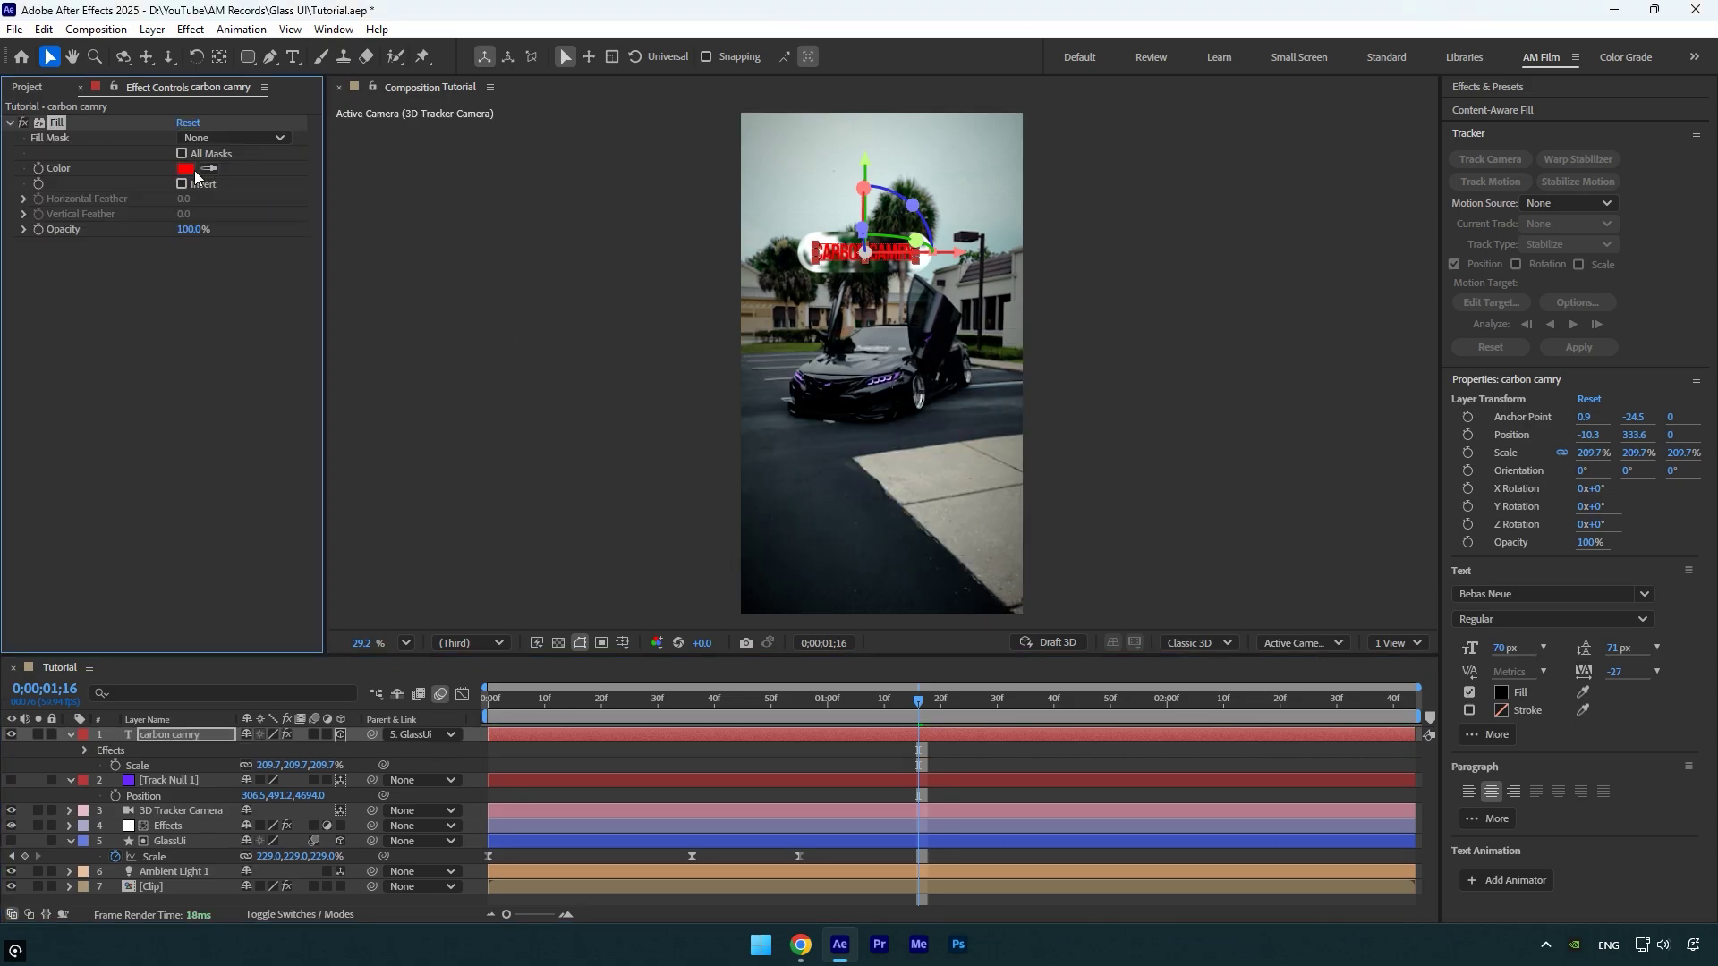
pyautogui.click(194, 171)
pyautogui.write('ffffff')
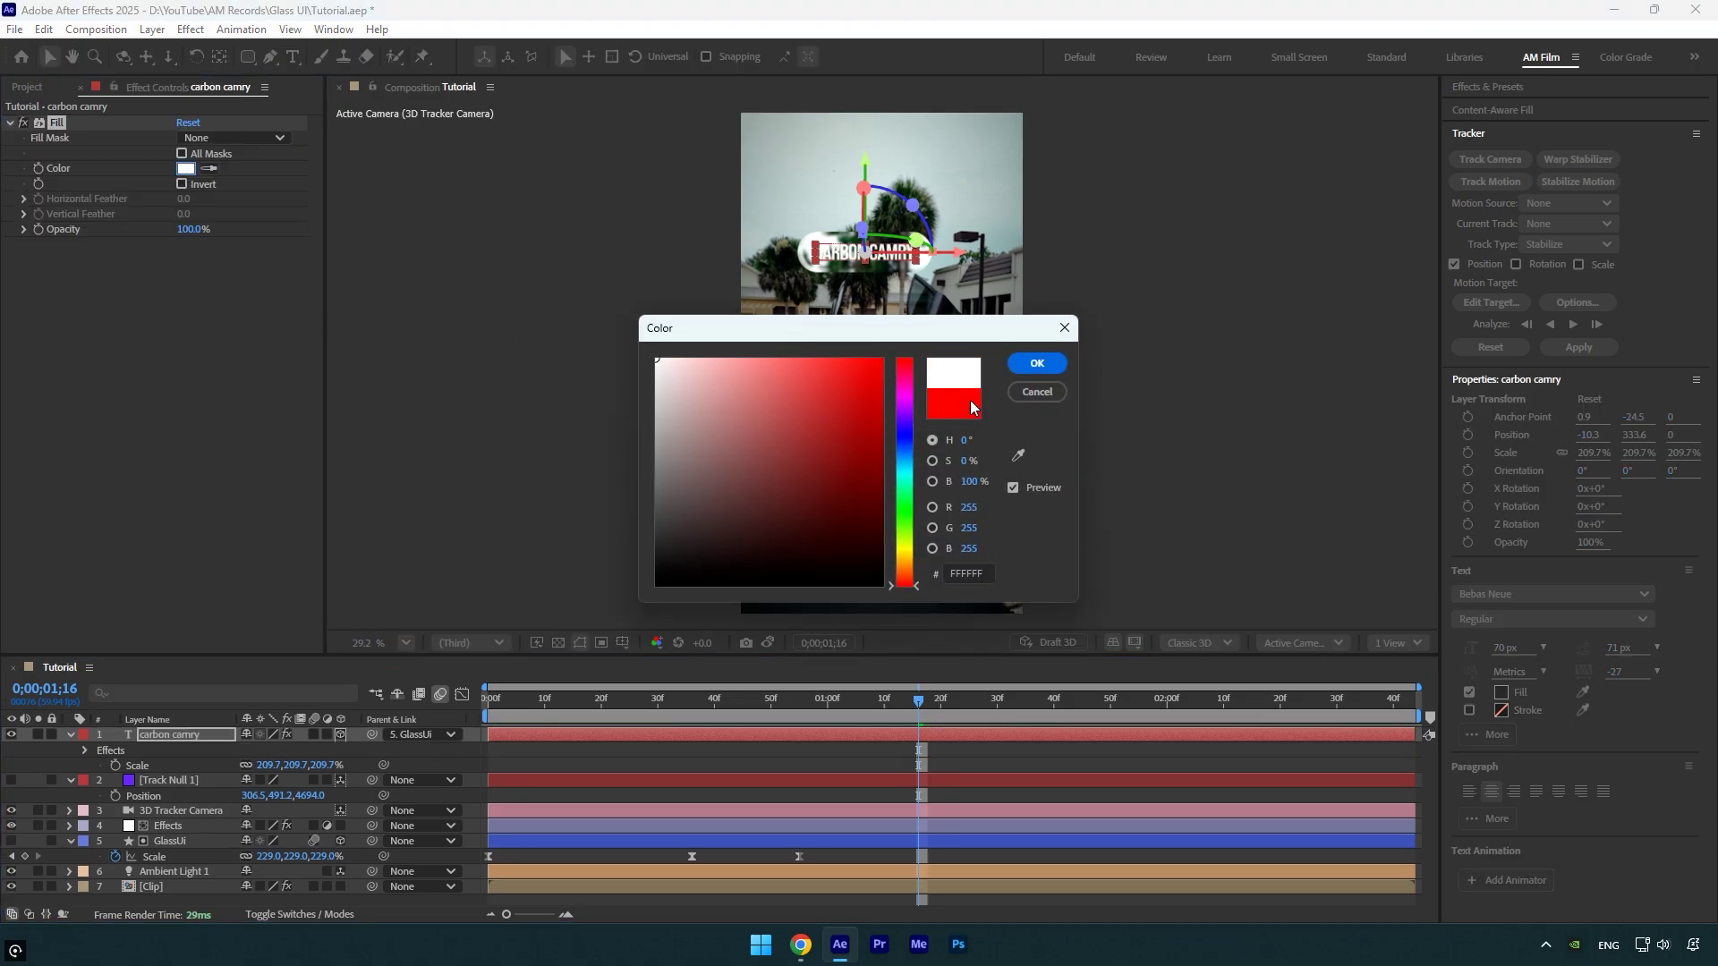
pyautogui.click(1037, 363)
# - Replay the finished animation from the start with the white text
pyautogui.moveTo(921, 699); pyautogui.dragTo(430, 702)
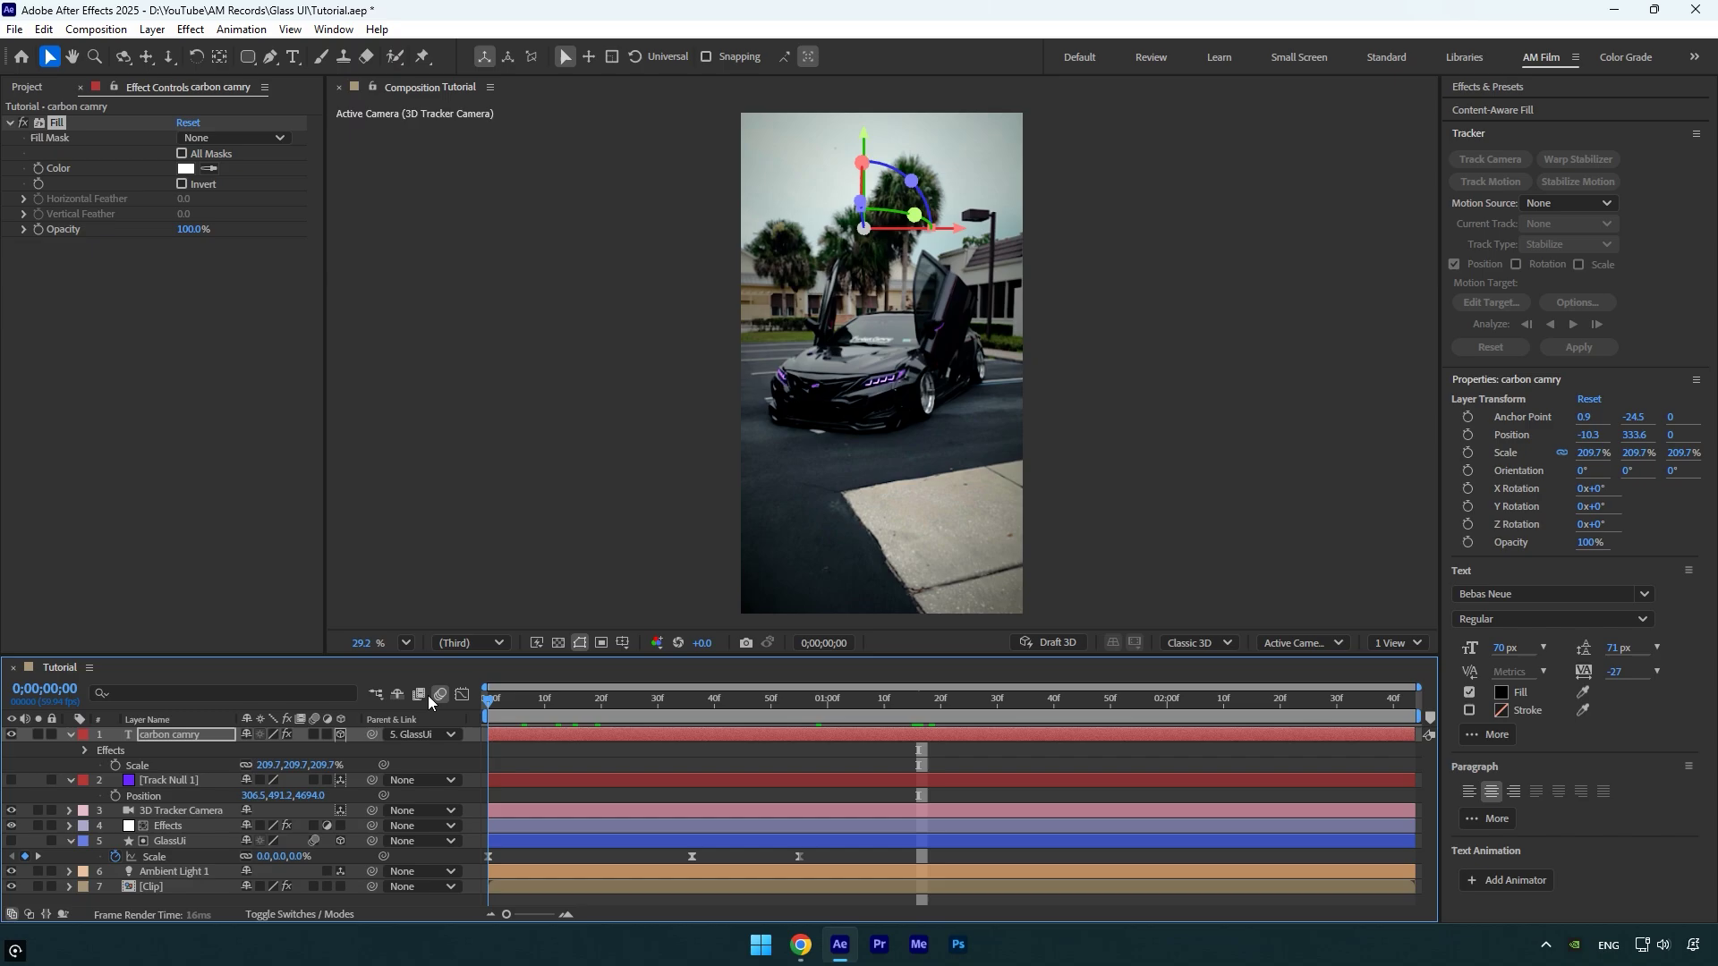
pyautogui.press('space')
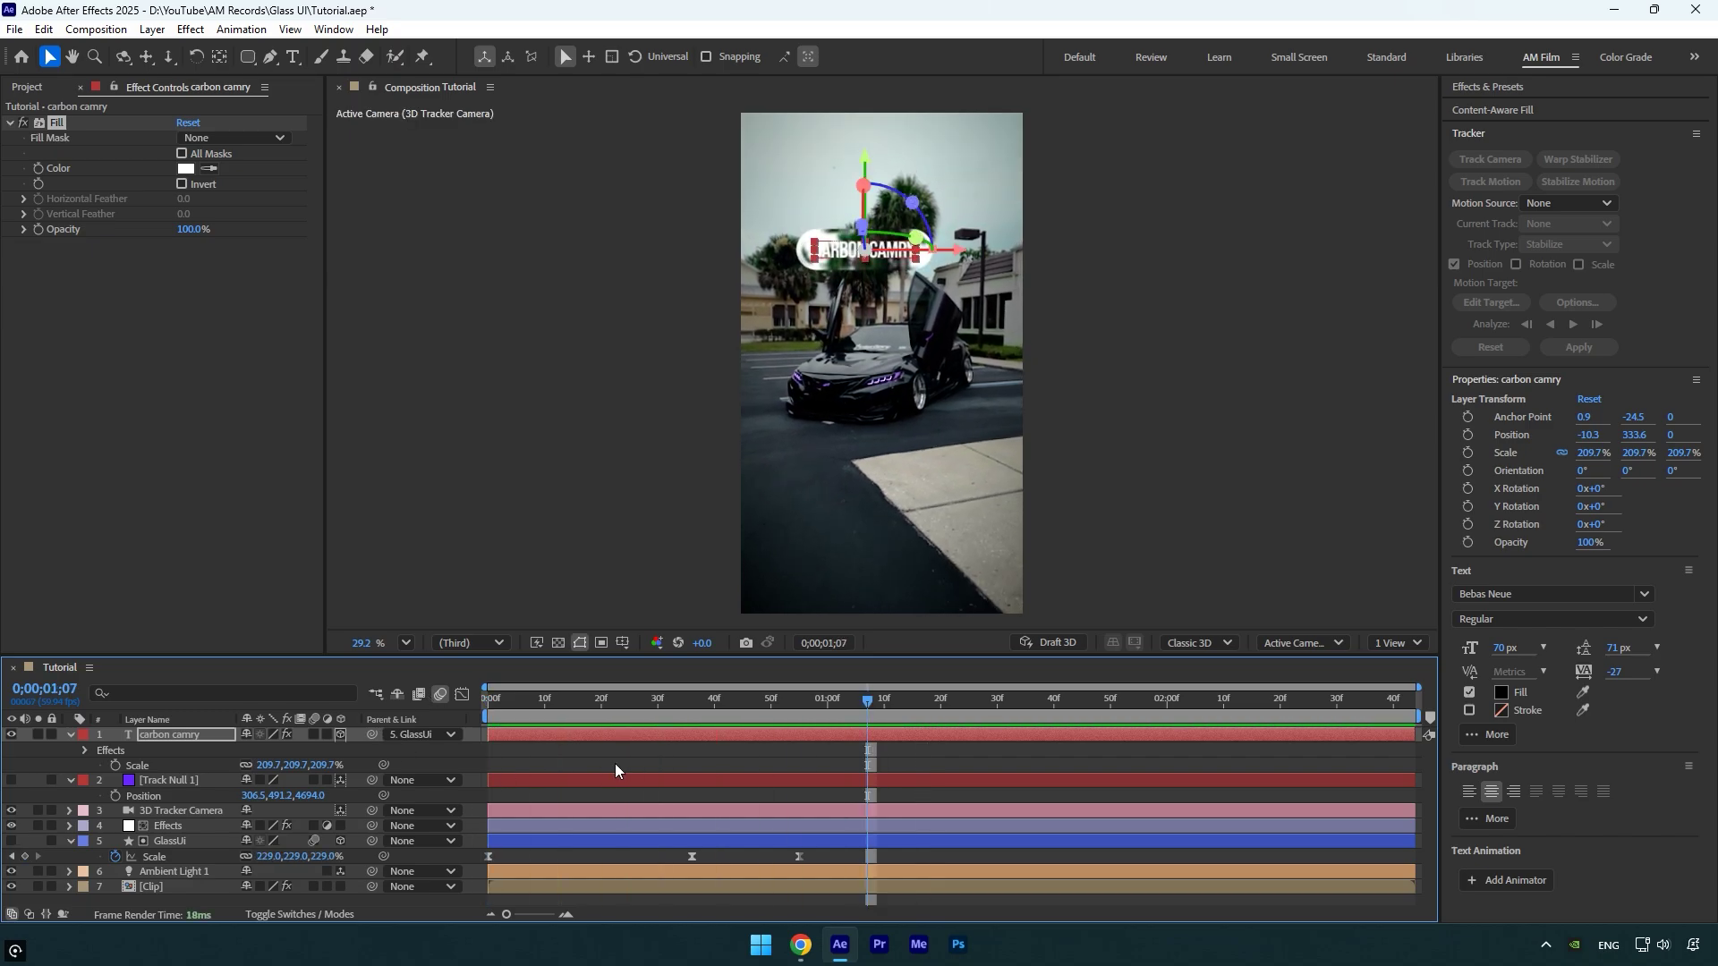
pyautogui.moveTo(523, 700); pyautogui.dragTo(490, 707)
pyautogui.press('space')
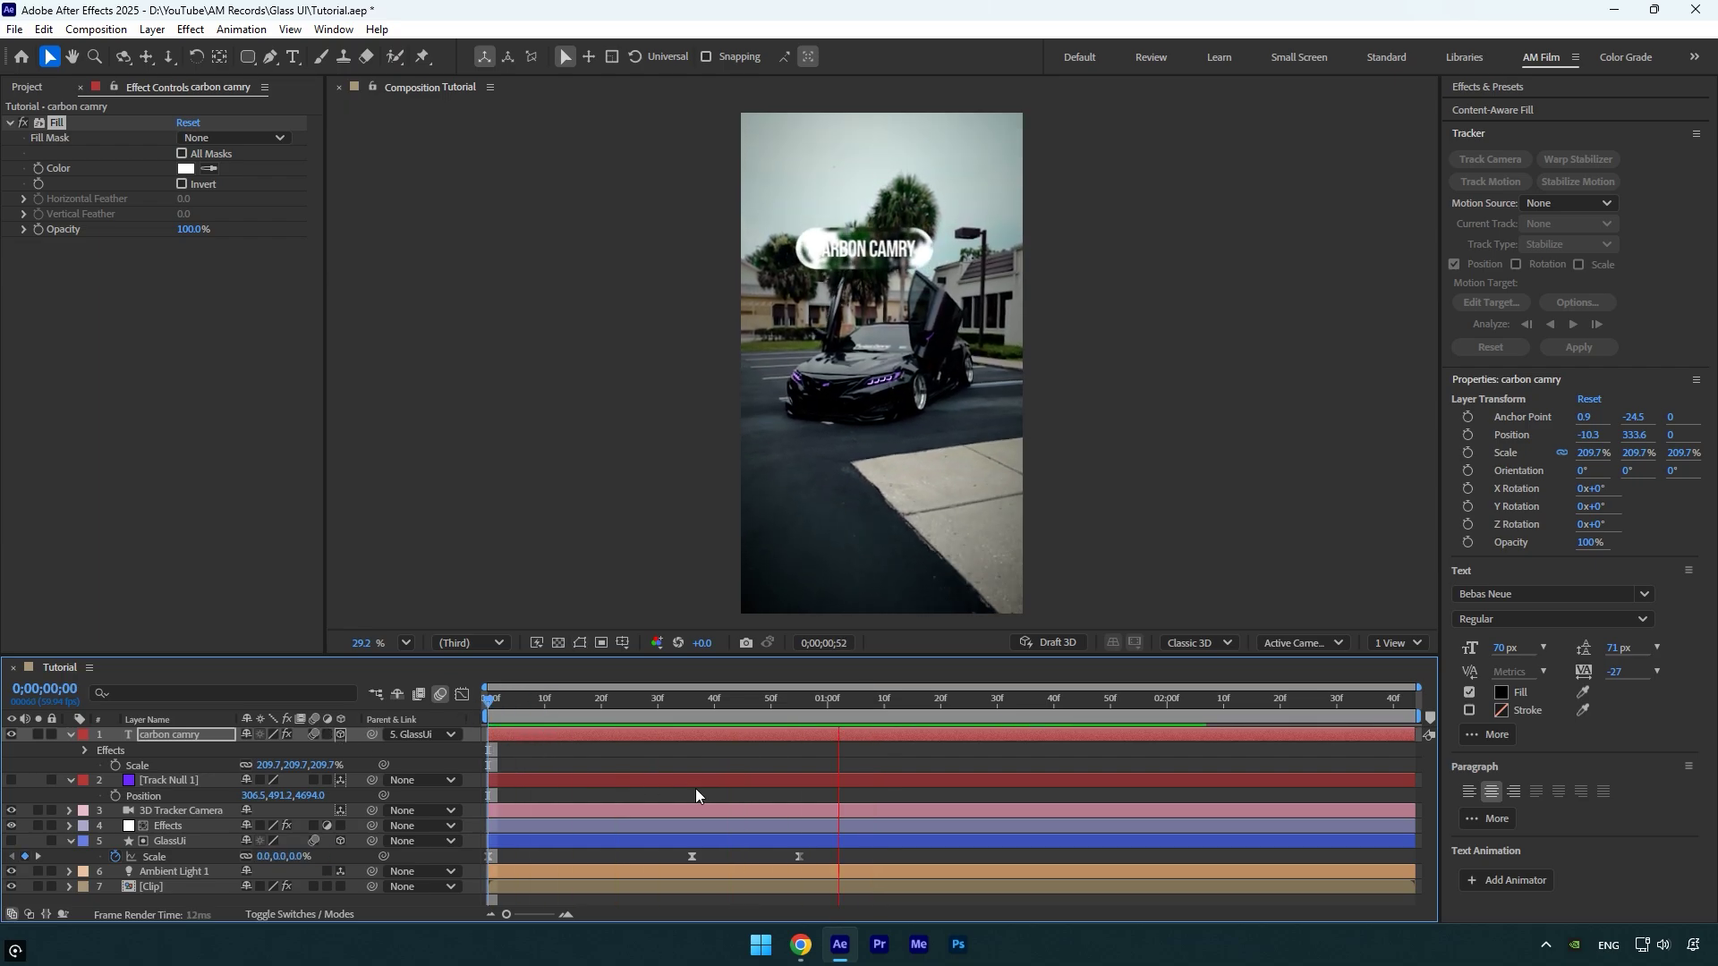